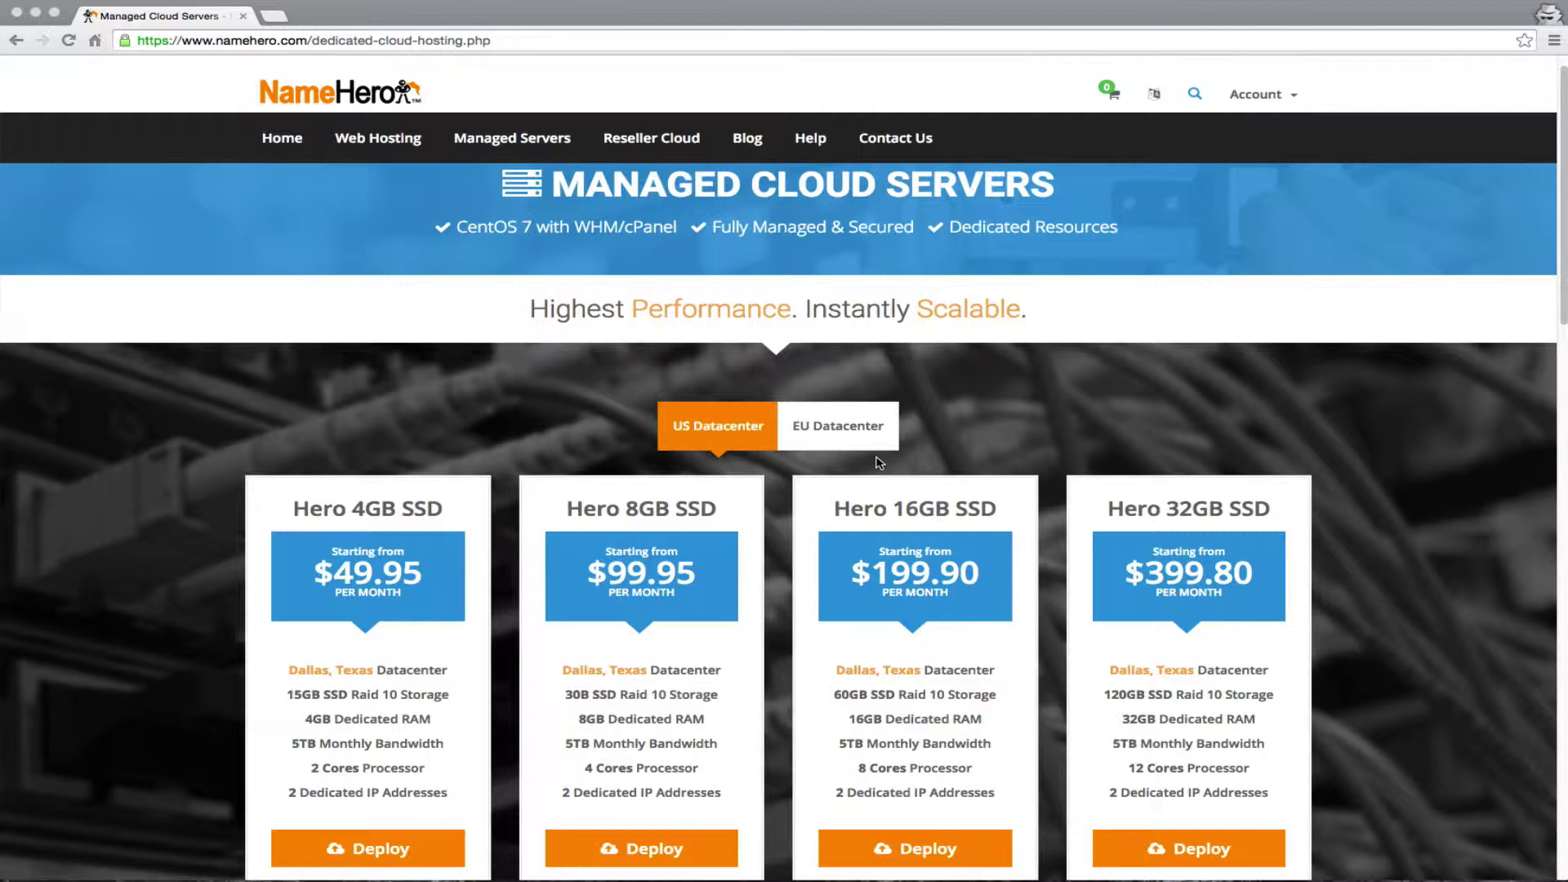
scroll(874, 462, up, 1)
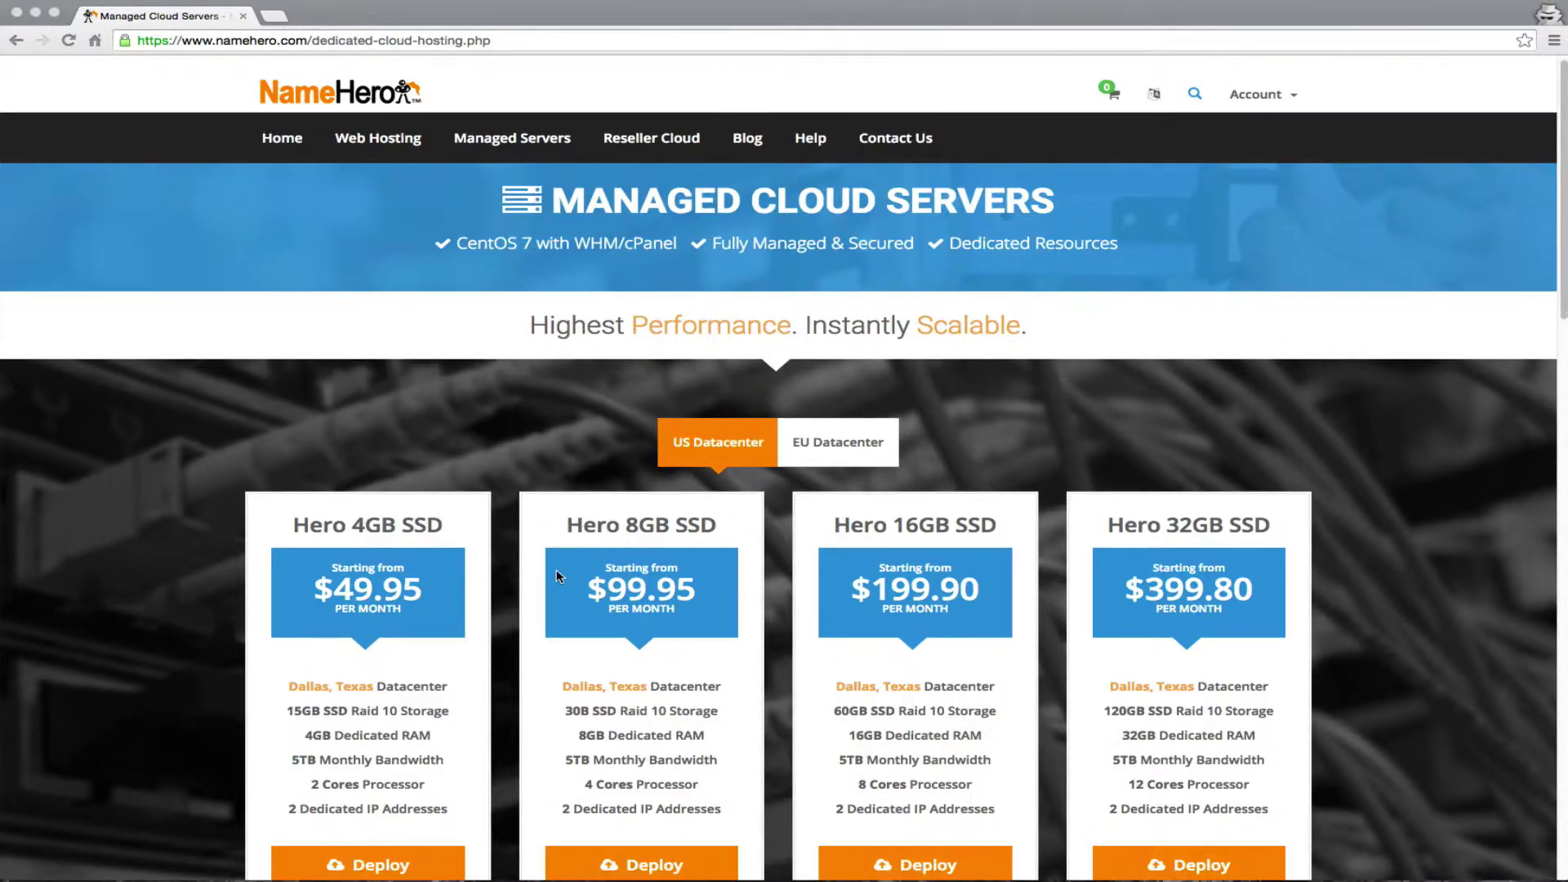
scroll(491, 531, down, 2)
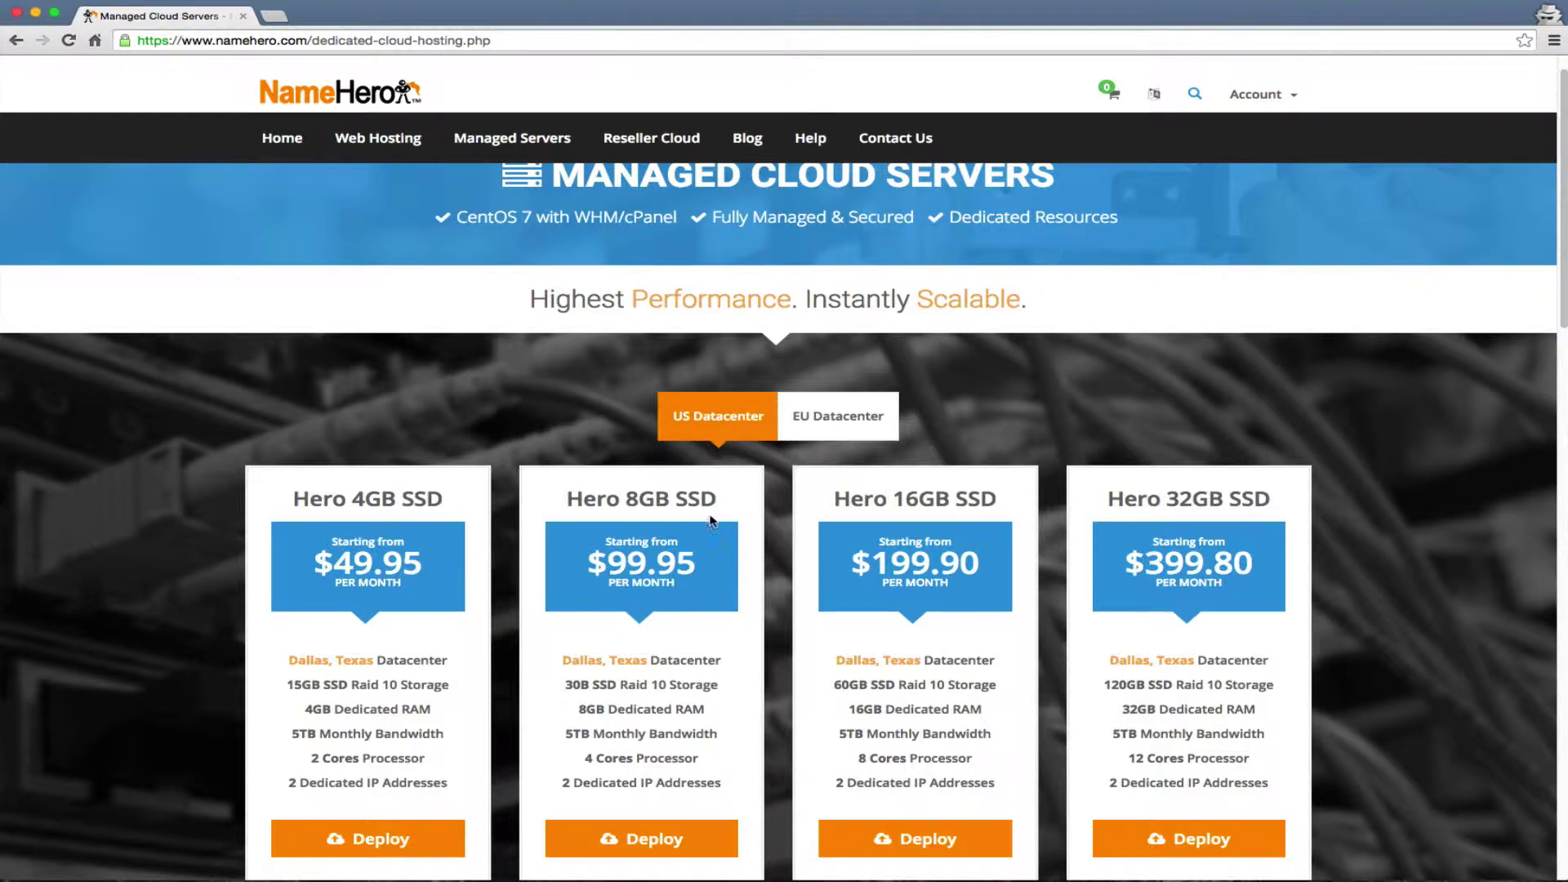
drag(353, 498, 366, 497)
drag(1167, 497, 1181, 497)
click(450, 729)
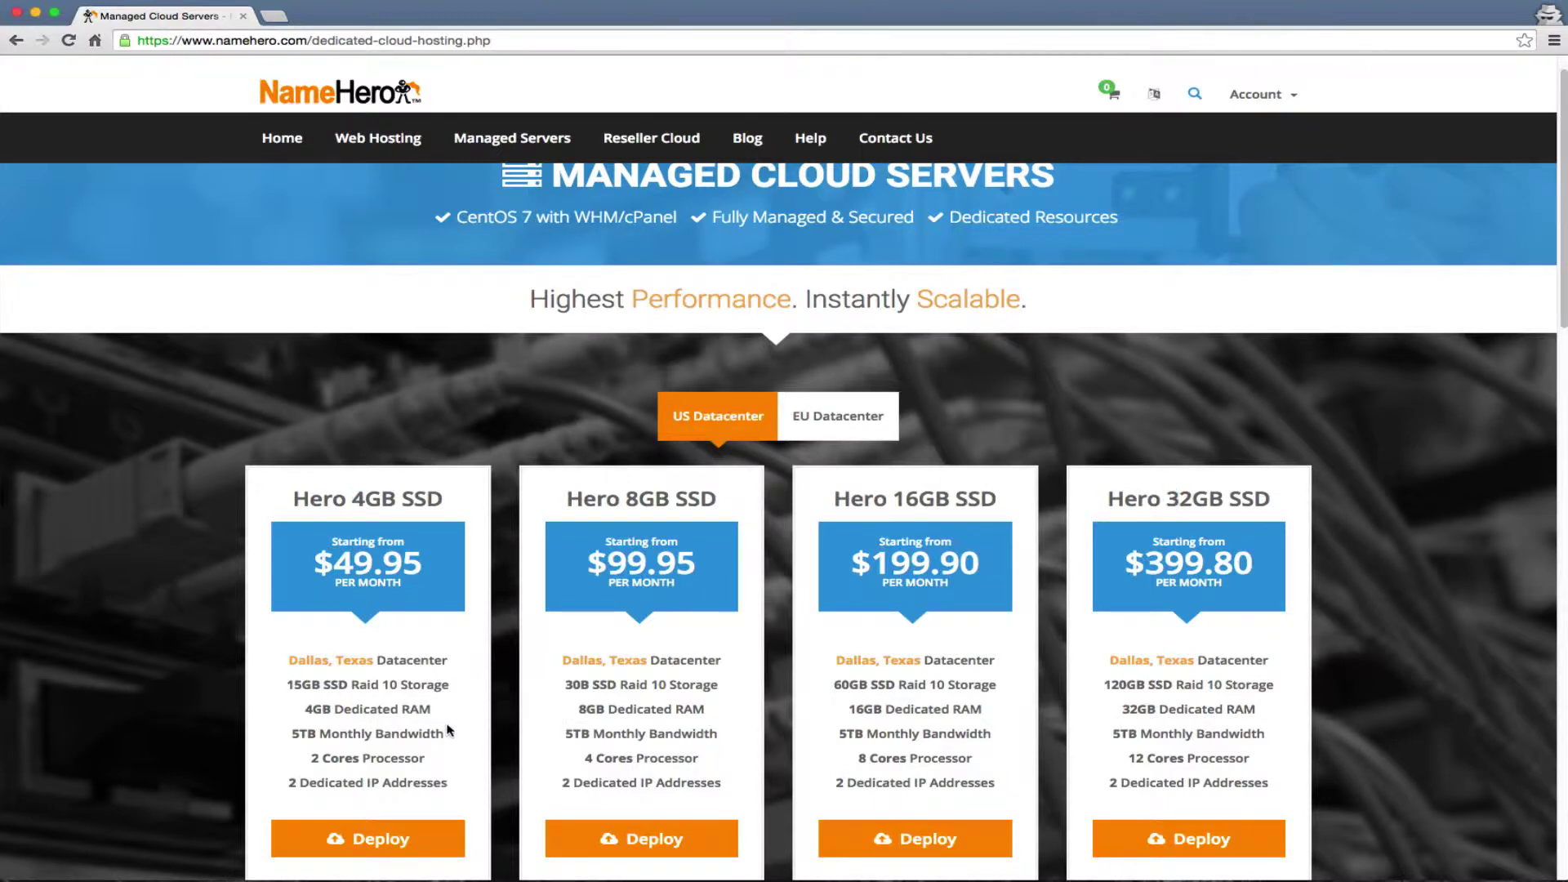
Step: Start a Hero 4GB SSD order with hostname server1.namehero.org and a root password
click(379, 841)
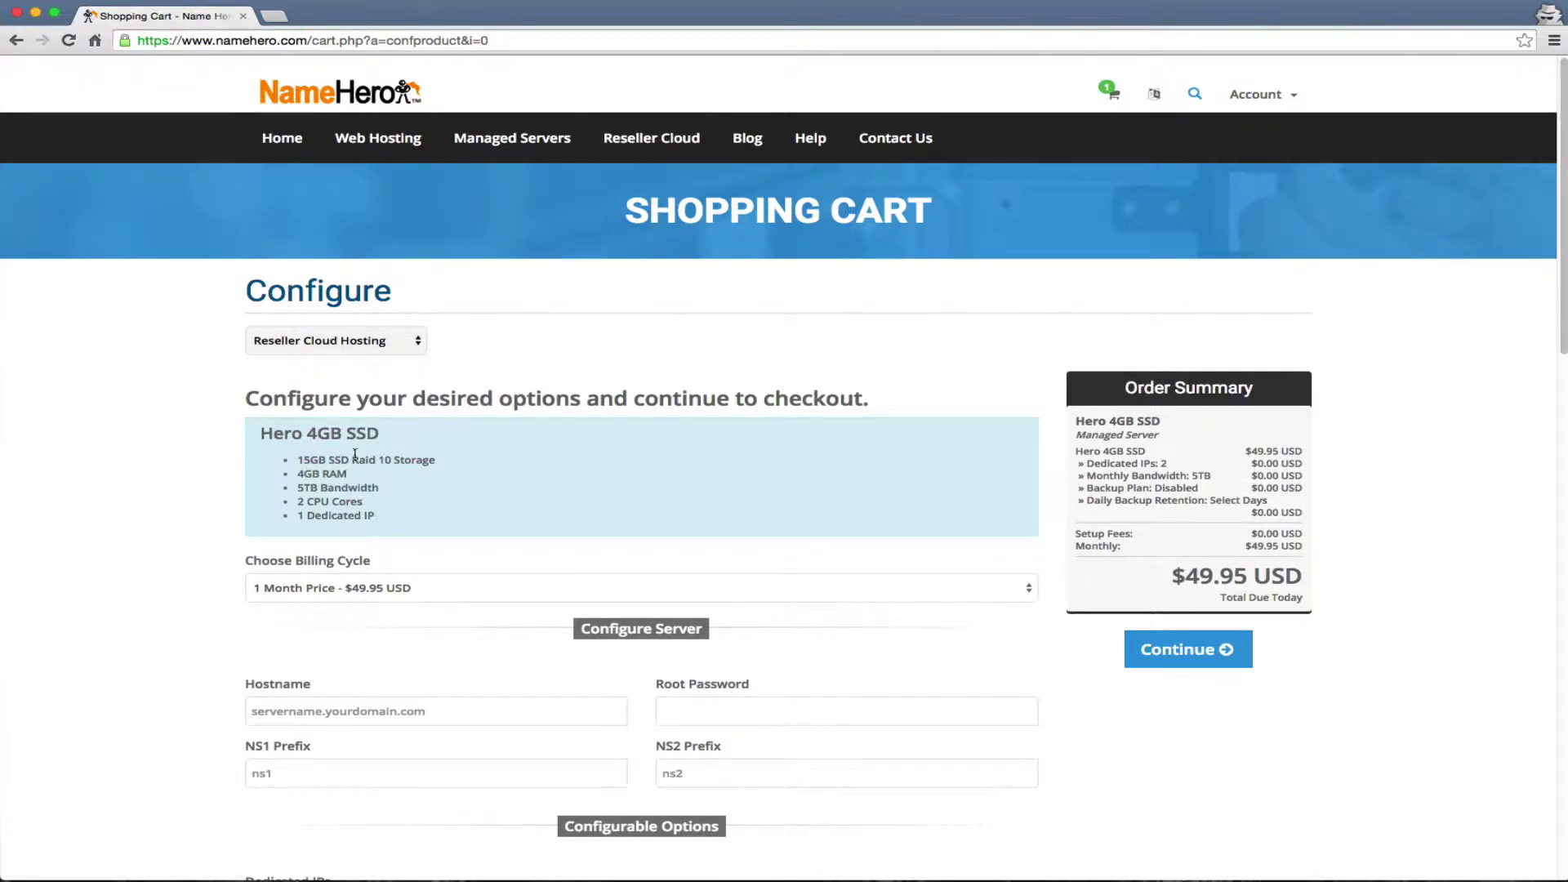
scroll(337, 498, down, 3)
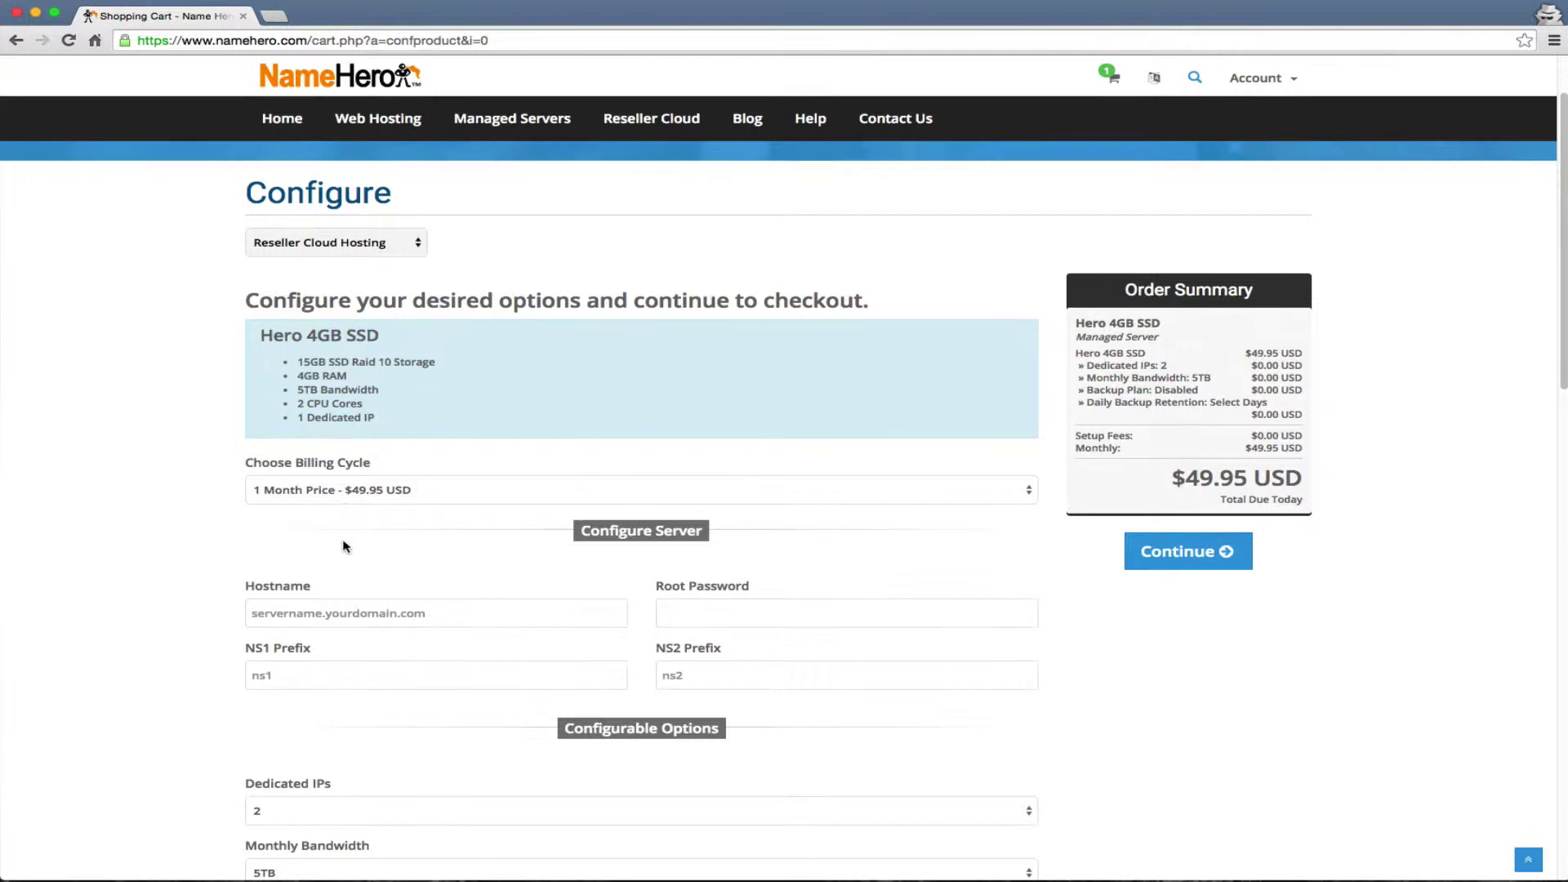
click(357, 614)
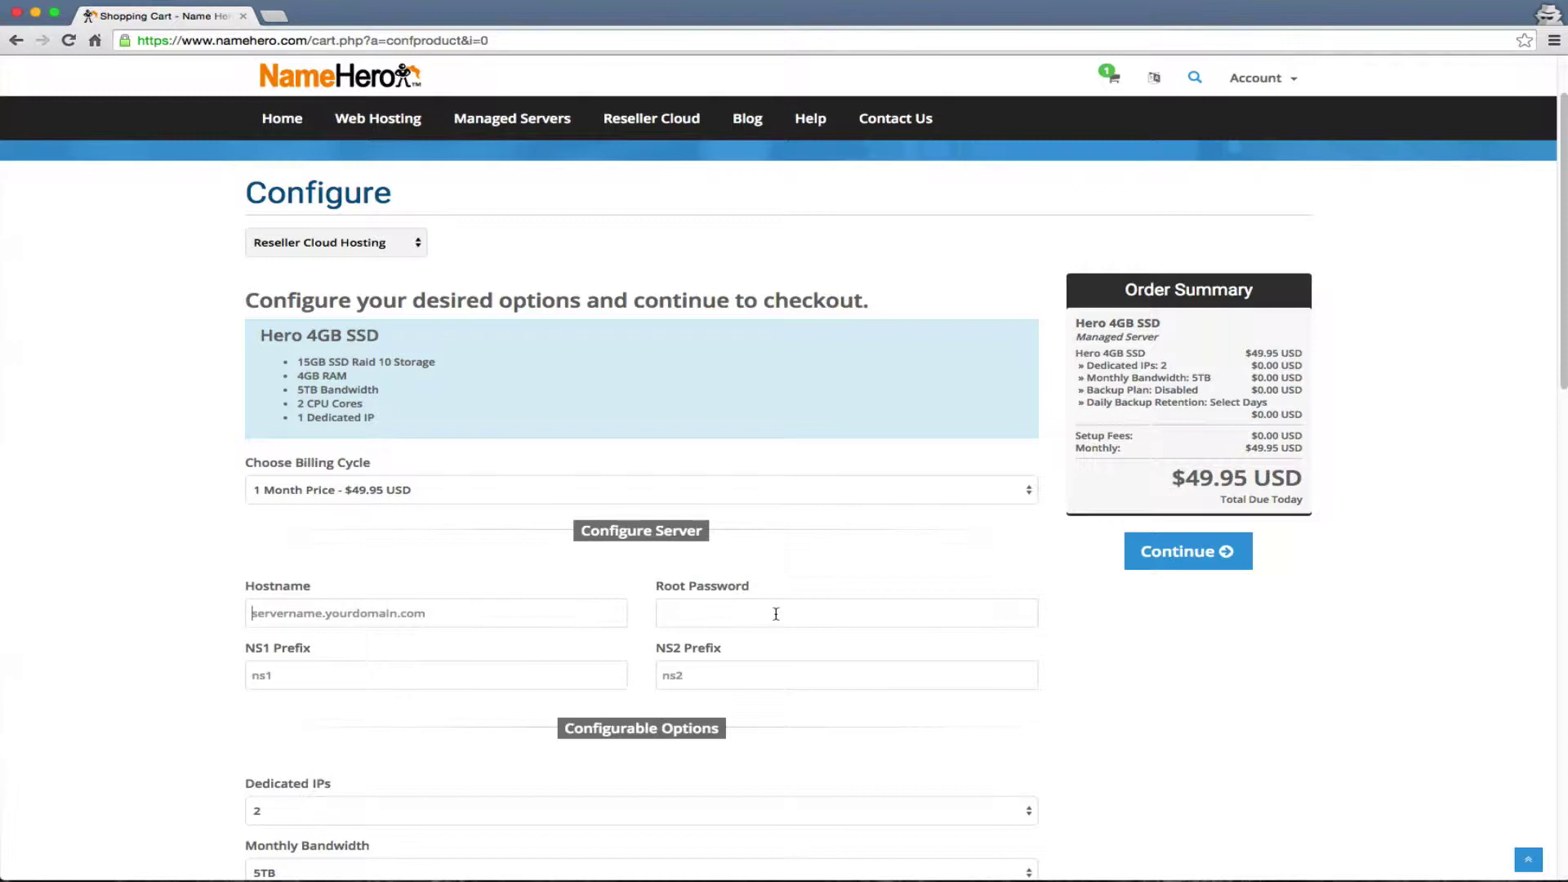
text(server)
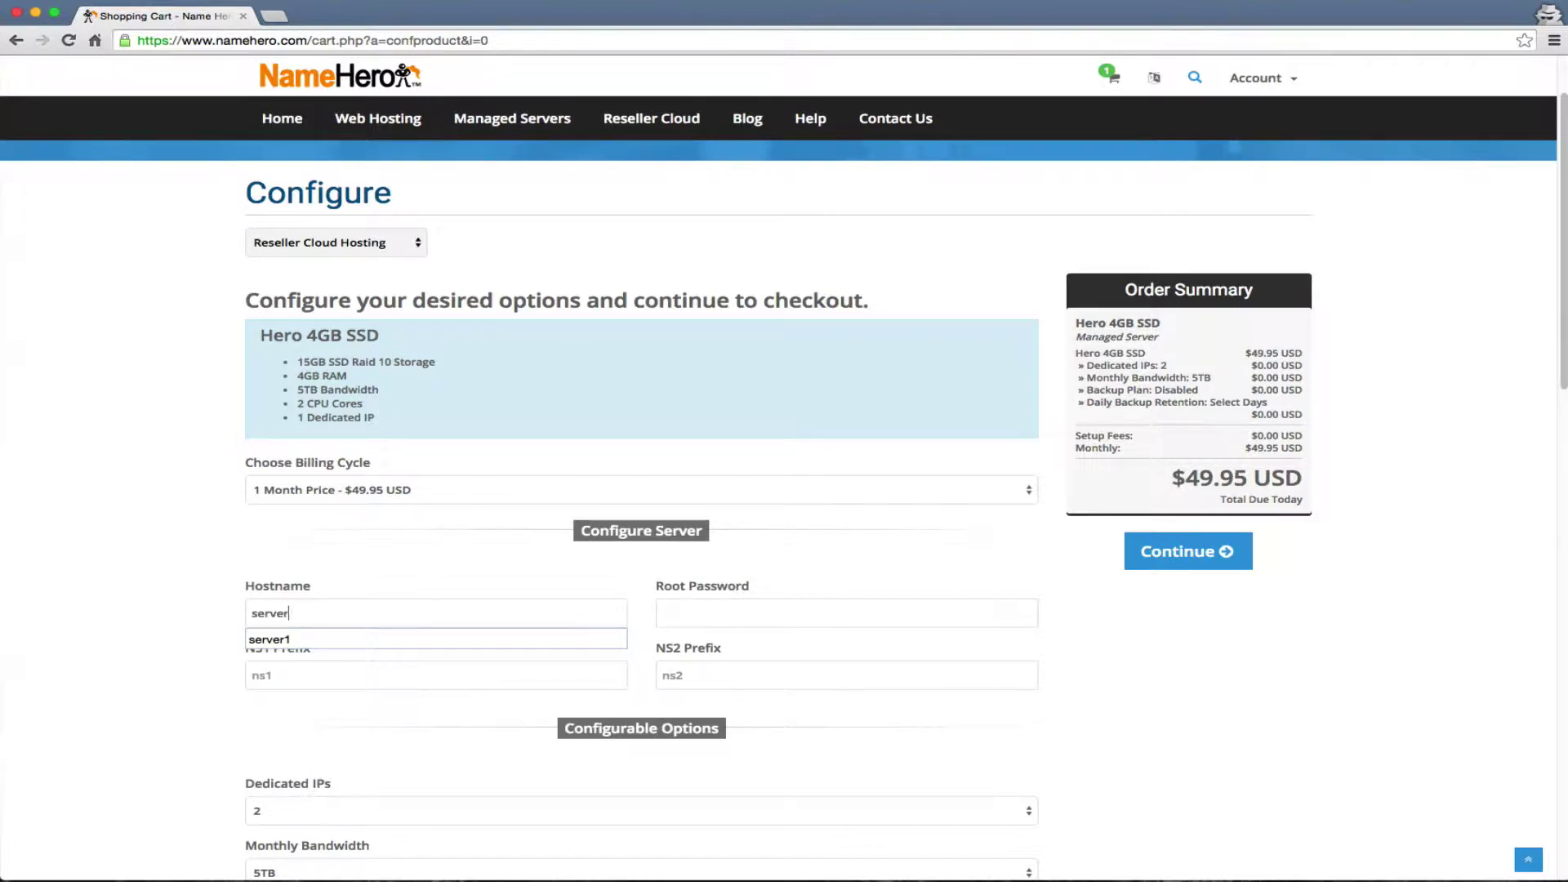
text(1.namehero.org)
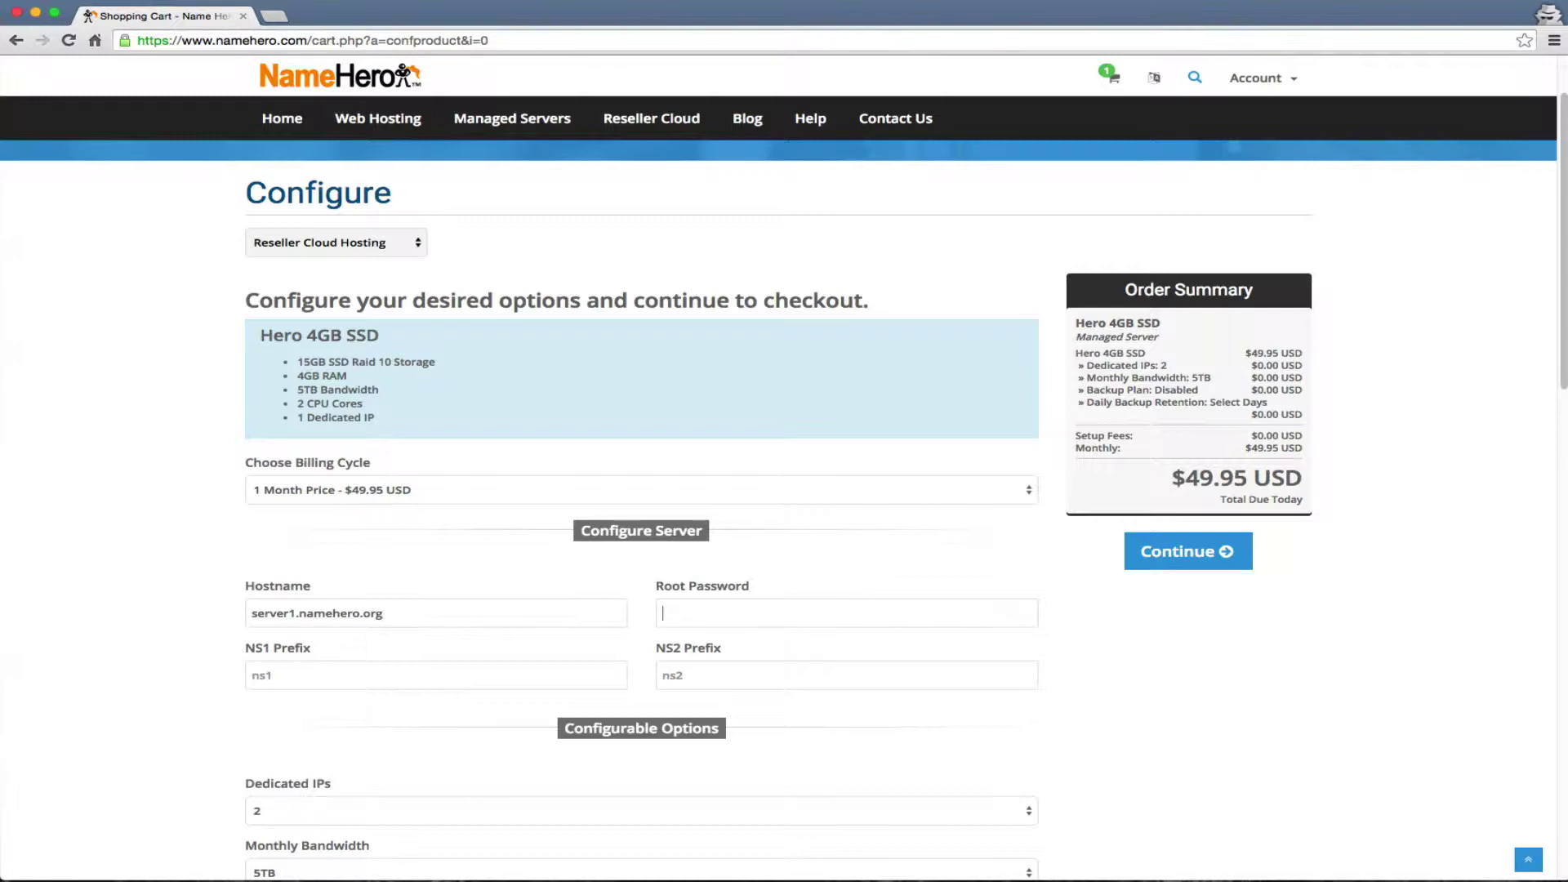
text(••••••••••••••)
Step: Set the nameserver prefixes to ns1 and ns2
click(428, 681)
text(ns1)
click(704, 667)
text(ns2)
scroll(550, 657, down, 2)
scroll(544, 650, down, 3)
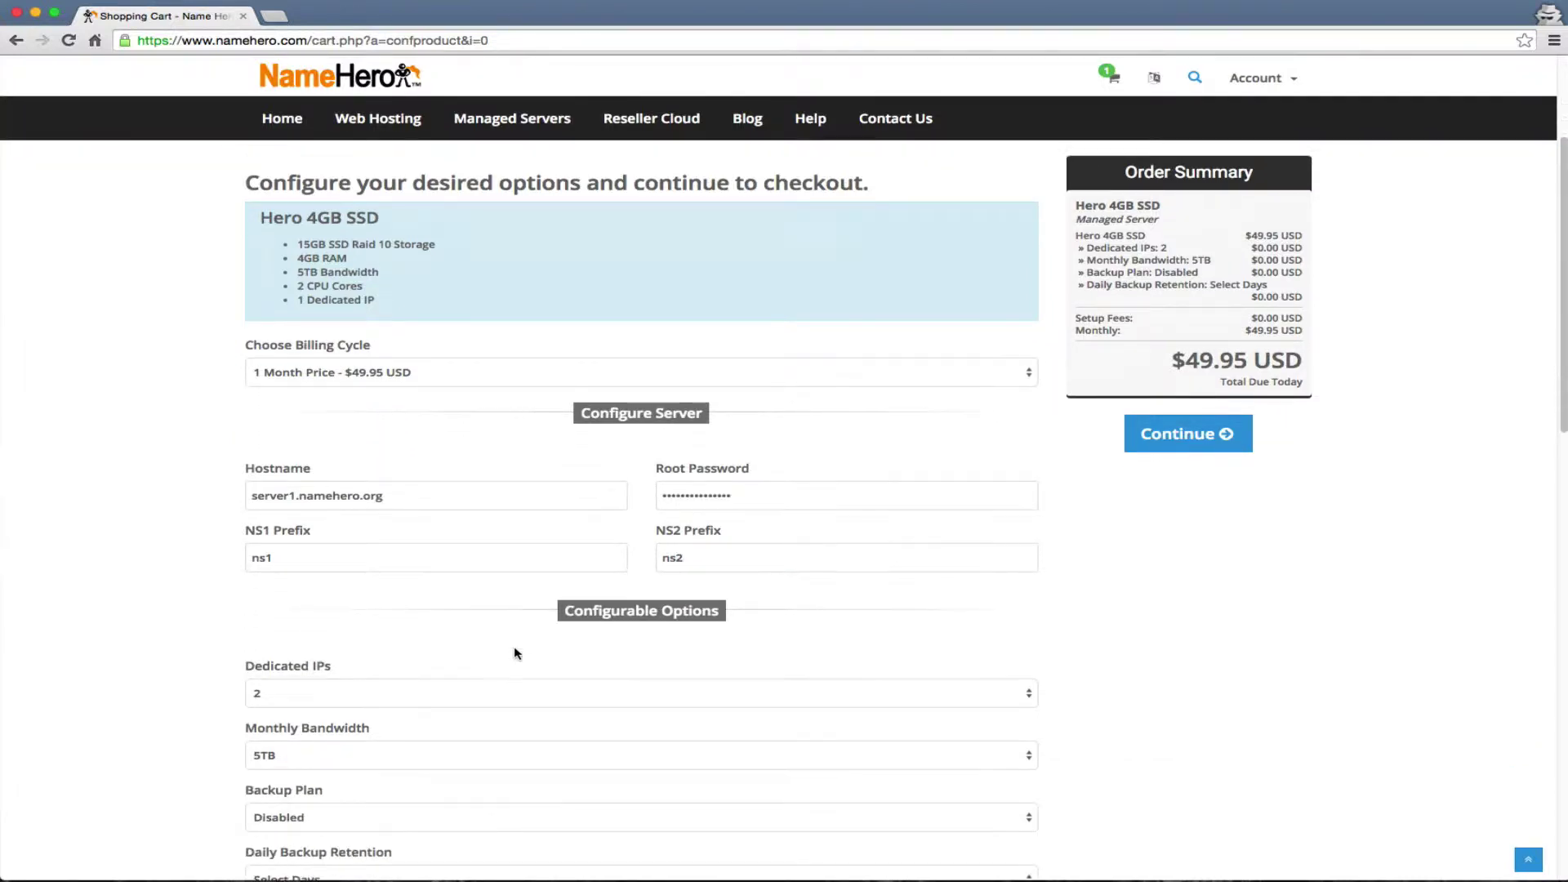
scroll(447, 631, down, 2)
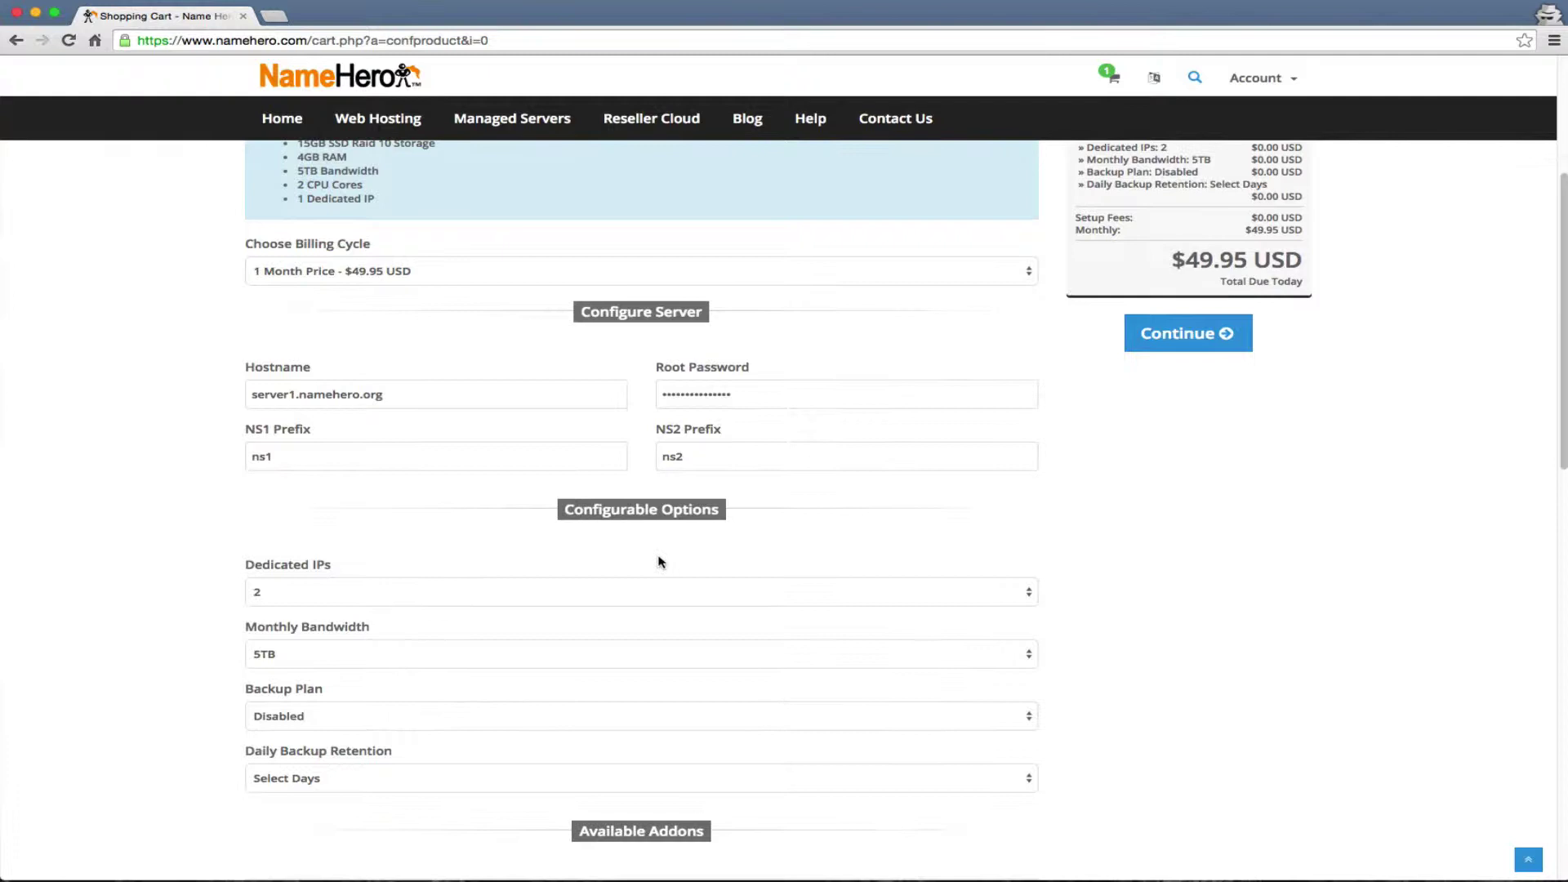
click(594, 592)
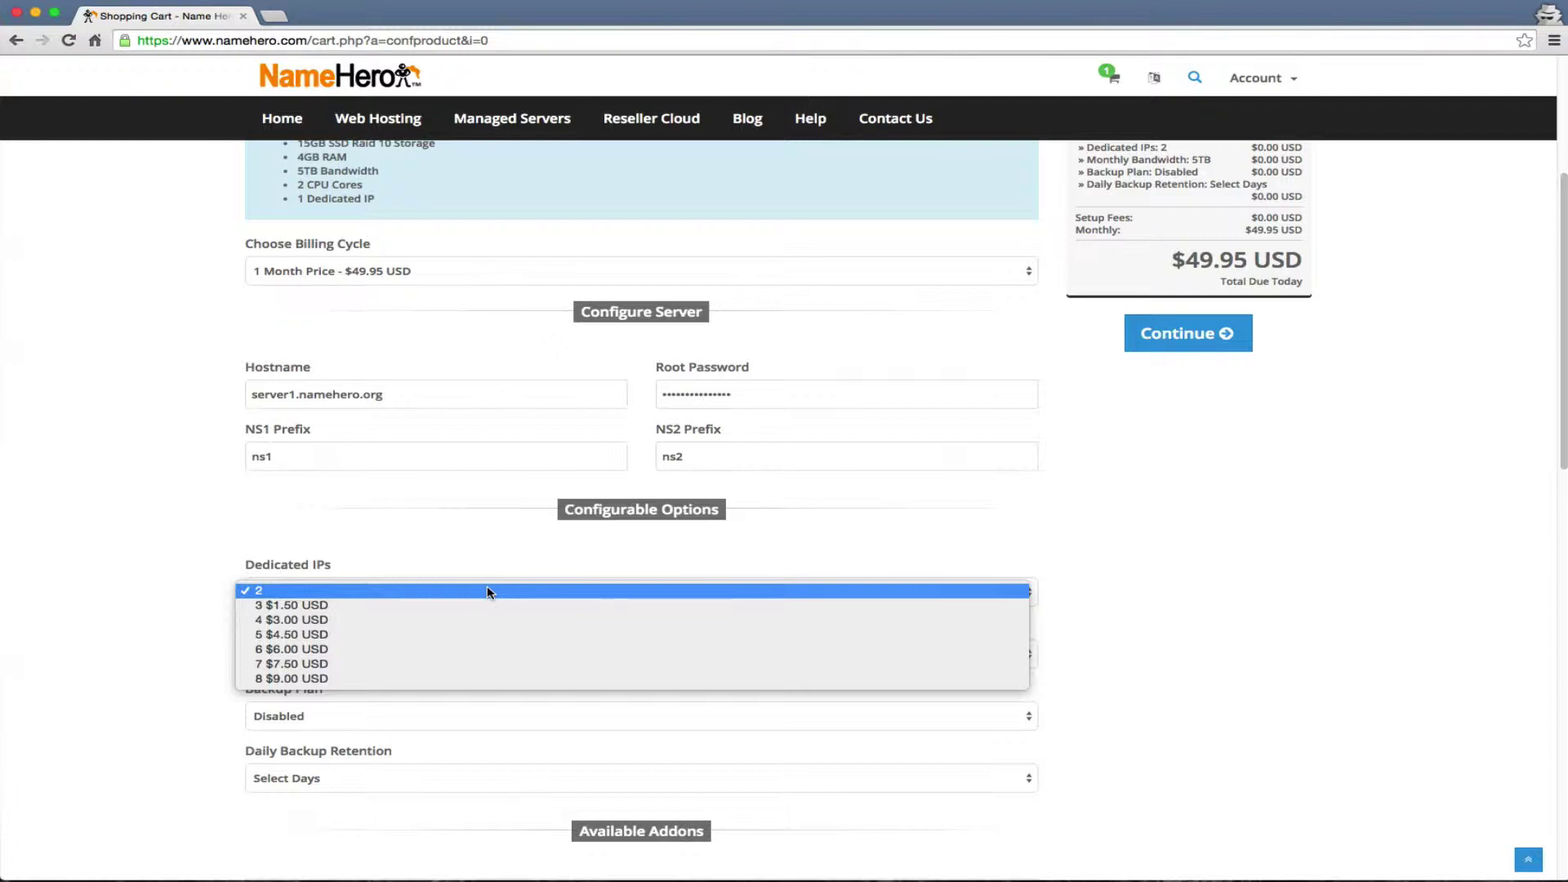
click(378, 555)
click(321, 660)
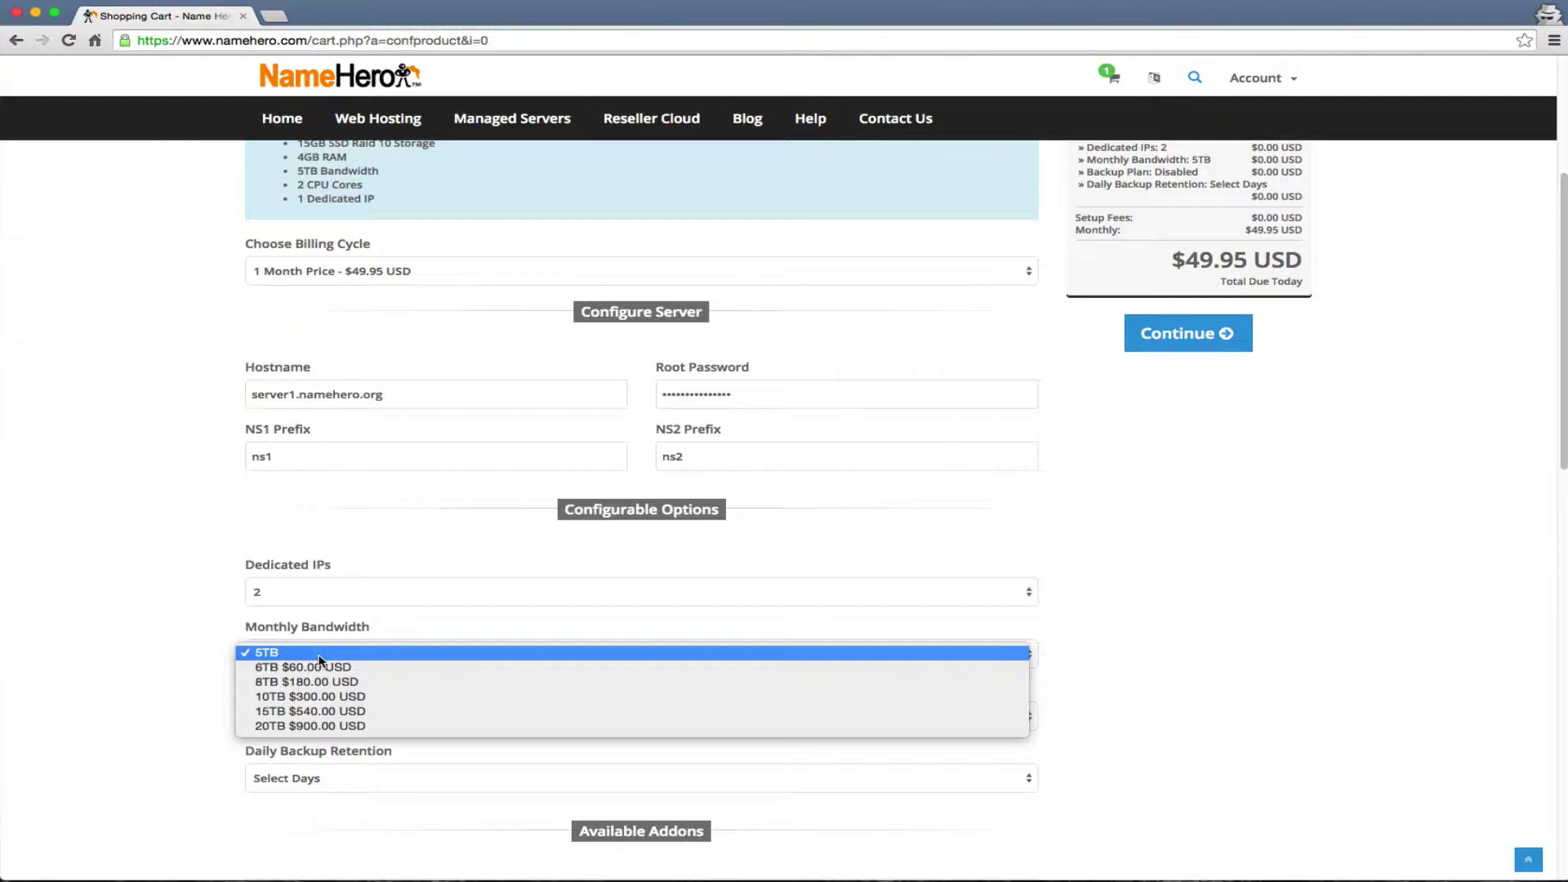
click(183, 662)
scroll(205, 668, down, 1)
scroll(204, 668, down, 1)
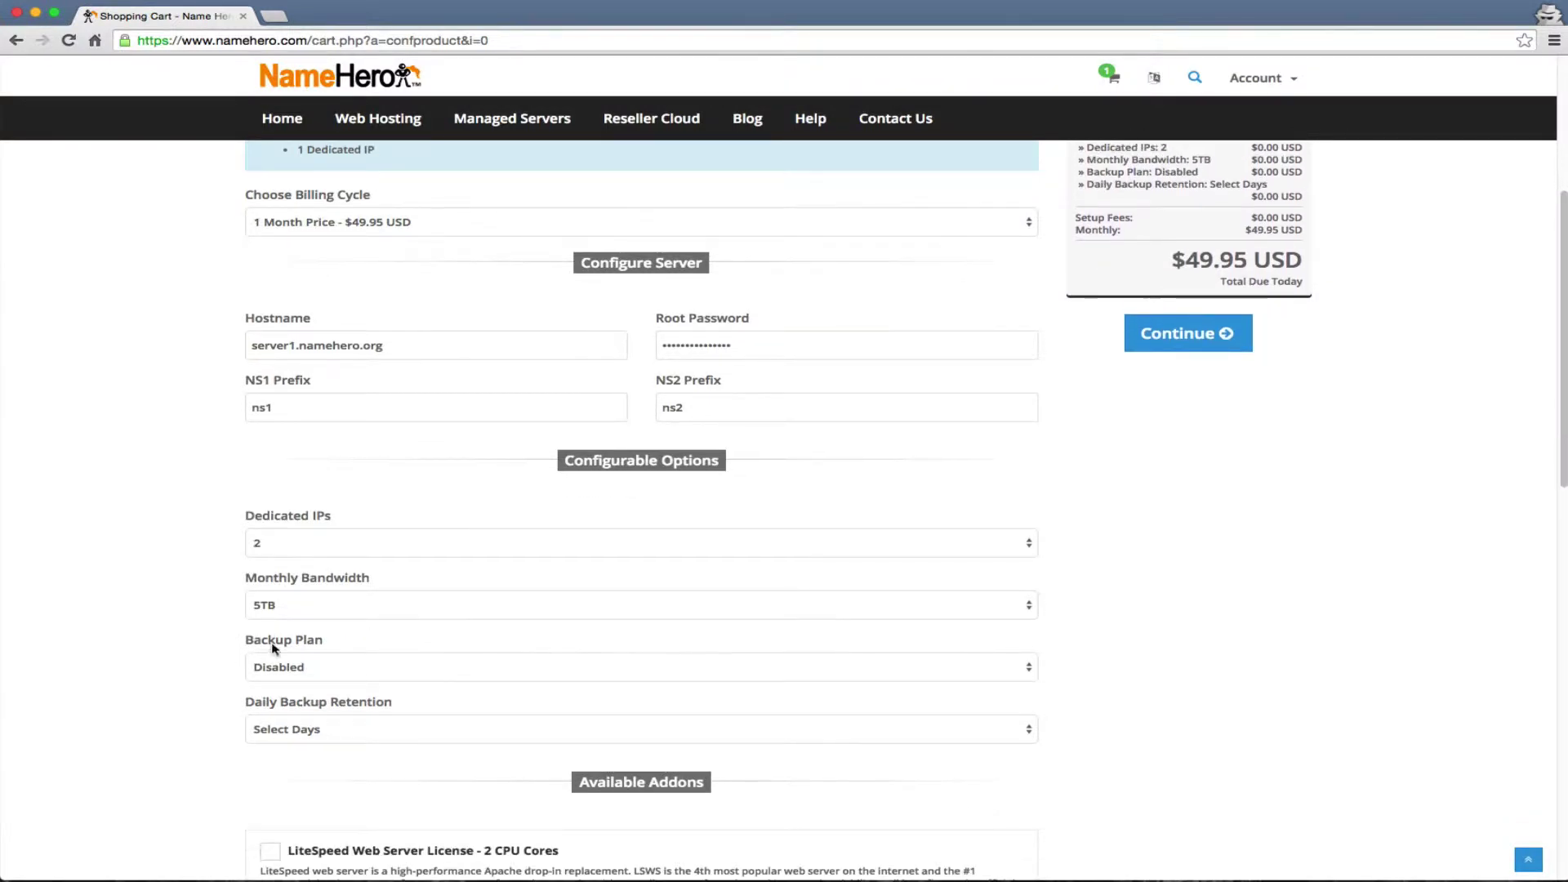
Step: Choose the Daily backup plan with 2 Days retention ($8.95), making the total $58.90
click(294, 666)
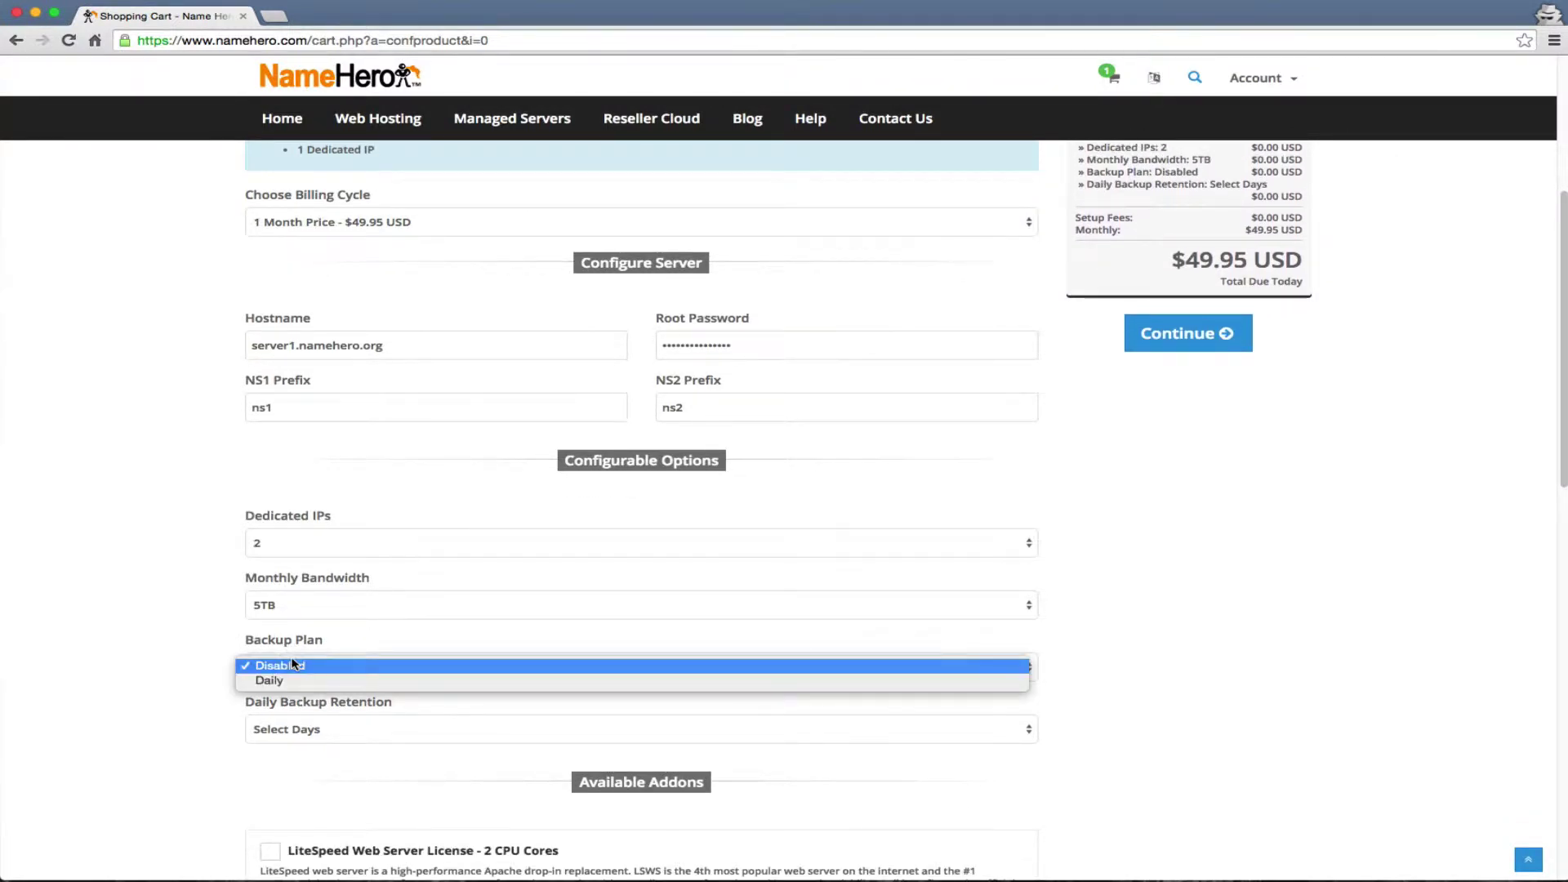
click(253, 683)
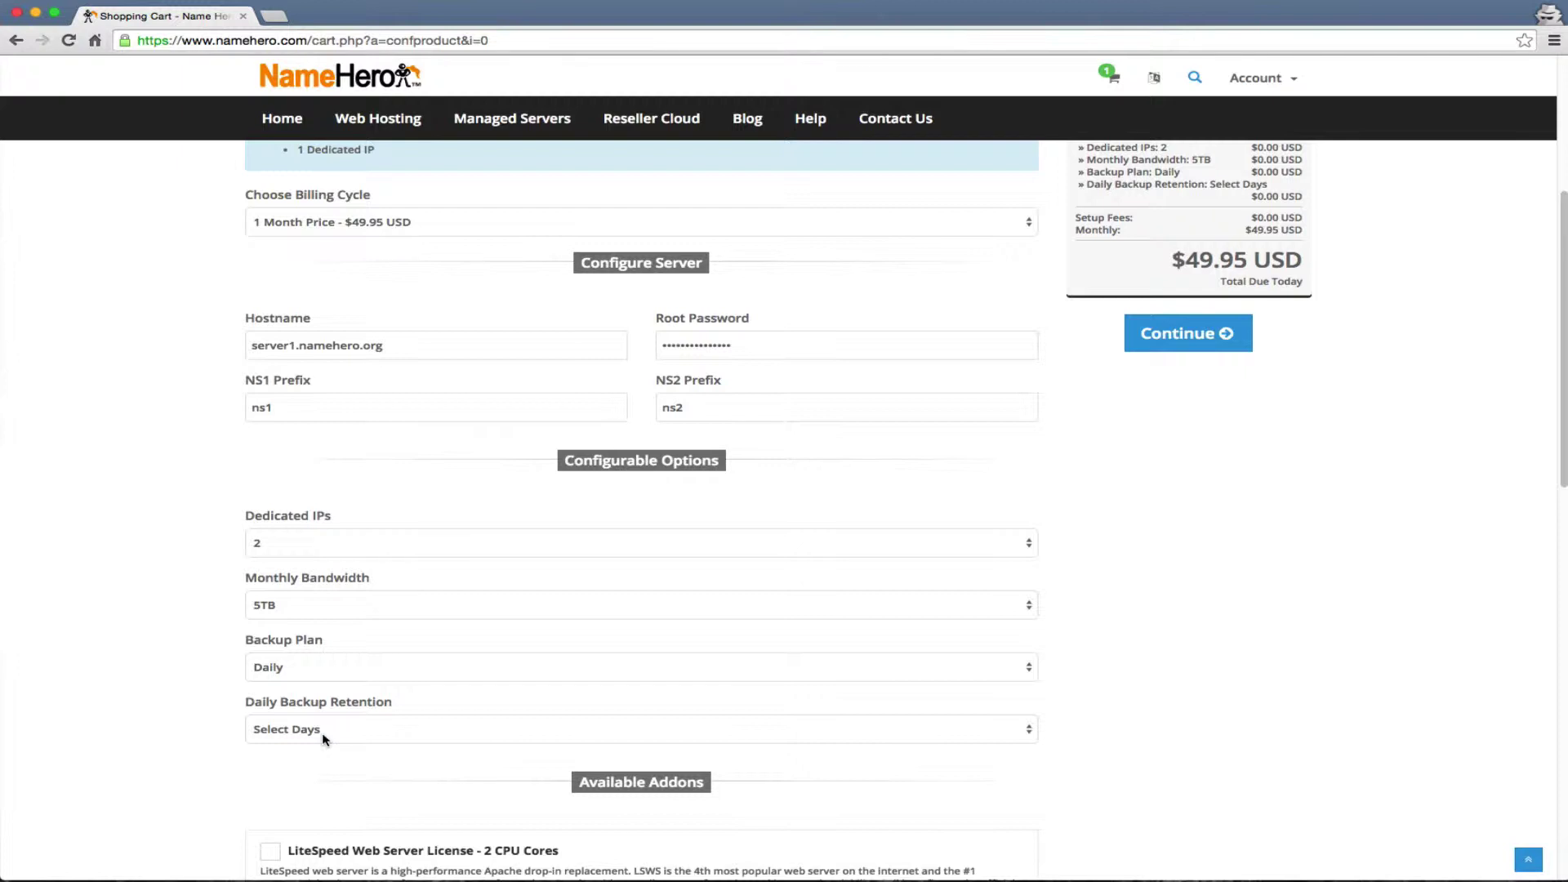
click(322, 730)
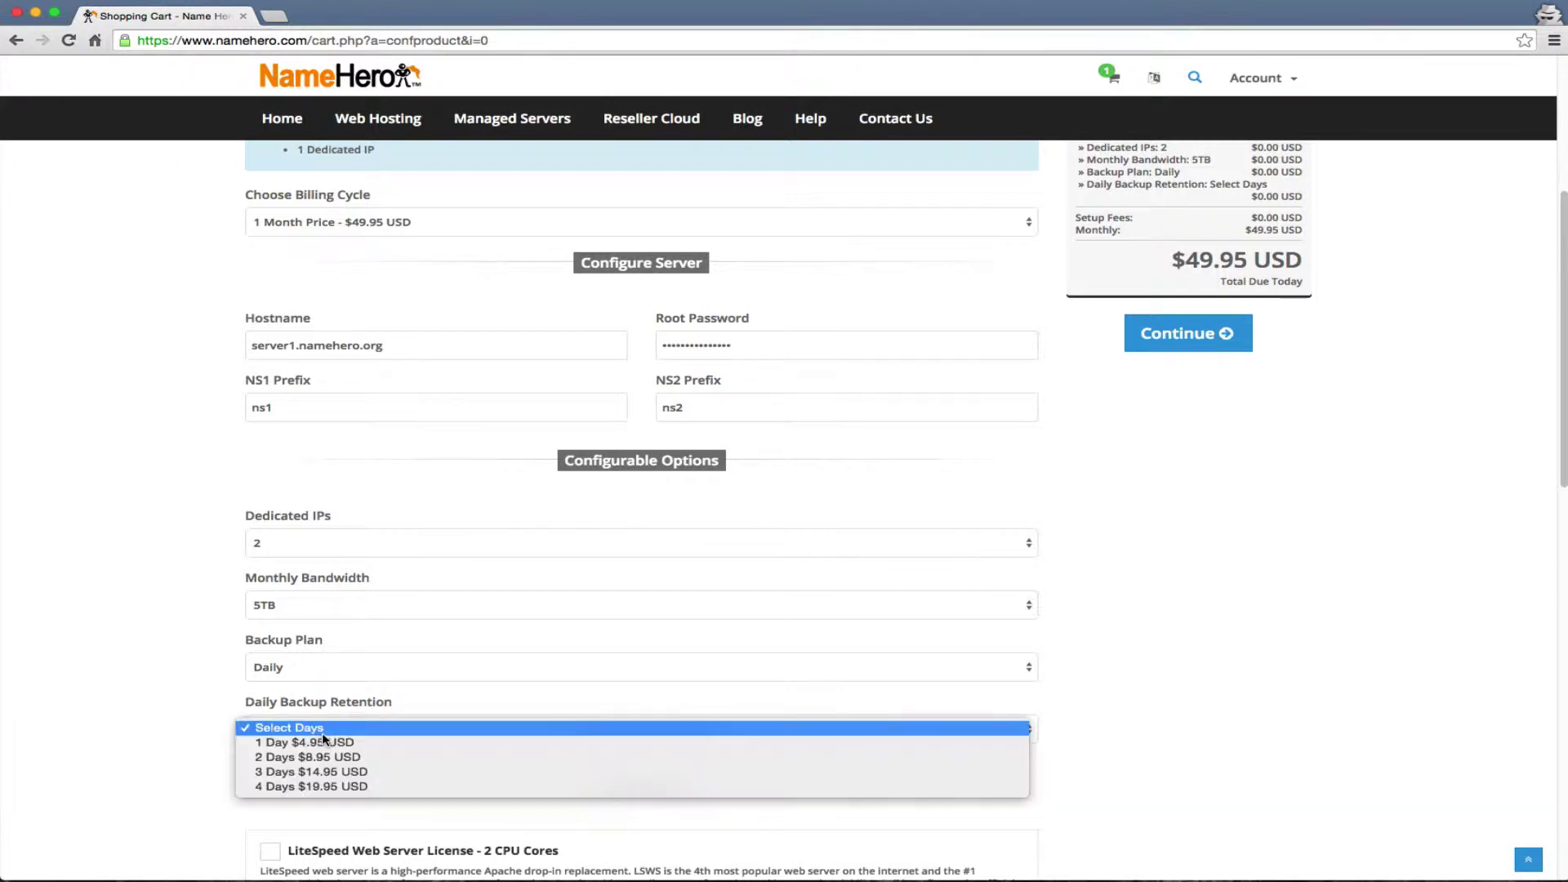
click(378, 755)
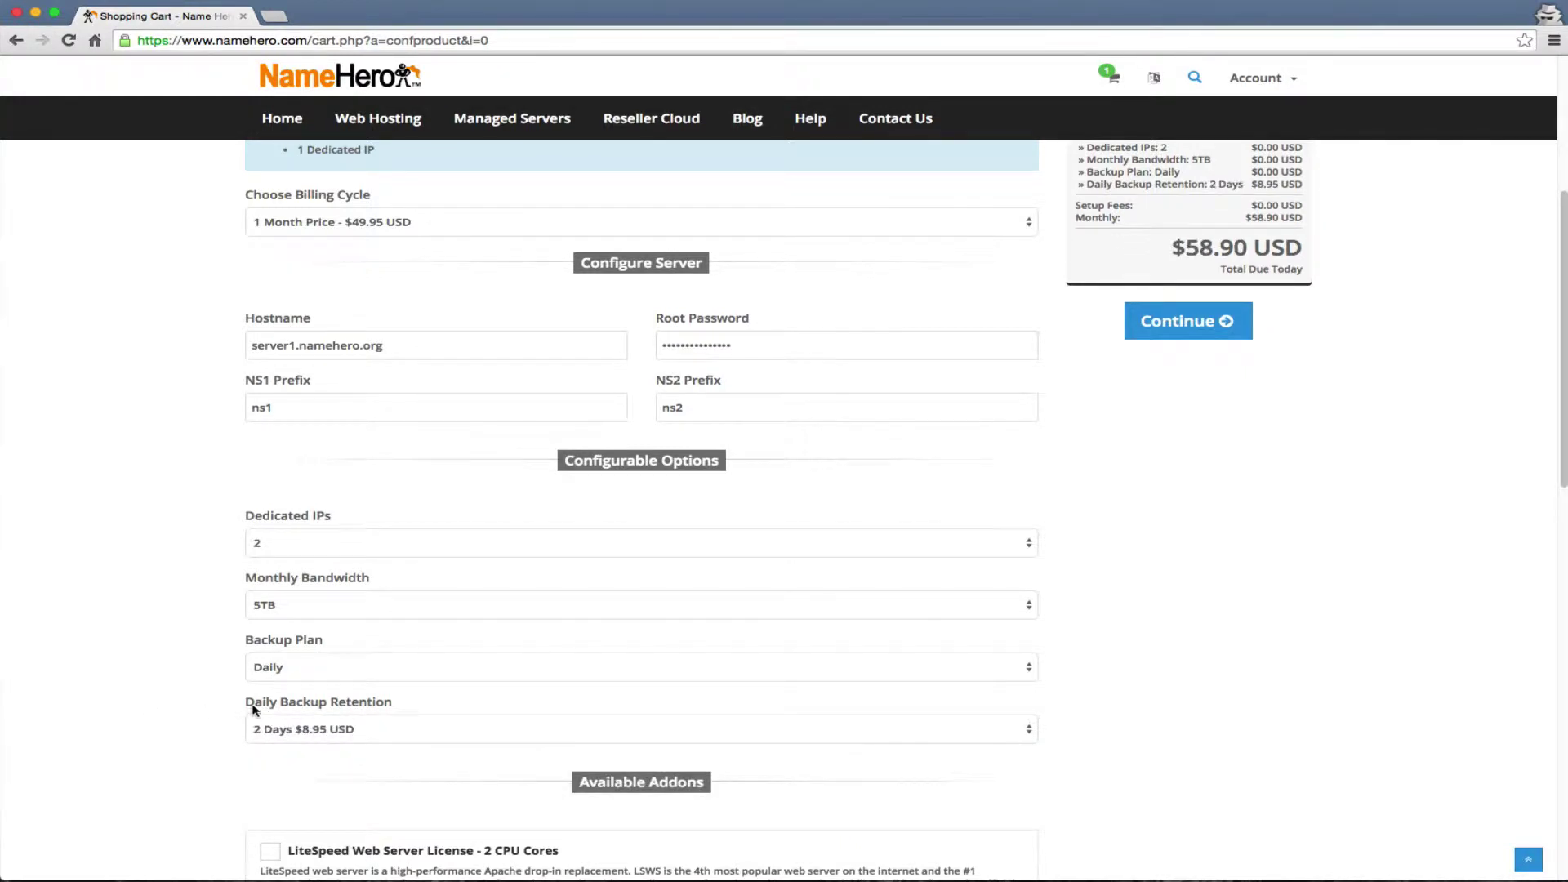
scroll(251, 712, down, 1)
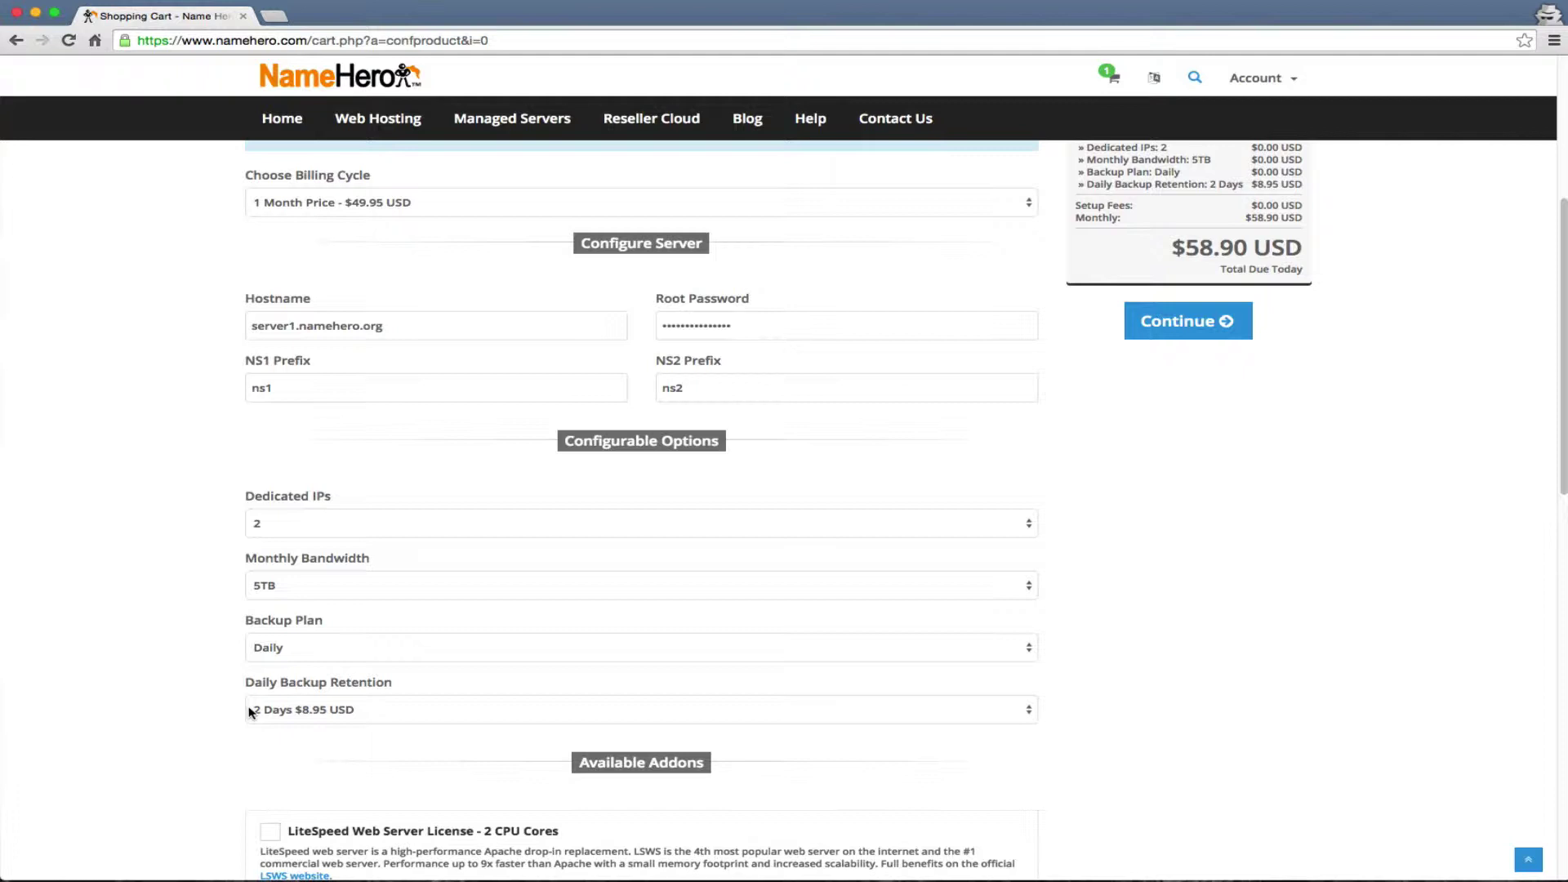
scroll(454, 719, down, 5)
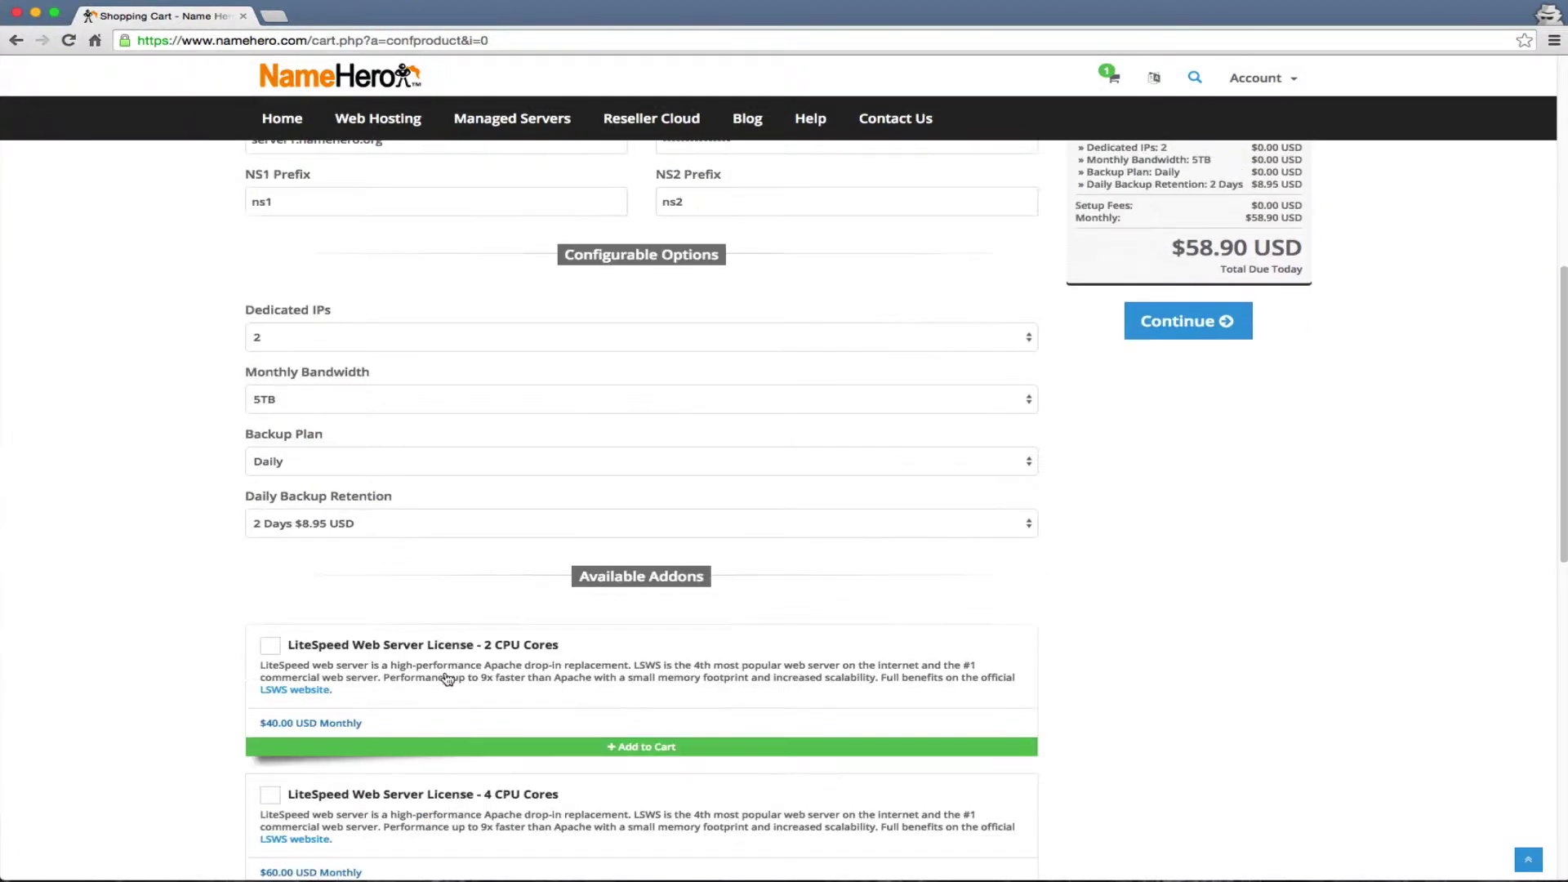
scroll(459, 666, down, 4)
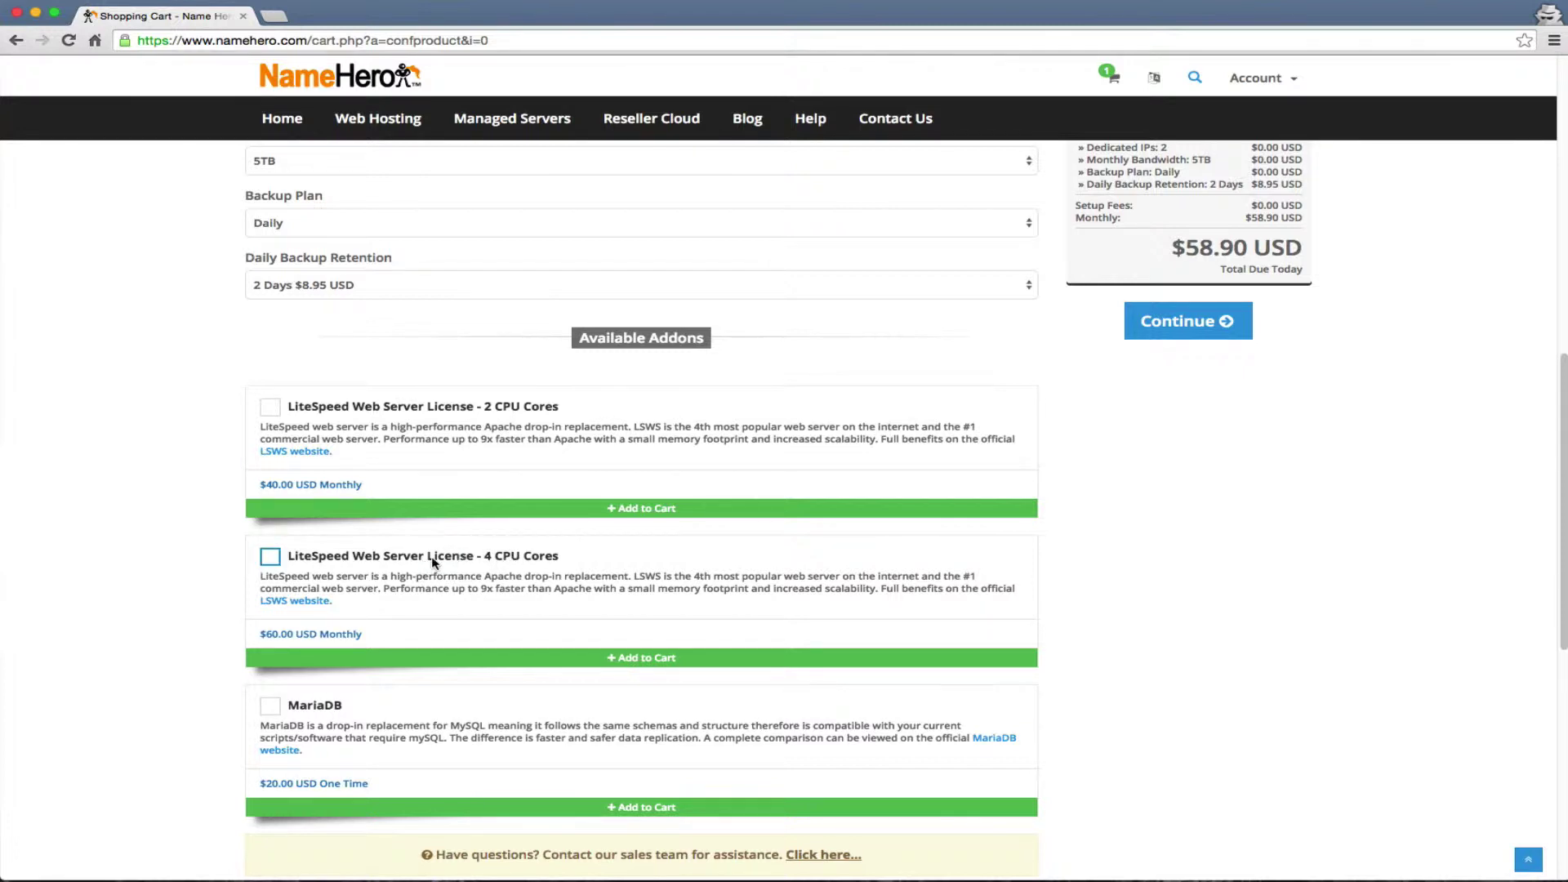
click(427, 561)
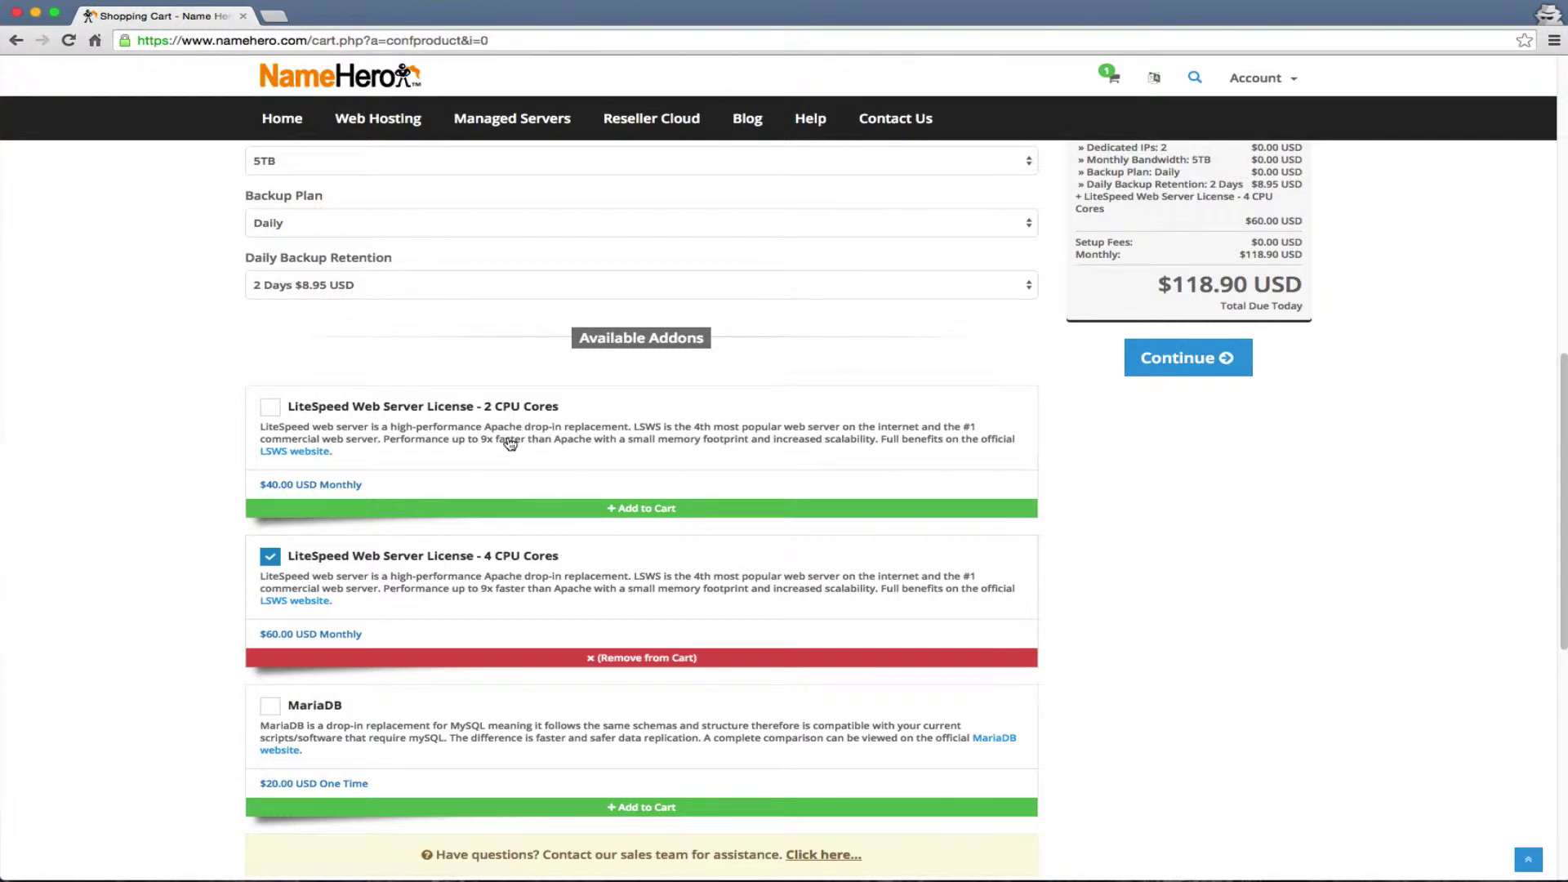
click(430, 573)
click(368, 569)
click(348, 582)
click(319, 570)
click(293, 581)
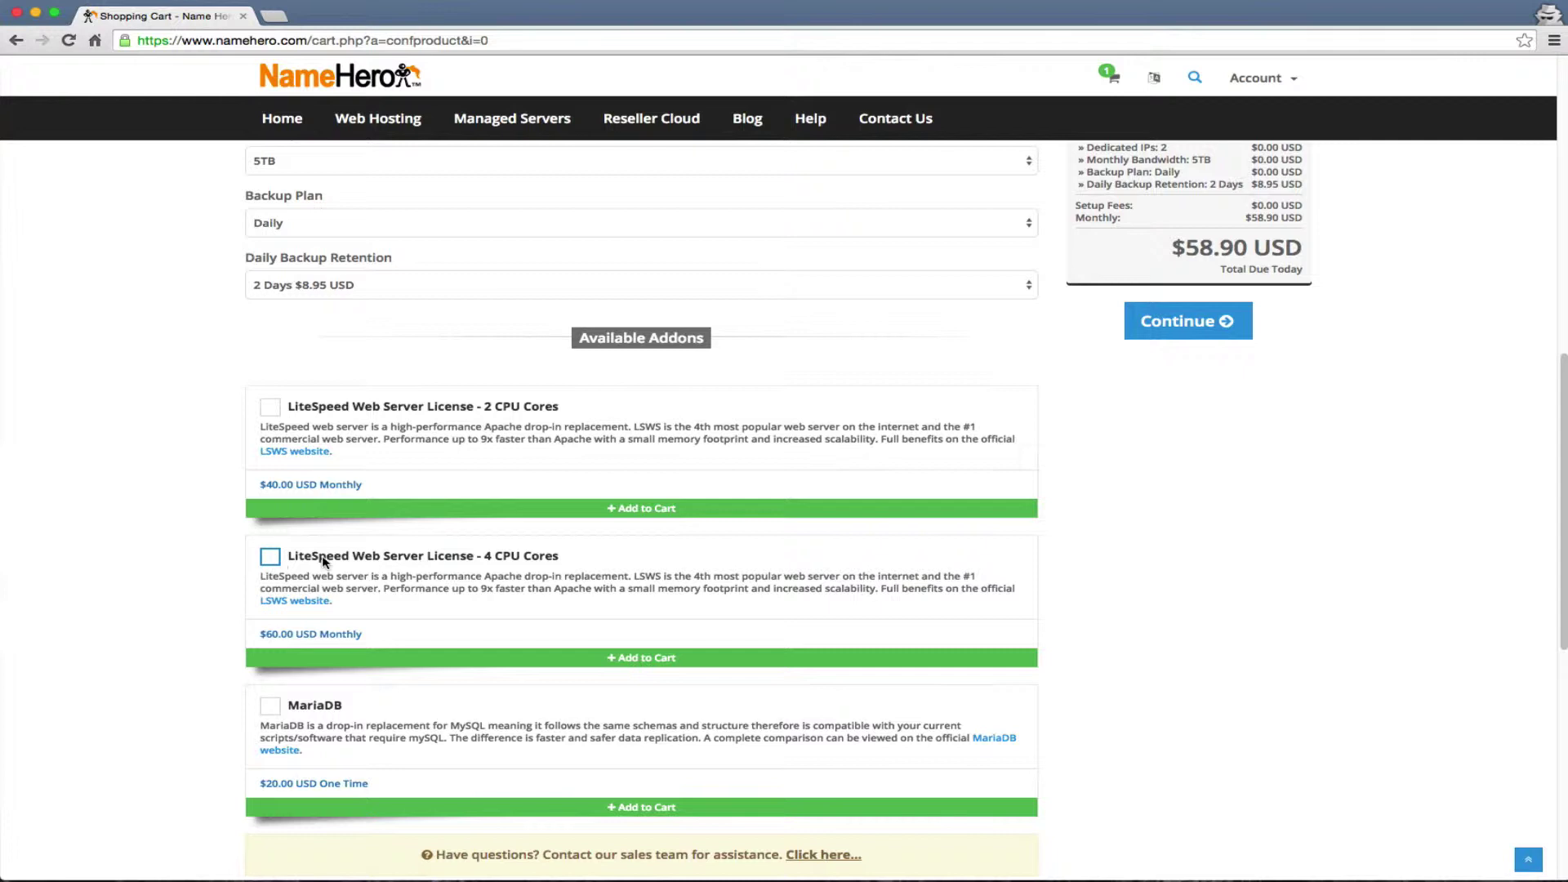
scroll(323, 564, down, 1)
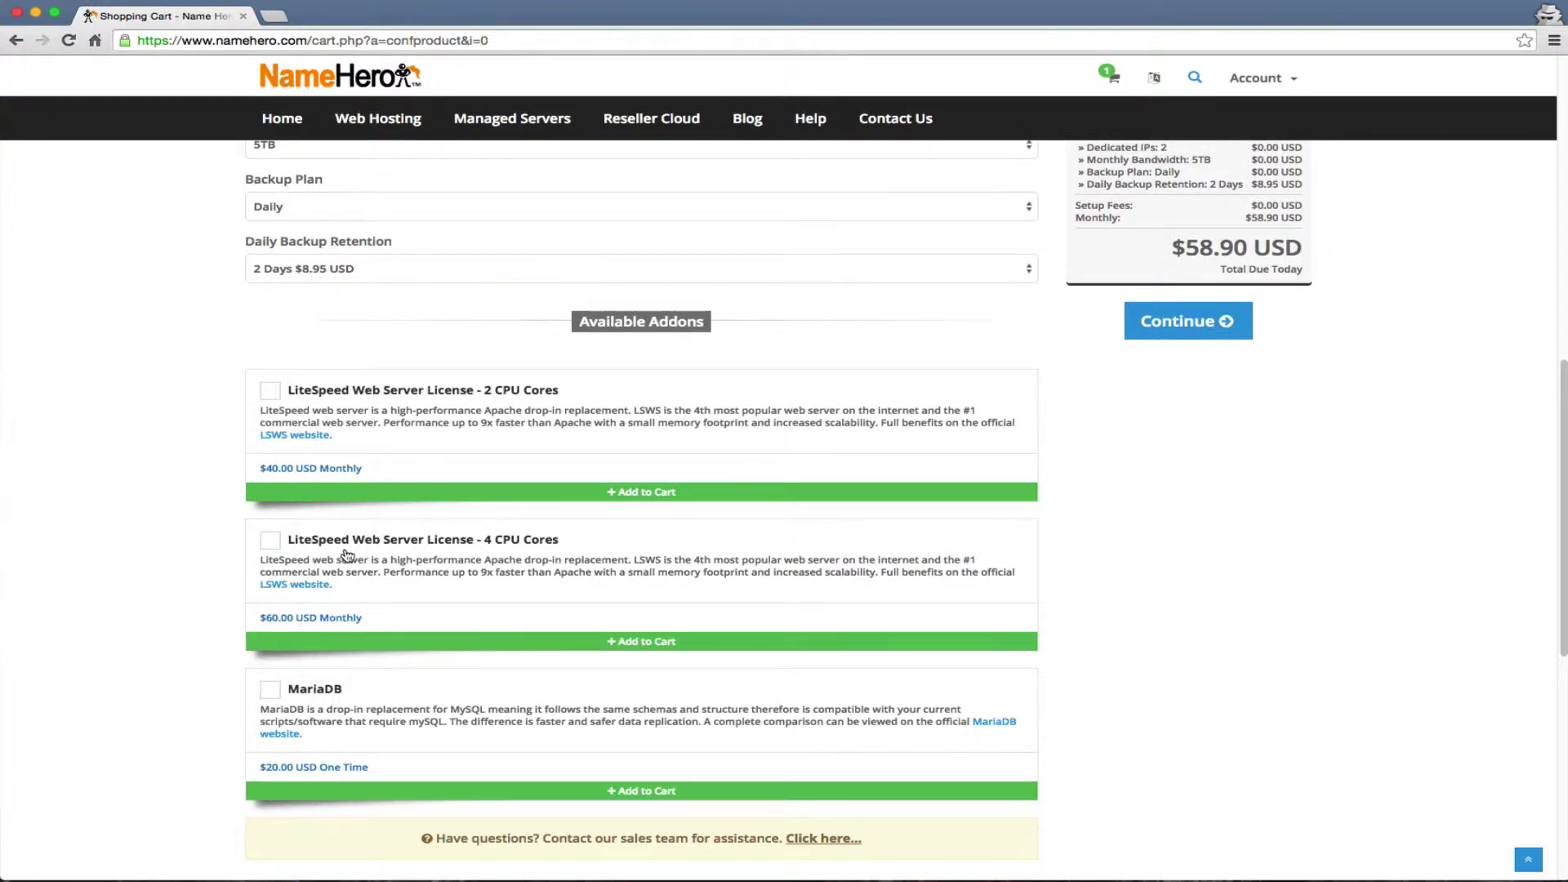
scroll(302, 698, down, 1)
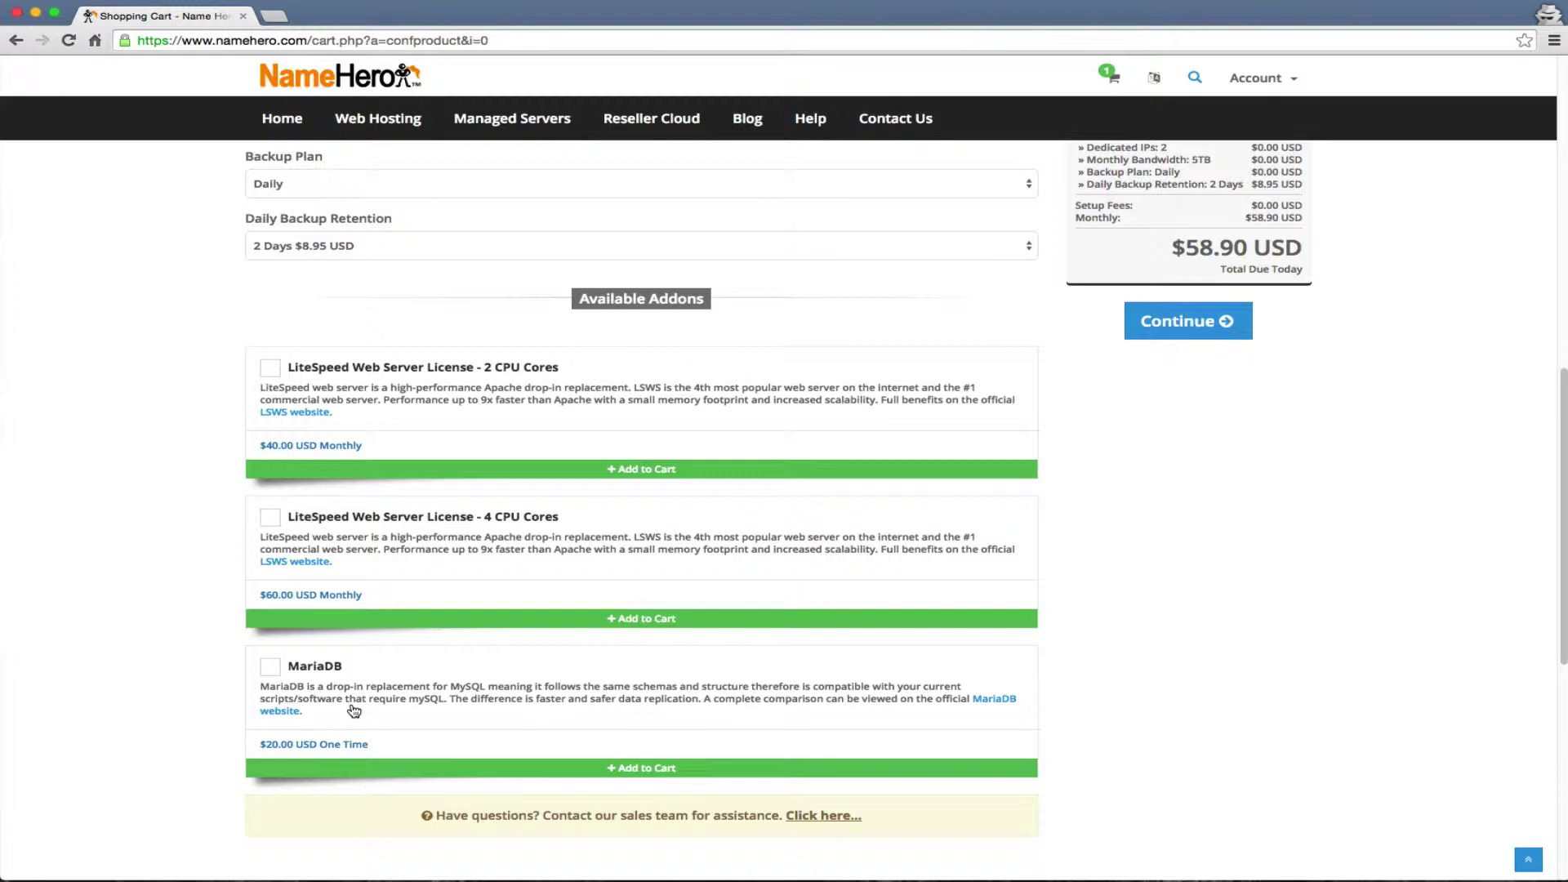
click(271, 667)
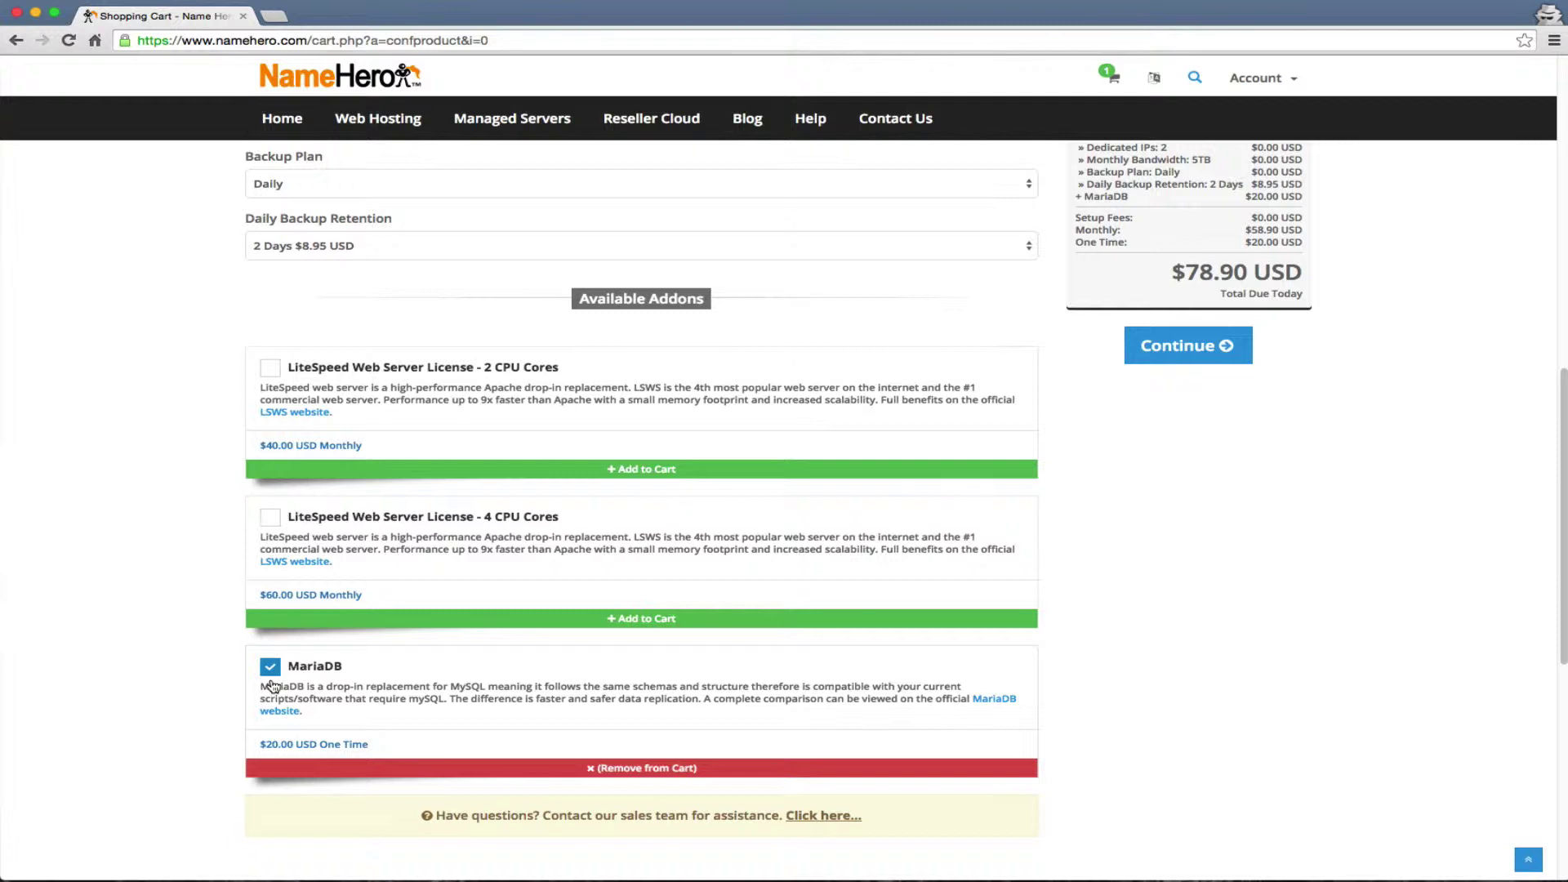
click(270, 681)
scroll(229, 666, down, 2)
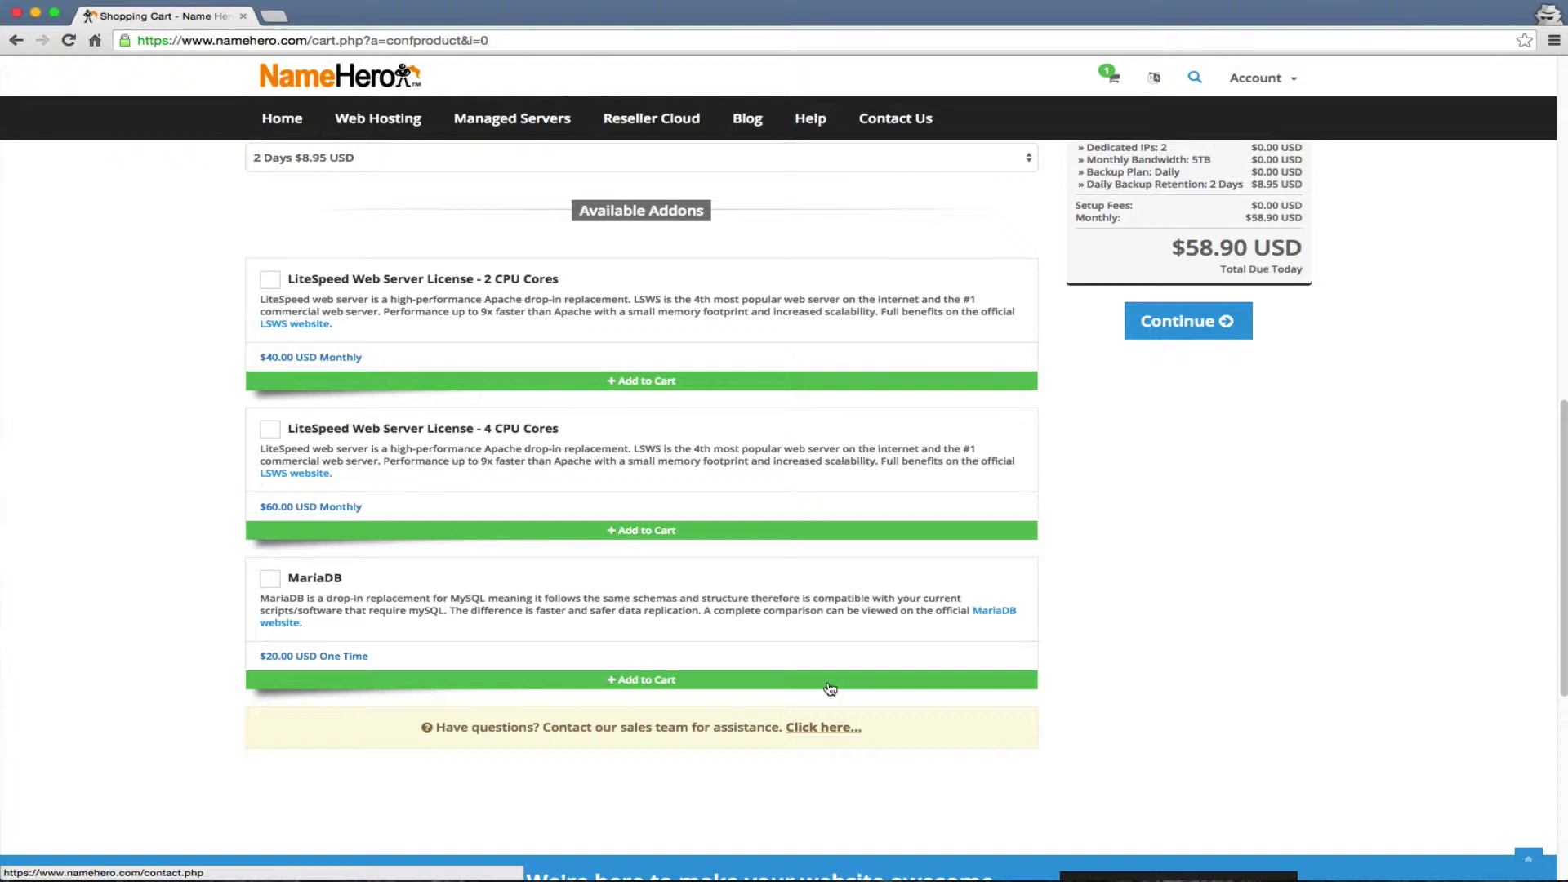
scroll(997, 553, up, 10)
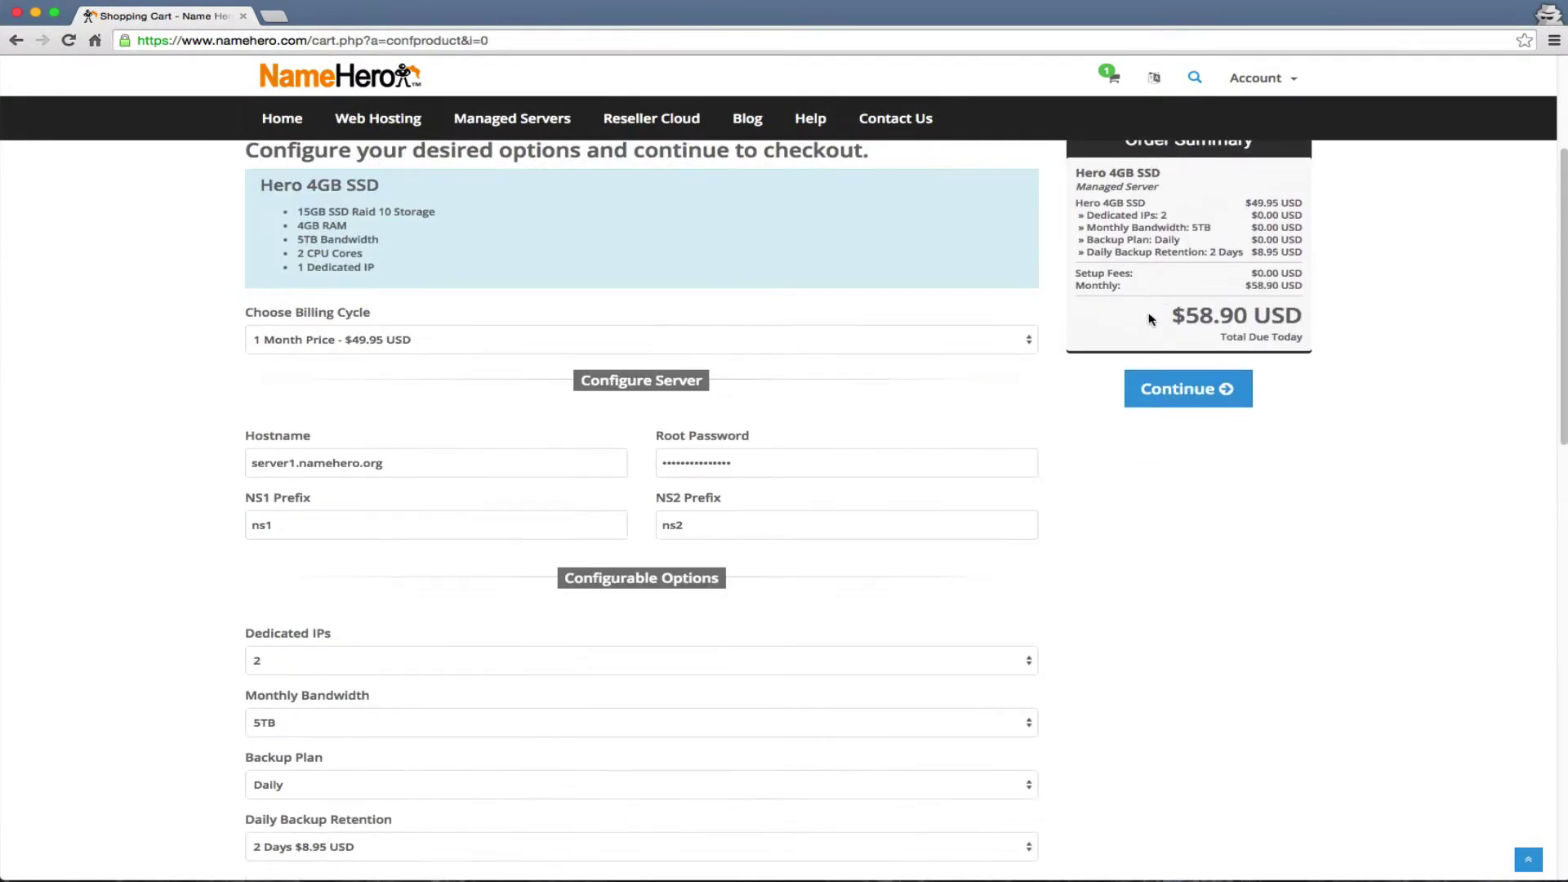
Step: Continue to the cart with this server configuration and focus the promo code field
click(1160, 391)
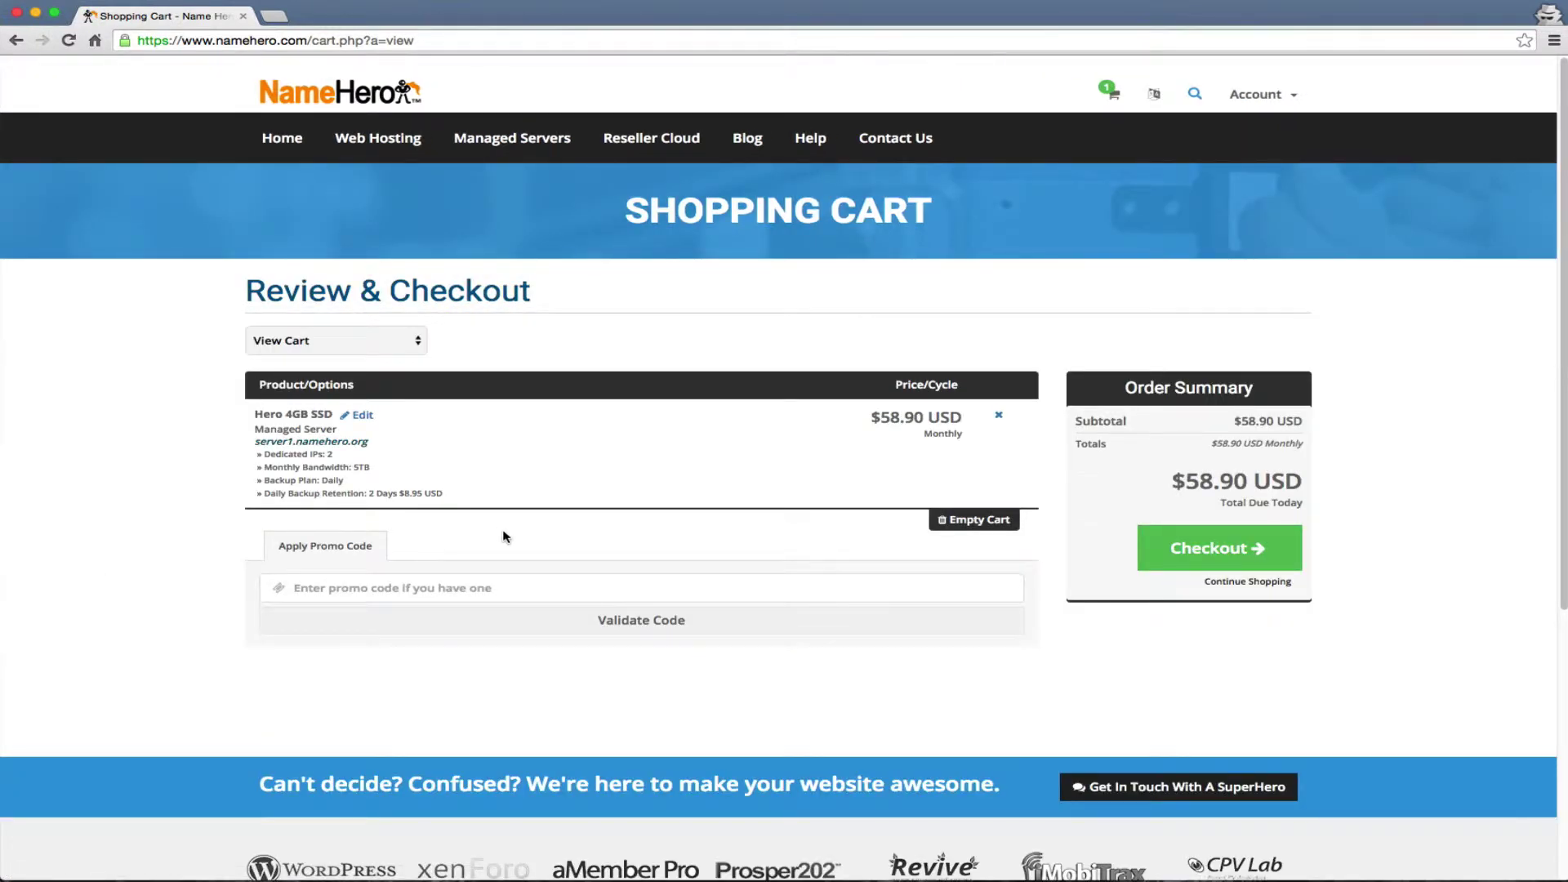
click(360, 586)
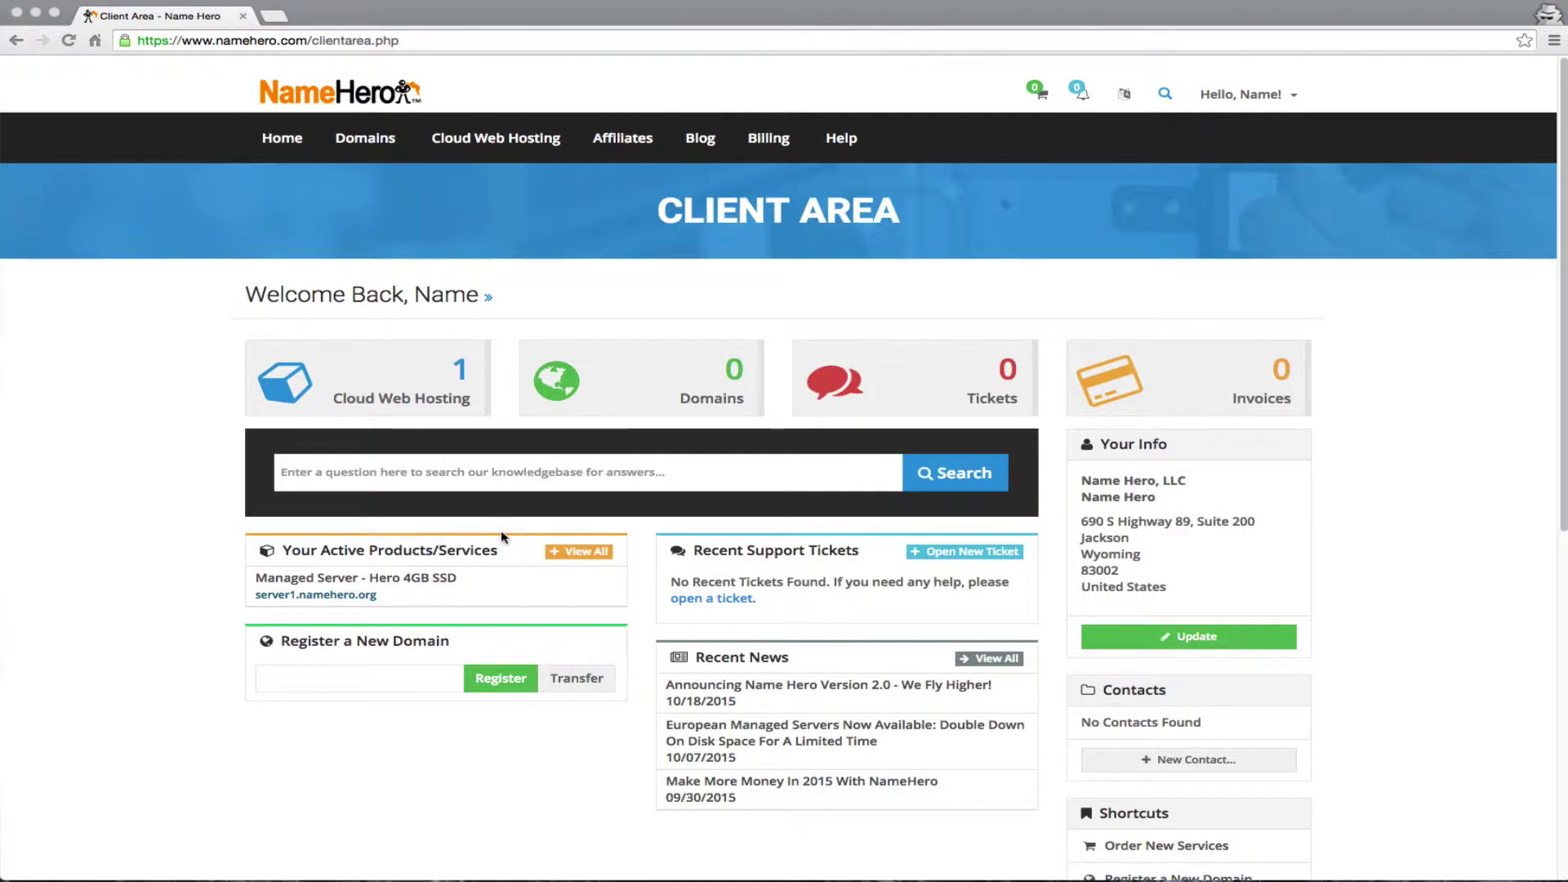
click(137, 588)
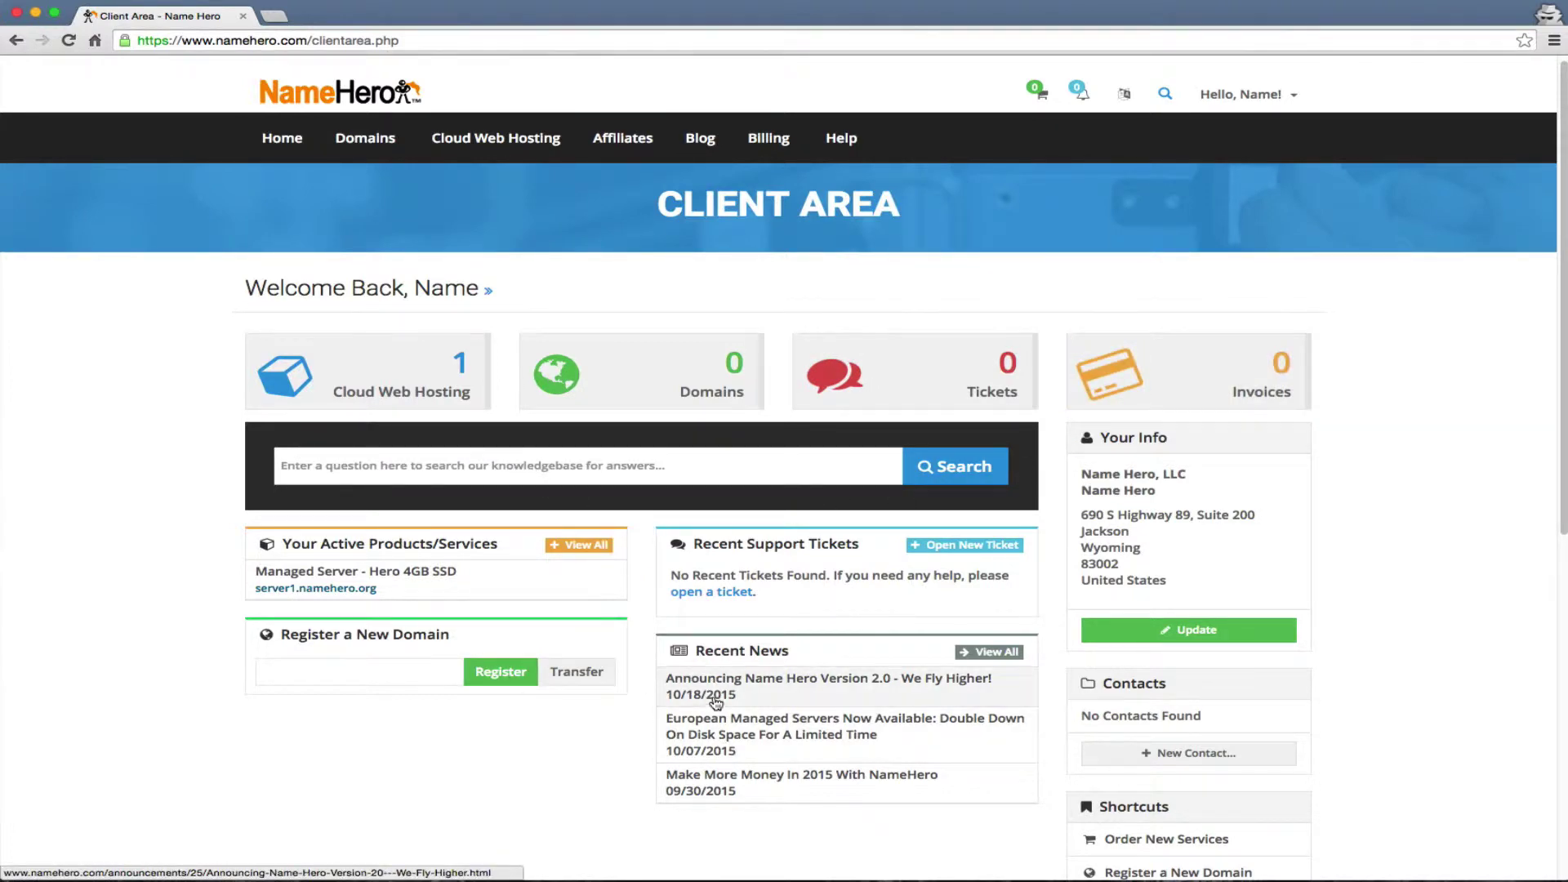
scroll(817, 604, down, 4)
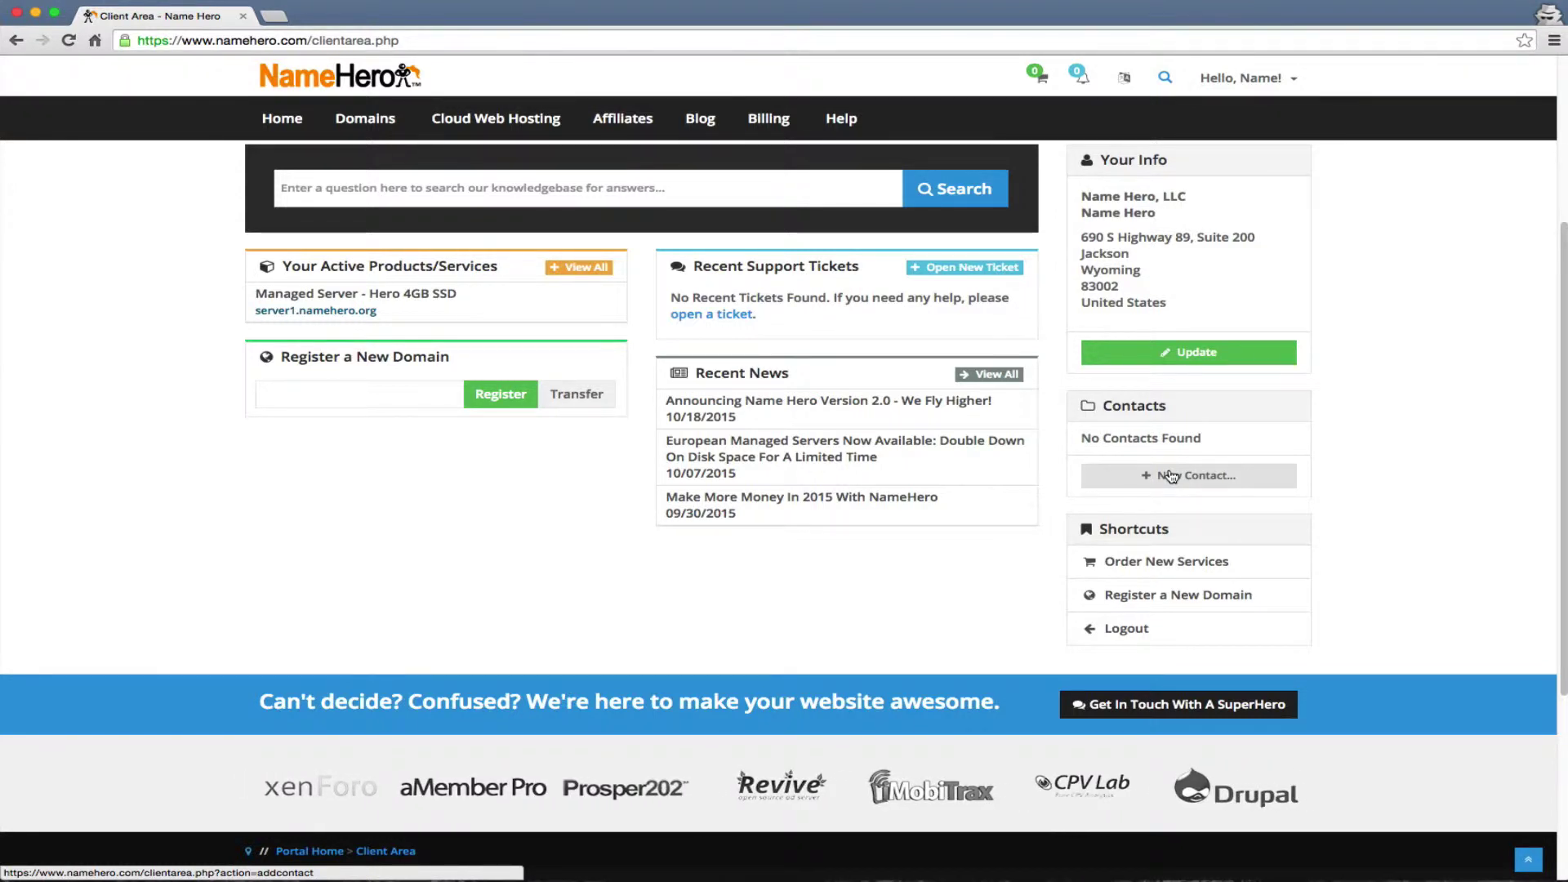
scroll(1144, 539, up, 2)
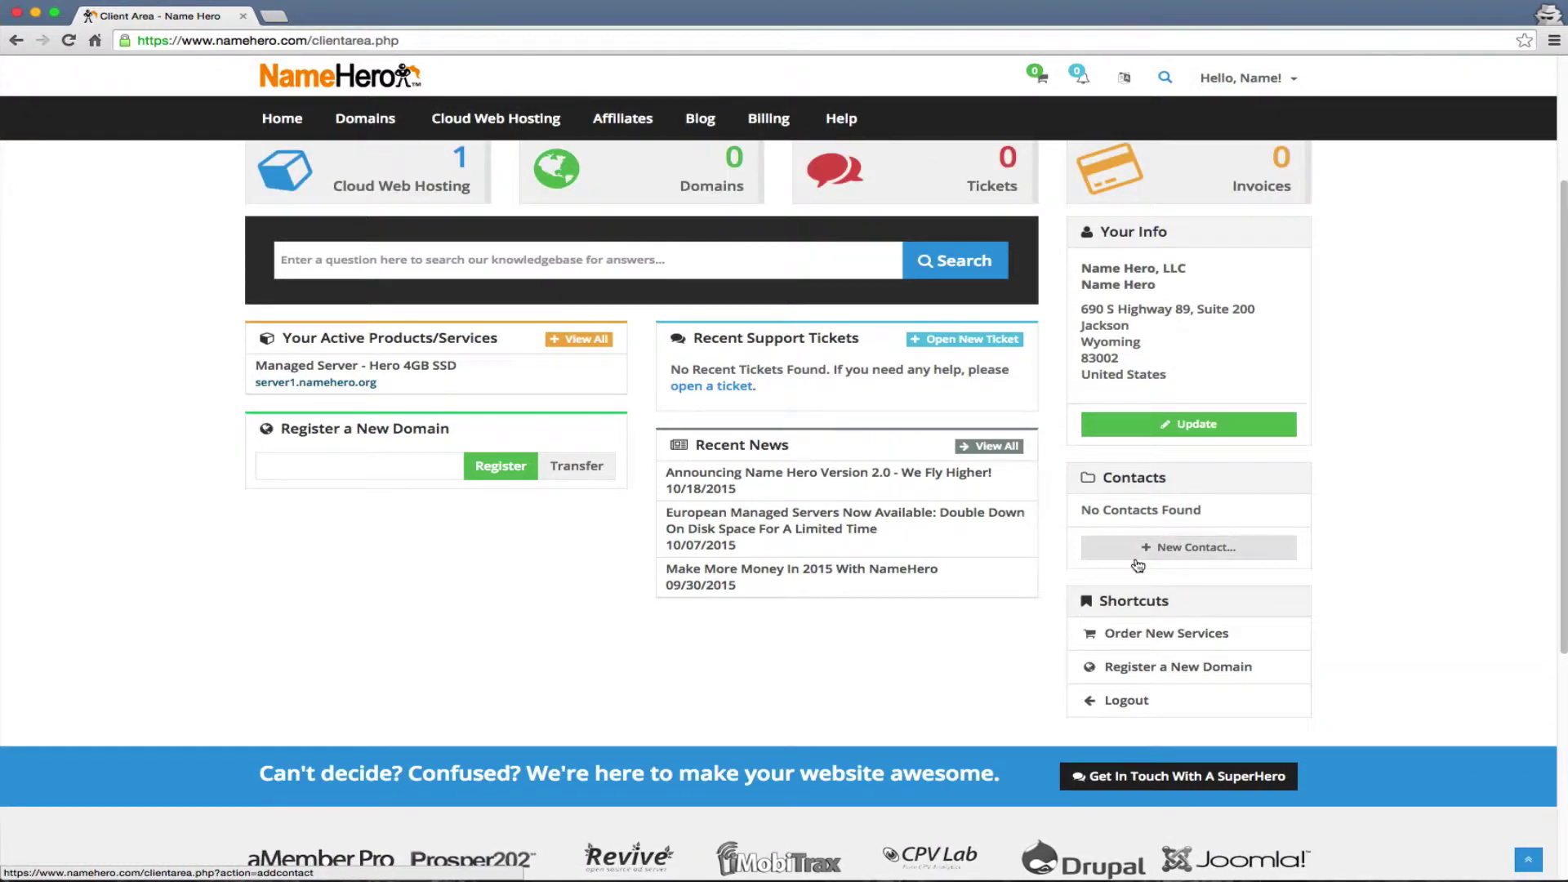
scroll(1119, 580, up, 3)
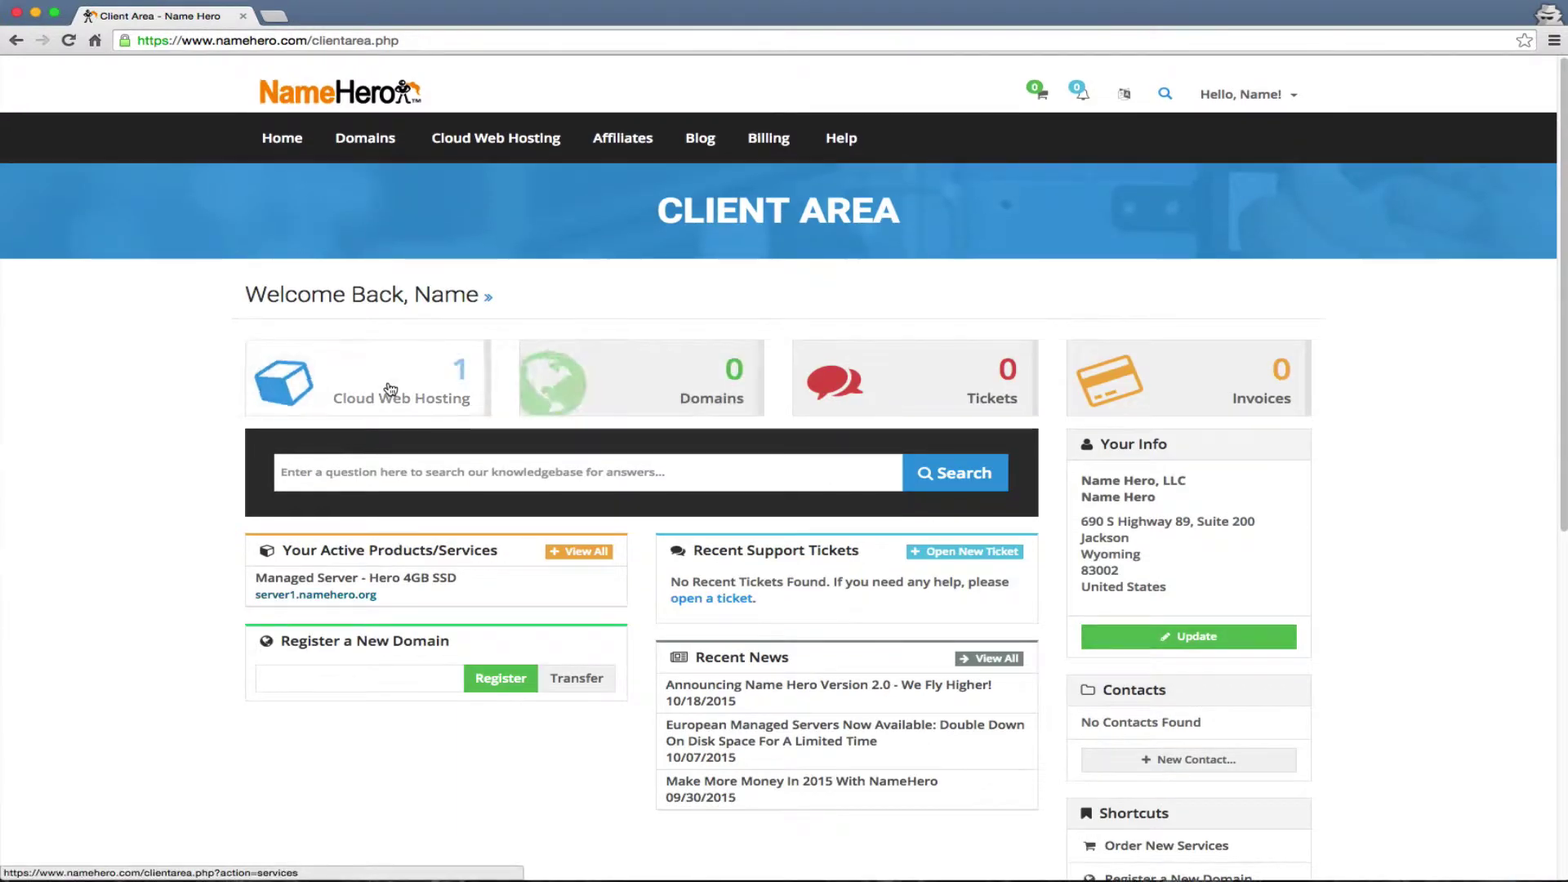
Step: Open the Hero 4GB SSD product page from My Products & Services
click(392, 391)
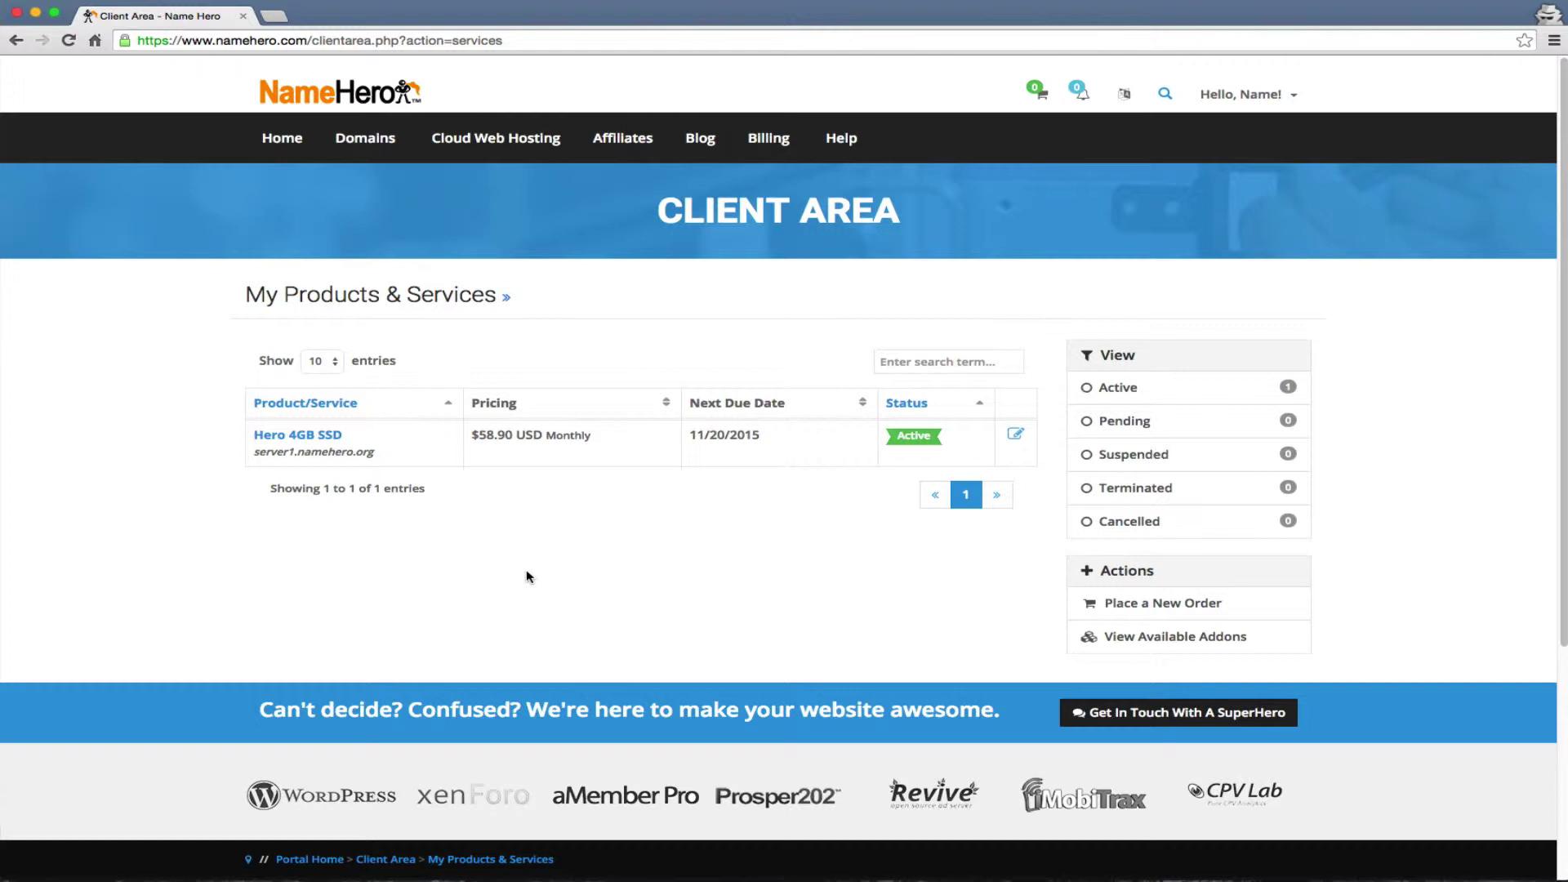
click(281, 441)
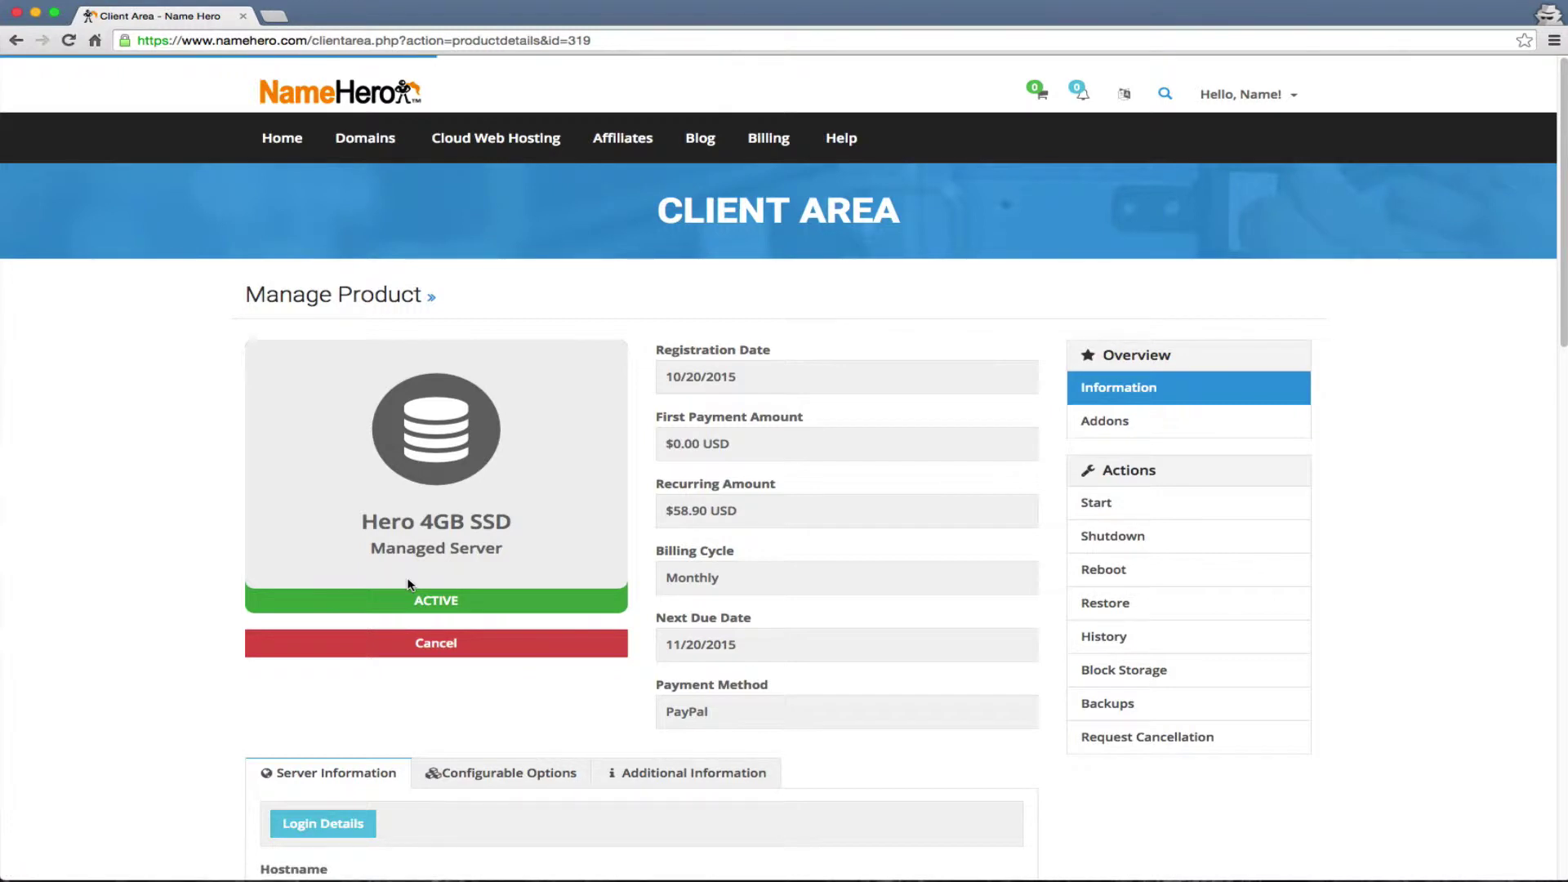
scroll(425, 580, down, 3)
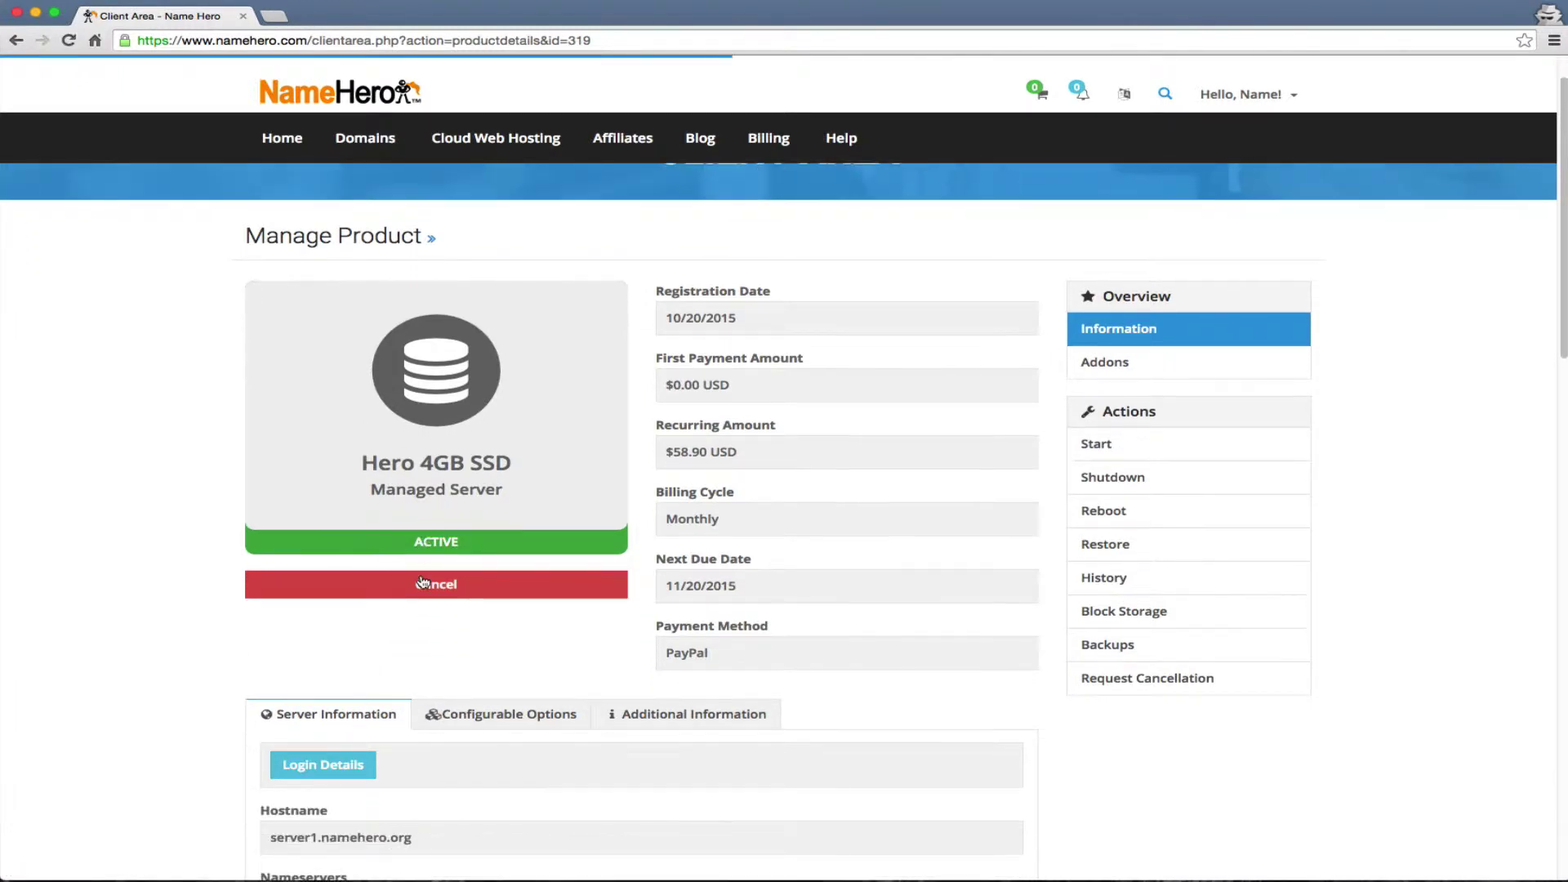
scroll(466, 592, down, 1)
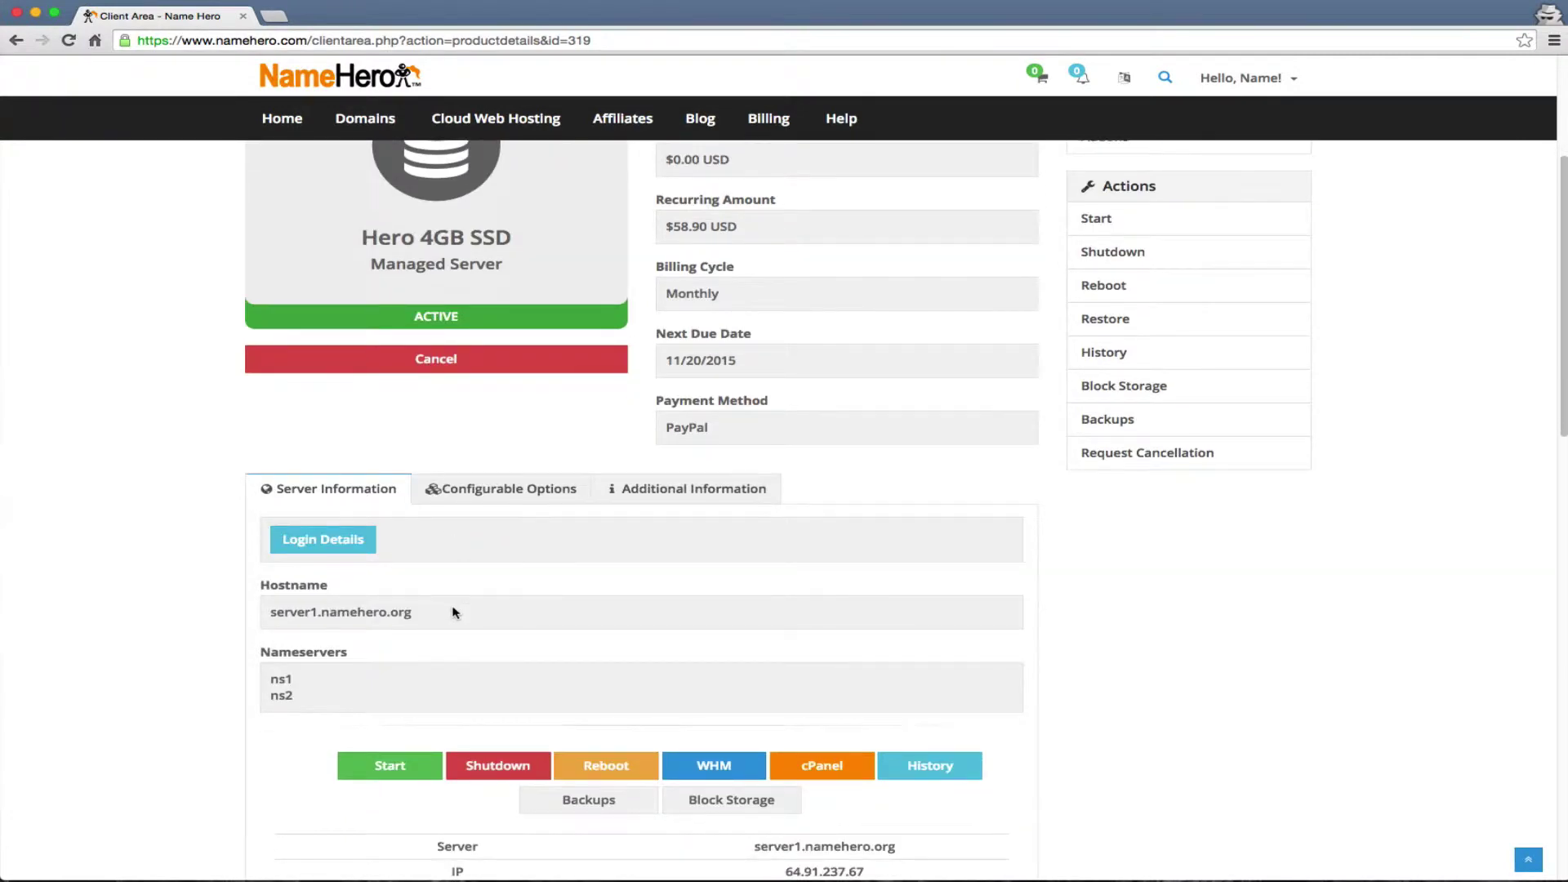
scroll(392, 559, down, 4)
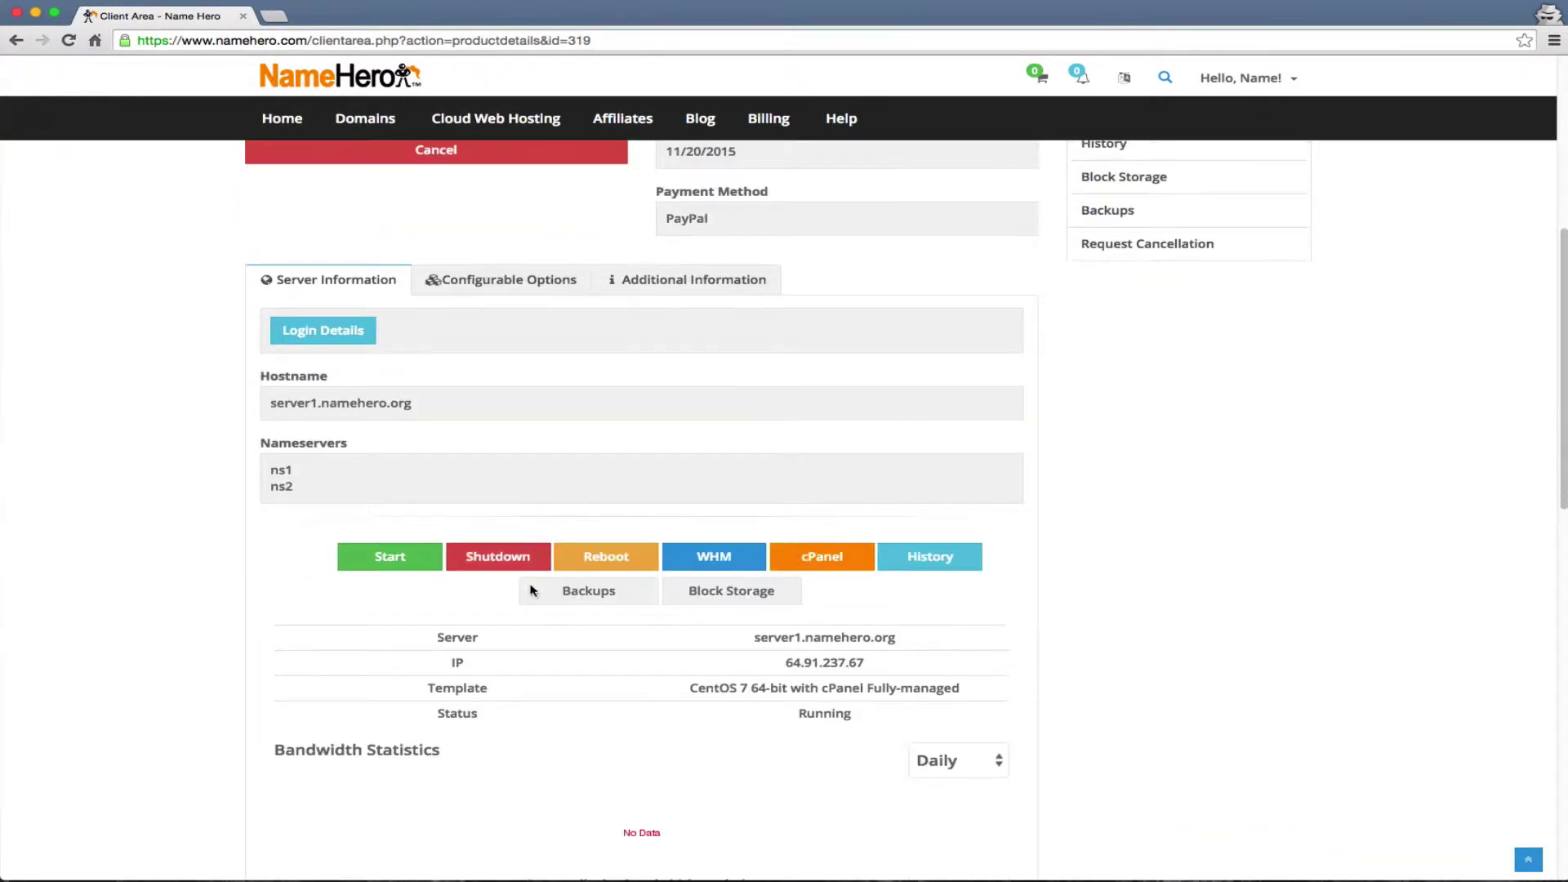
Step: Review Server Information and Server Load: CentOS 7 64-bit, 7.29/12.72GB disk used
click(413, 570)
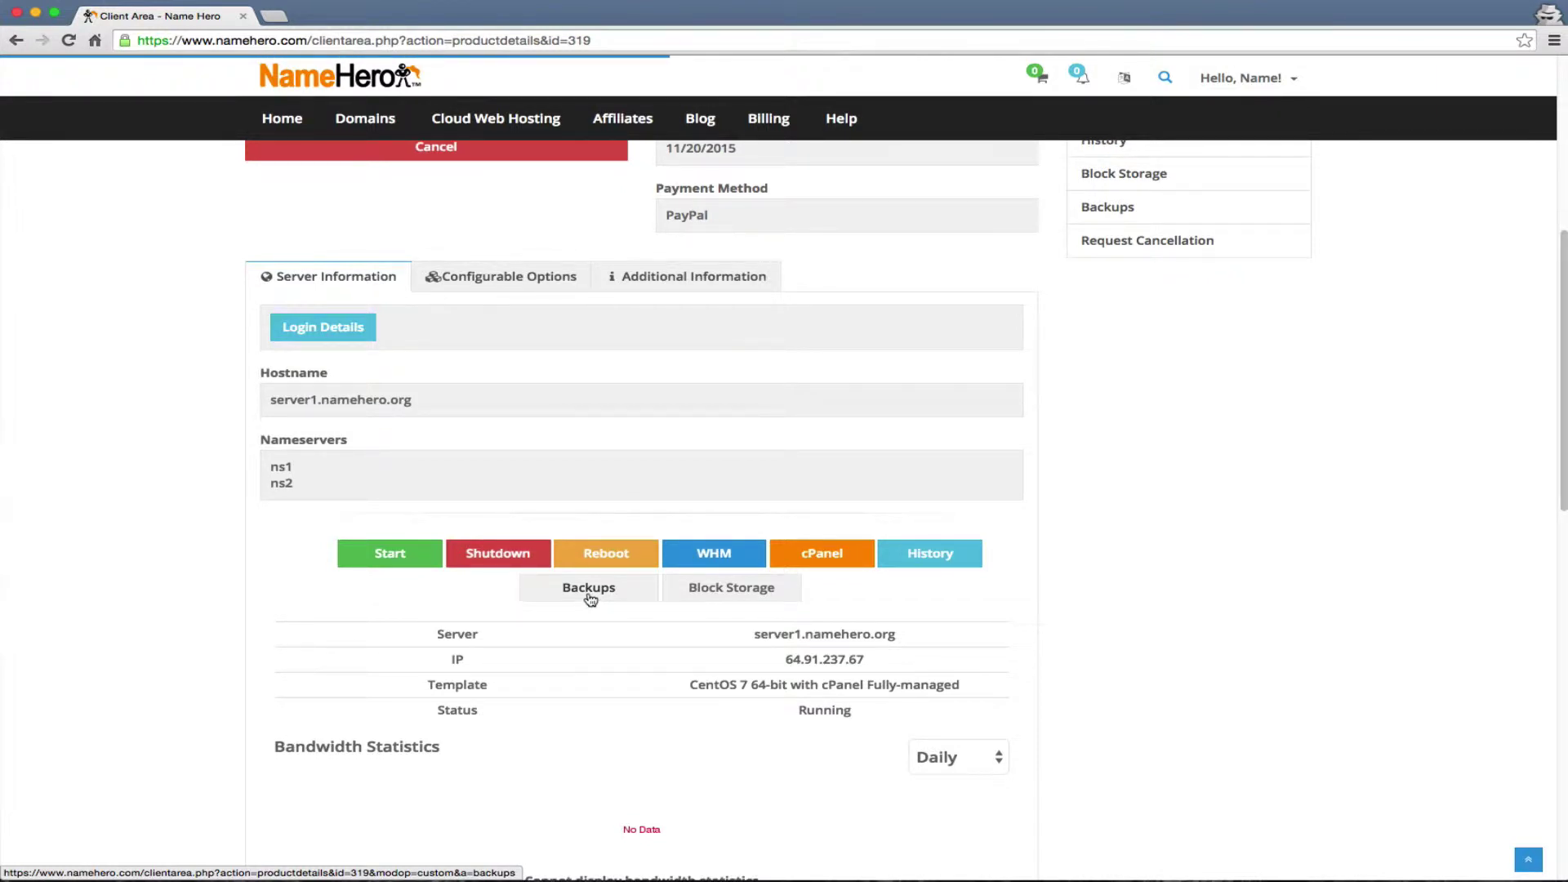
scroll(586, 616, down, 5)
scroll(580, 632, down, 2)
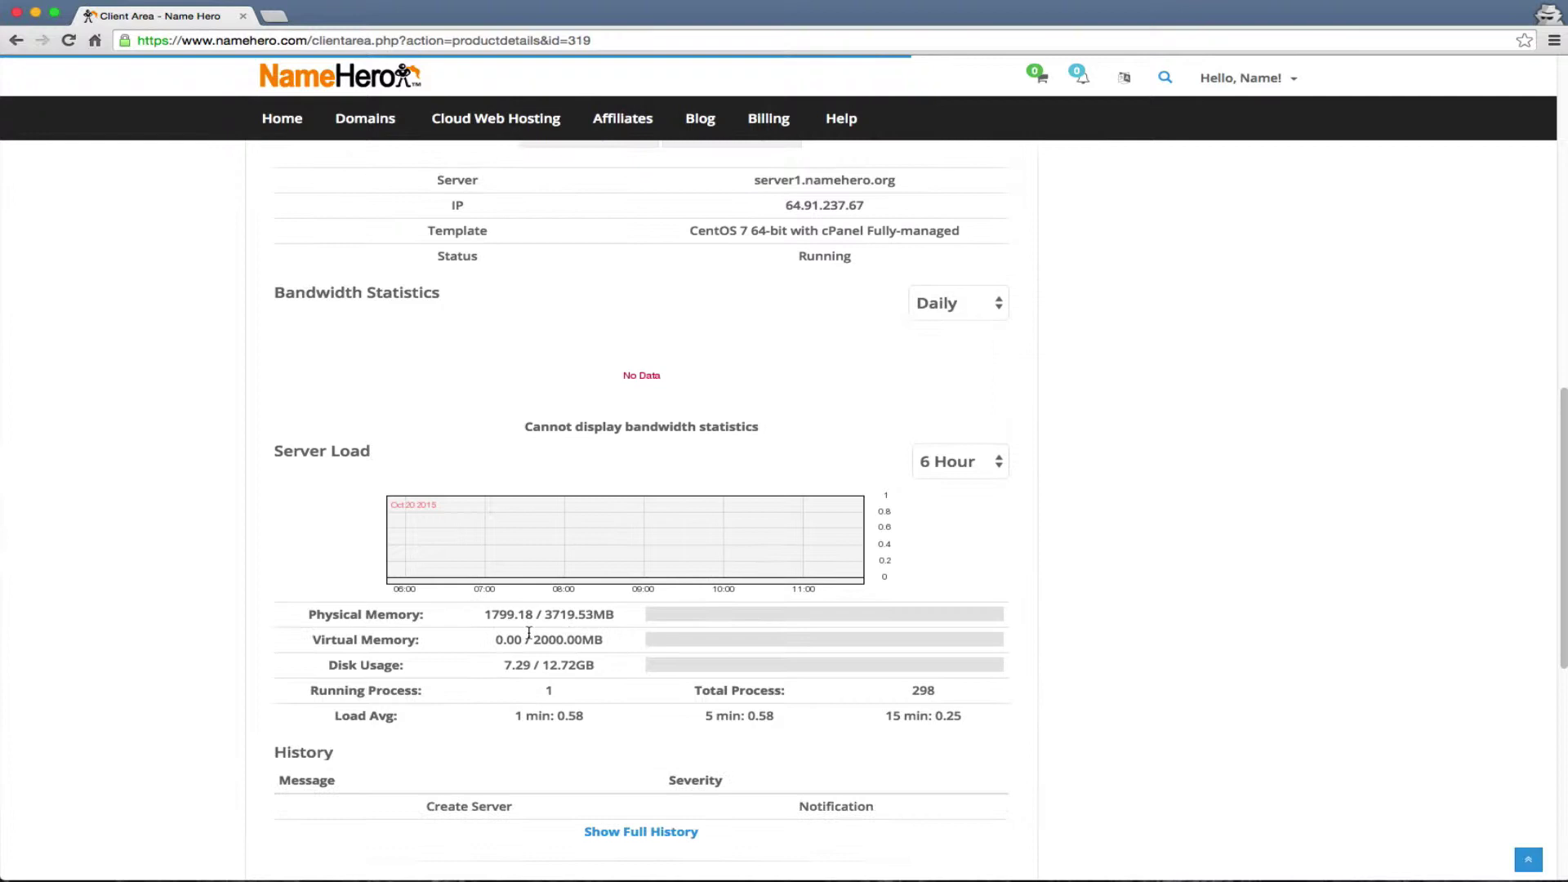
scroll(587, 645, down, 5)
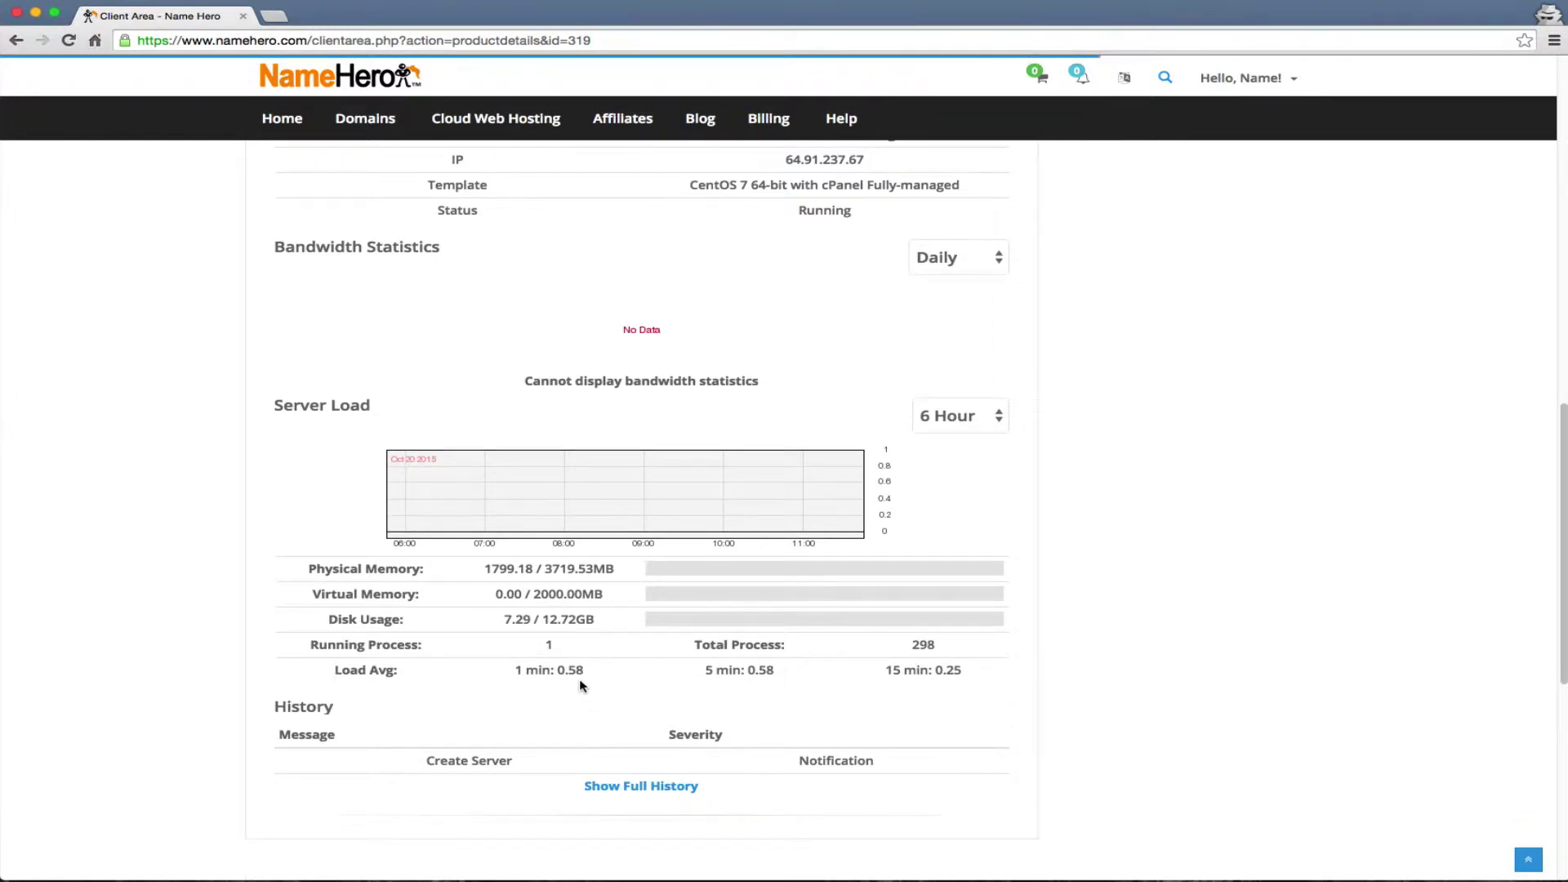
scroll(531, 539, up, 3)
scroll(525, 522, up, 2)
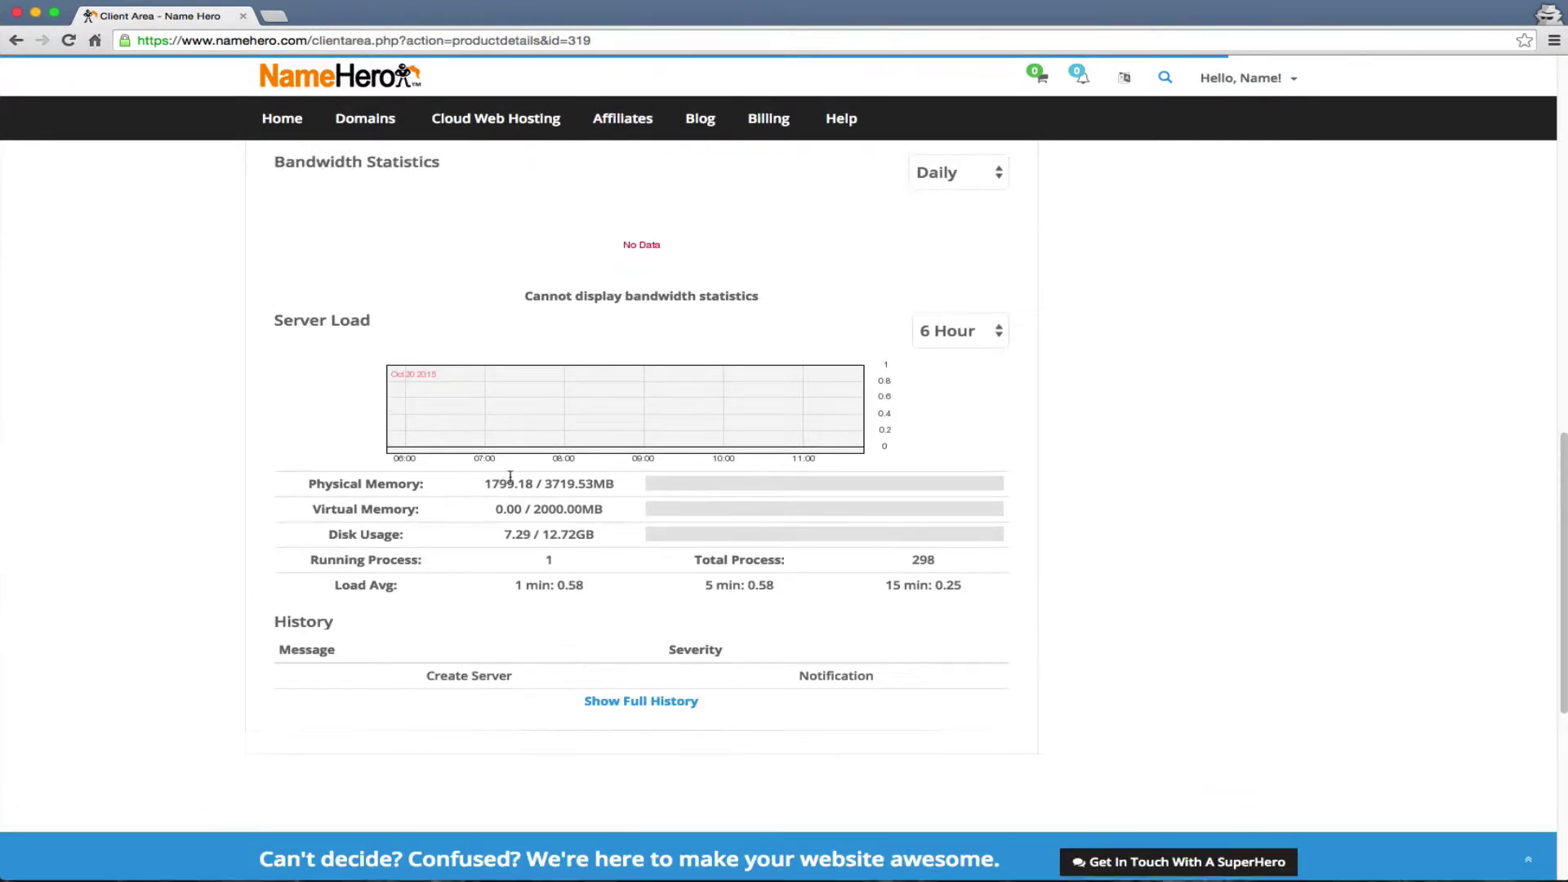
scroll(574, 462, up, 1)
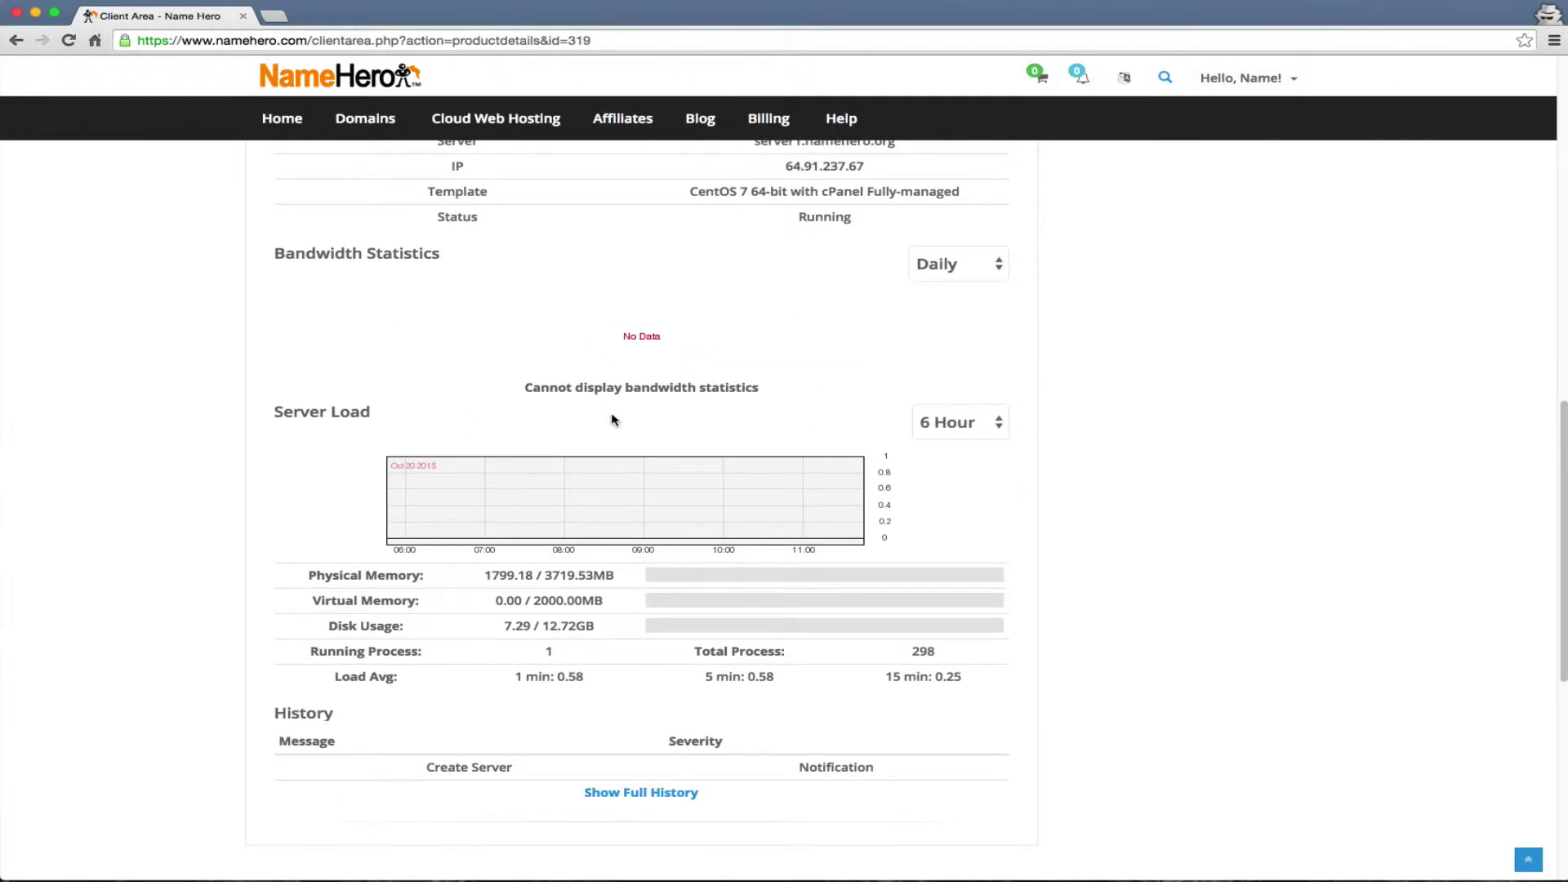
scroll(588, 501, up, 10)
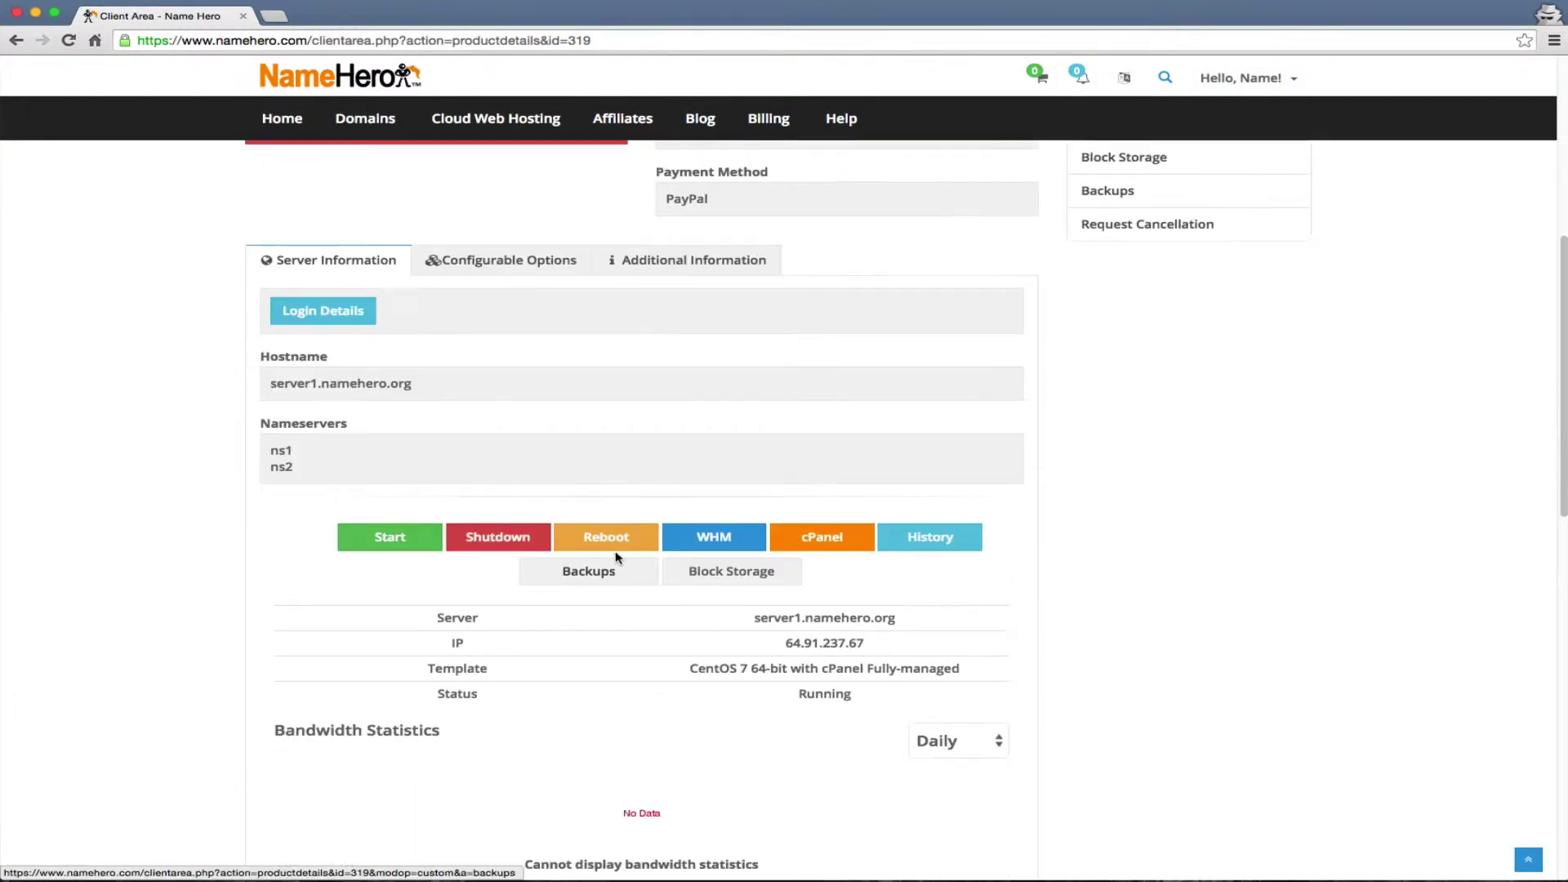
scroll(616, 557, up, 2)
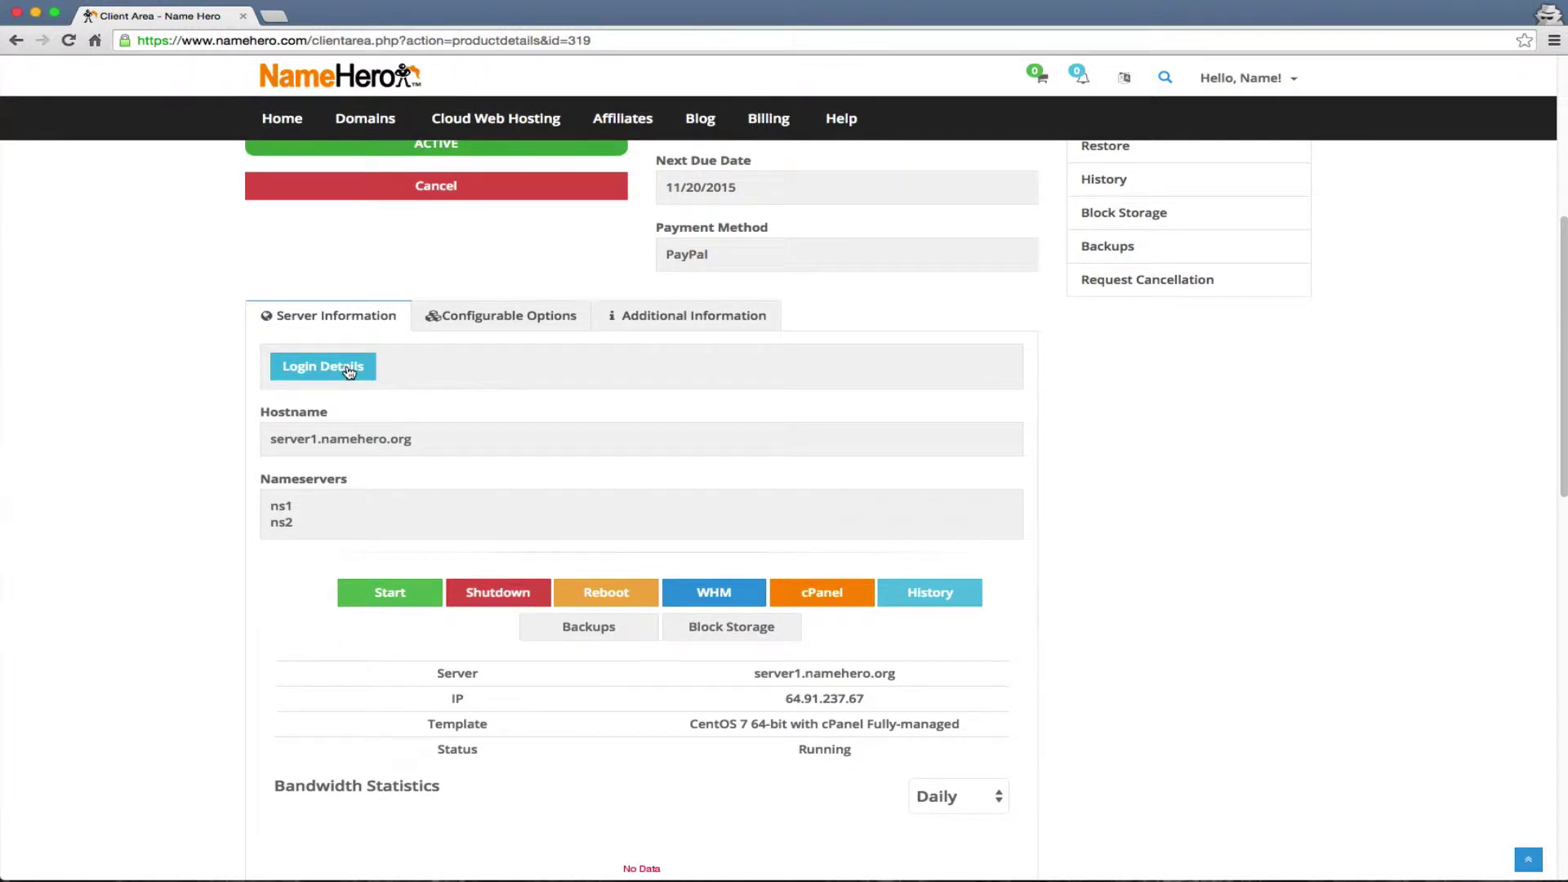
Step: Show the server's login details and copy the password
click(349, 372)
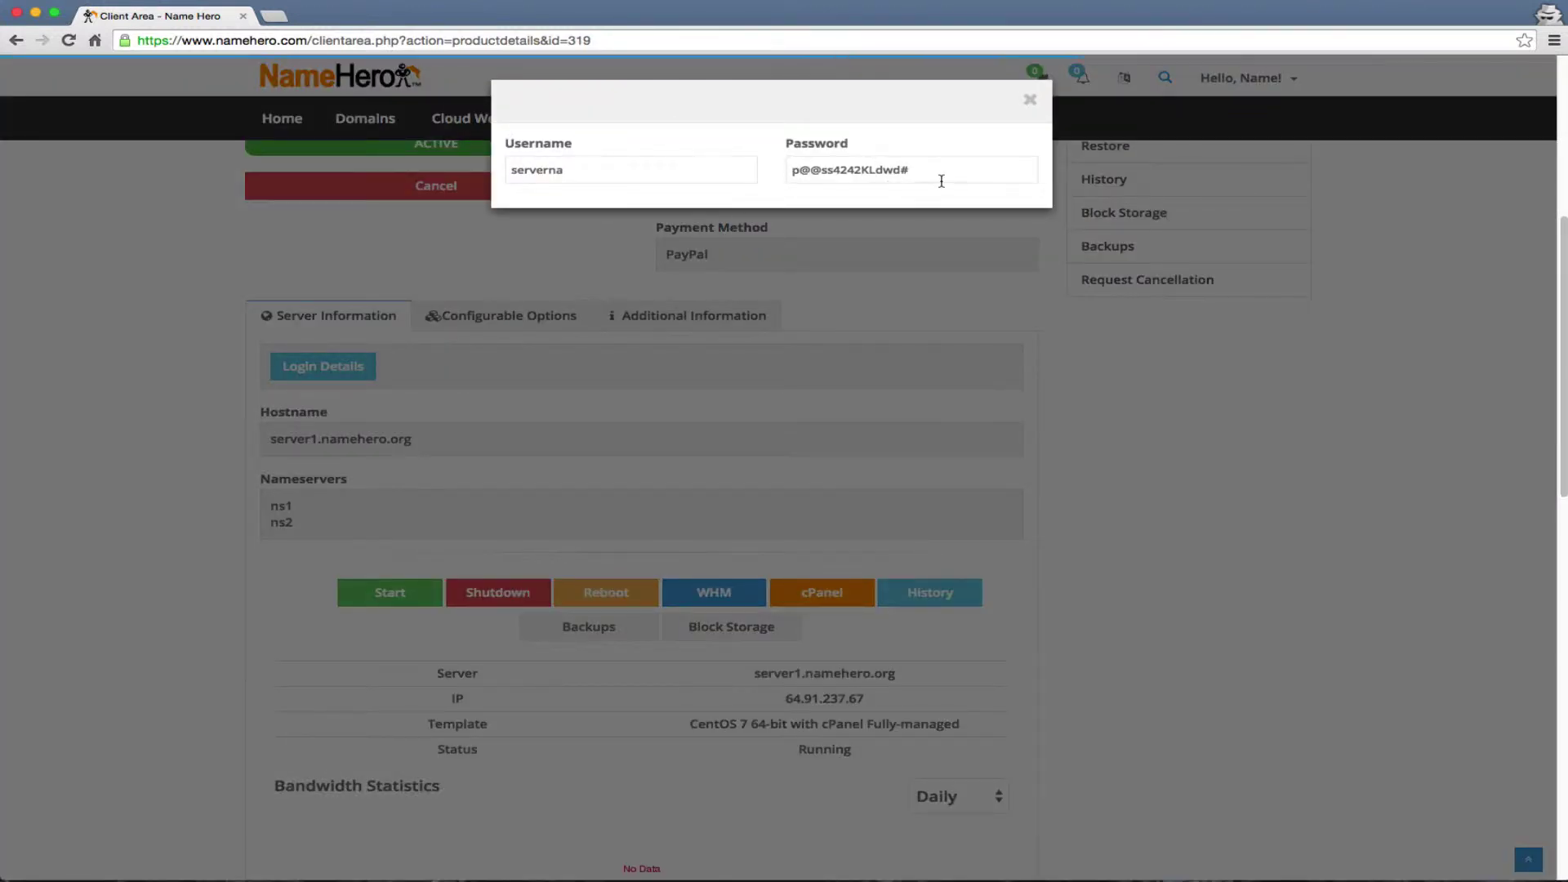
drag(942, 181, 789, 170)
right_click(793, 167)
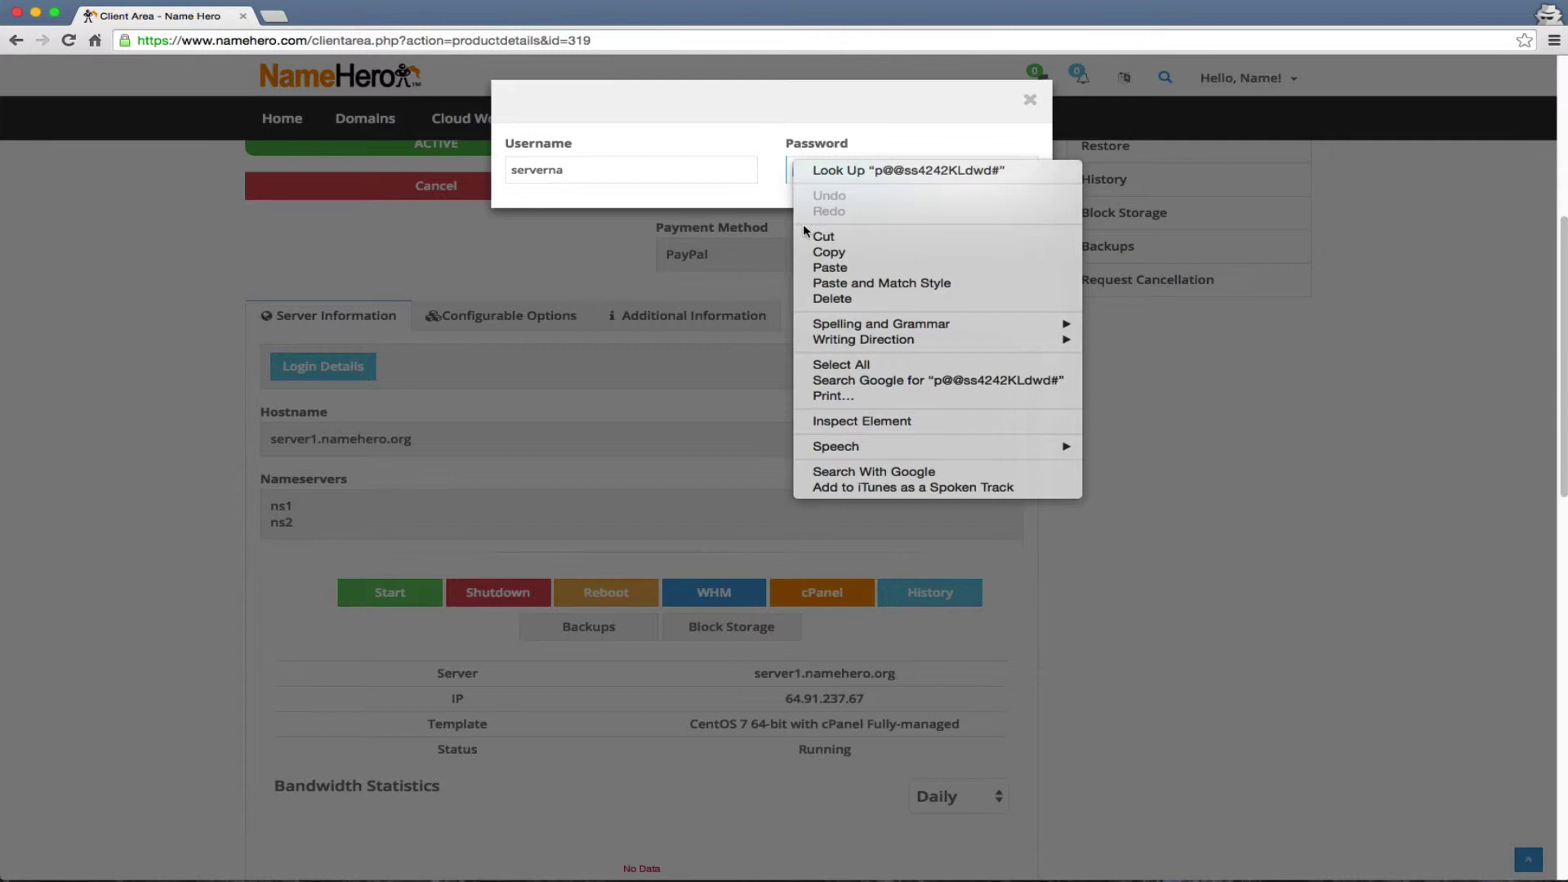
click(818, 250)
right_click(835, 167)
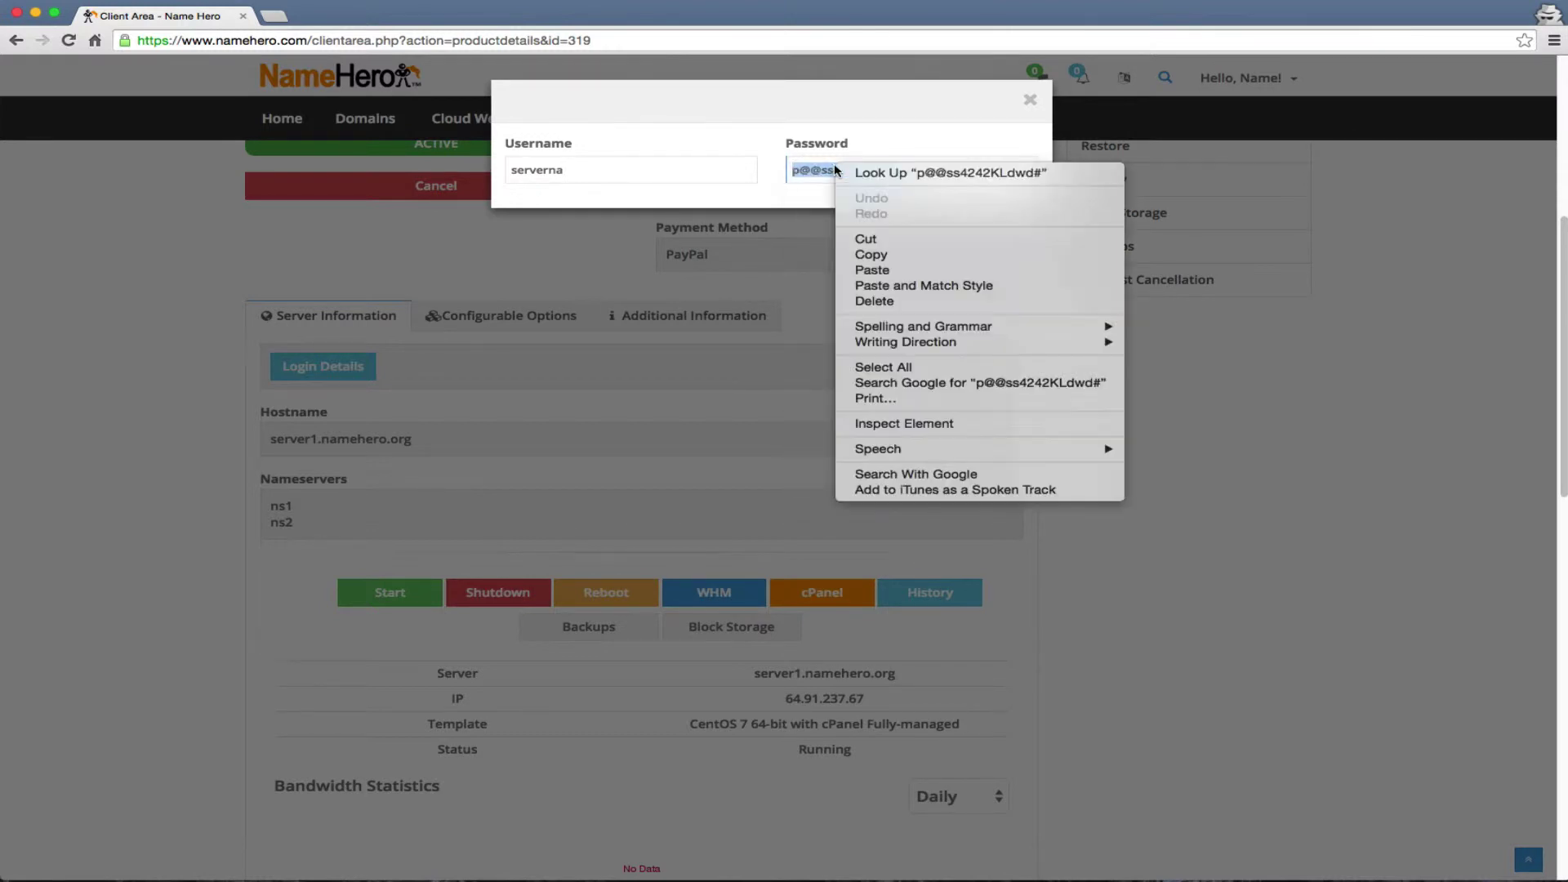
click(858, 252)
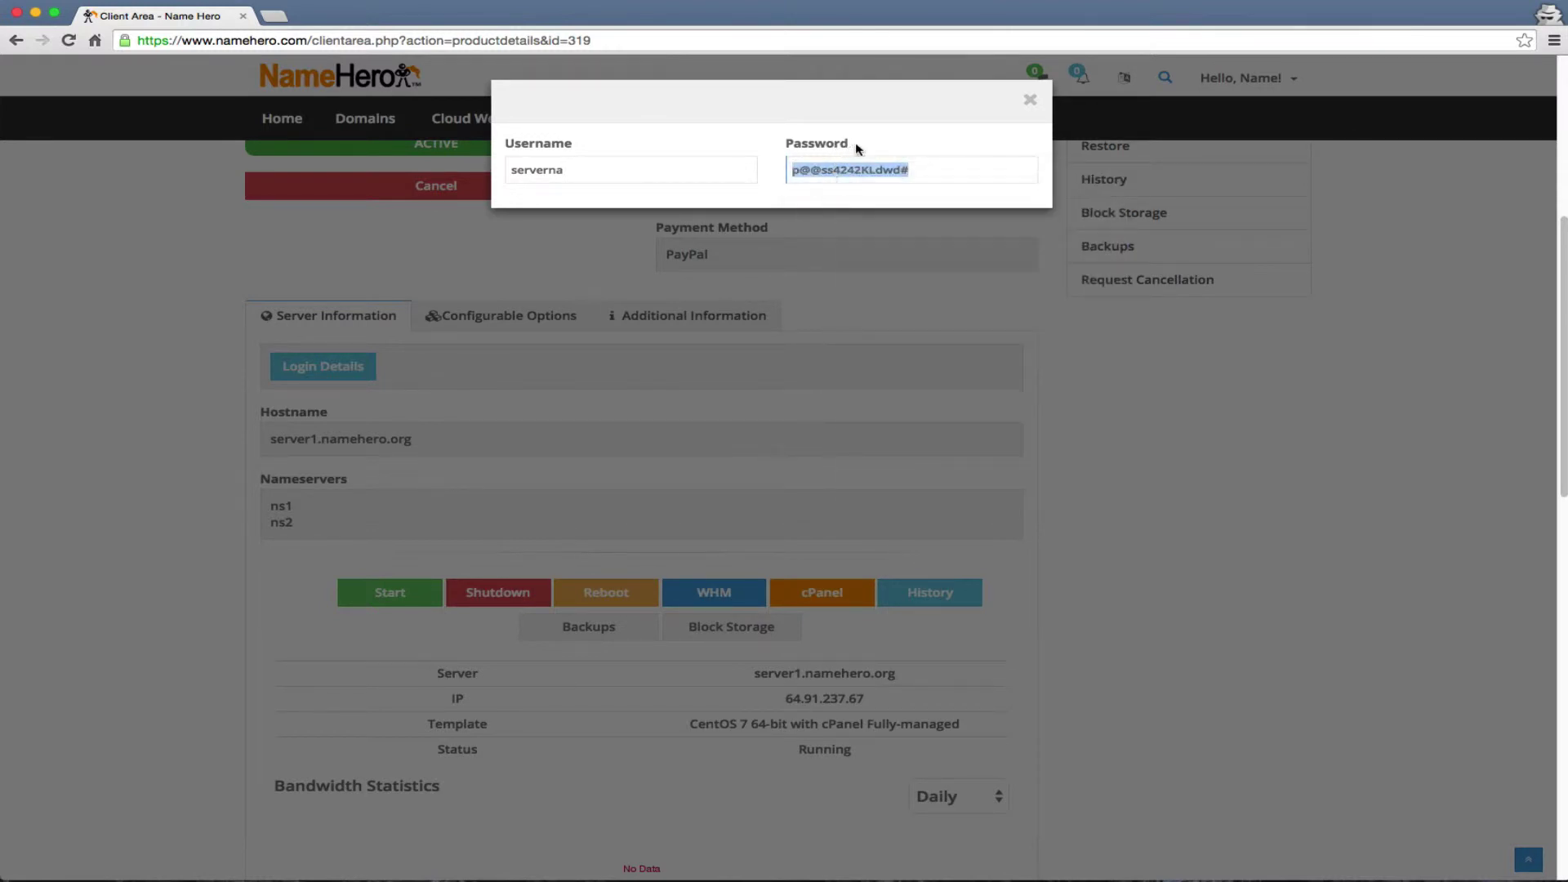
Step: Check the username, reselect the password, and close the login details popup
click(691, 168)
drag(577, 167, 513, 169)
click(575, 167)
click(572, 169)
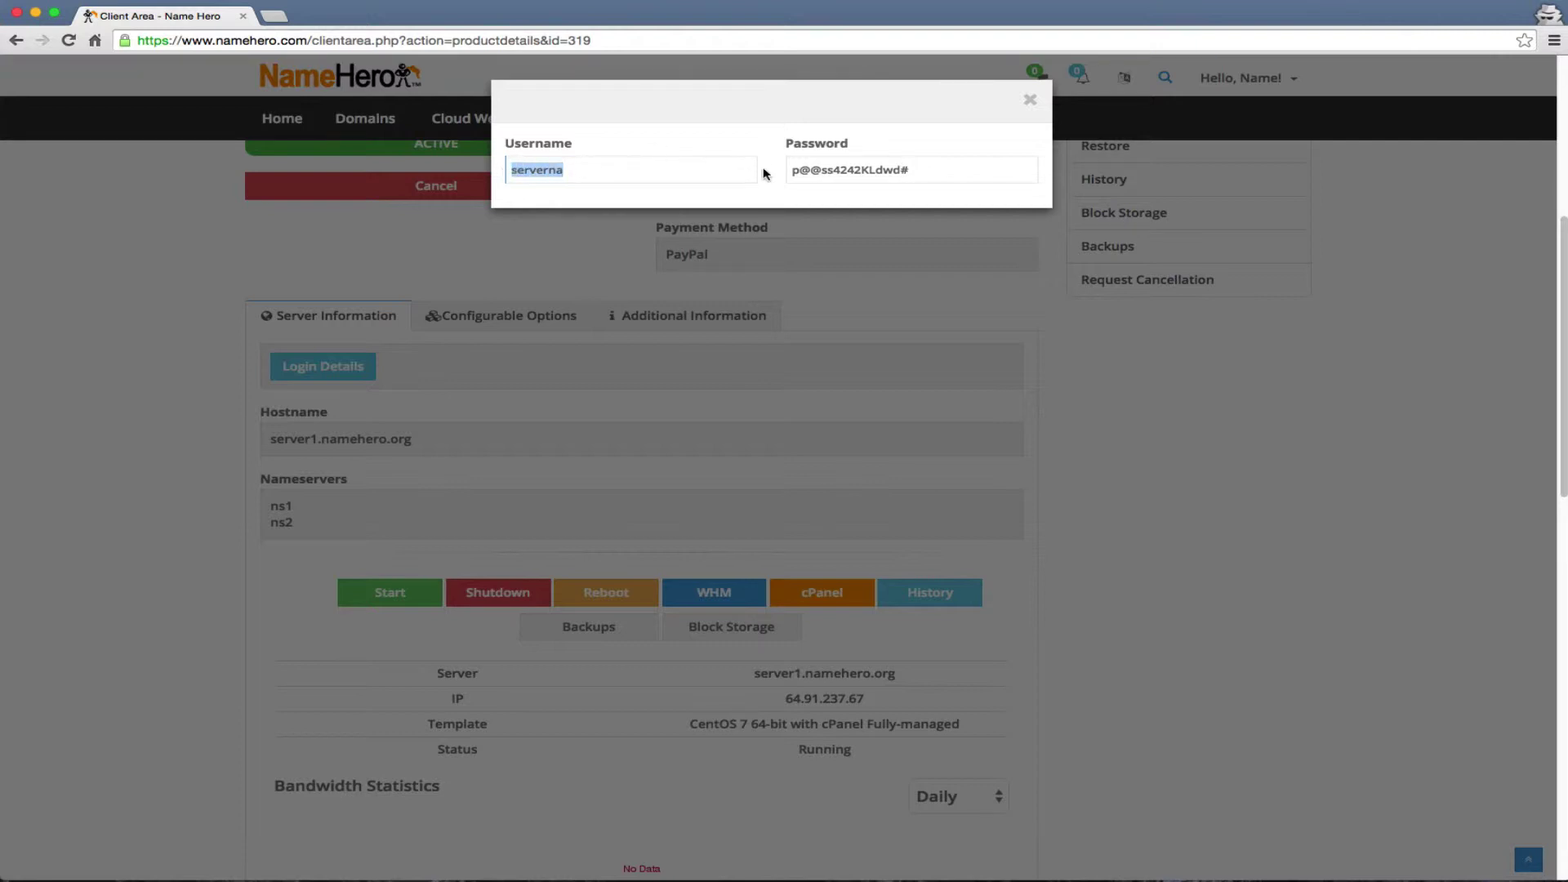
click(794, 167)
drag(794, 167, 928, 168)
click(1030, 99)
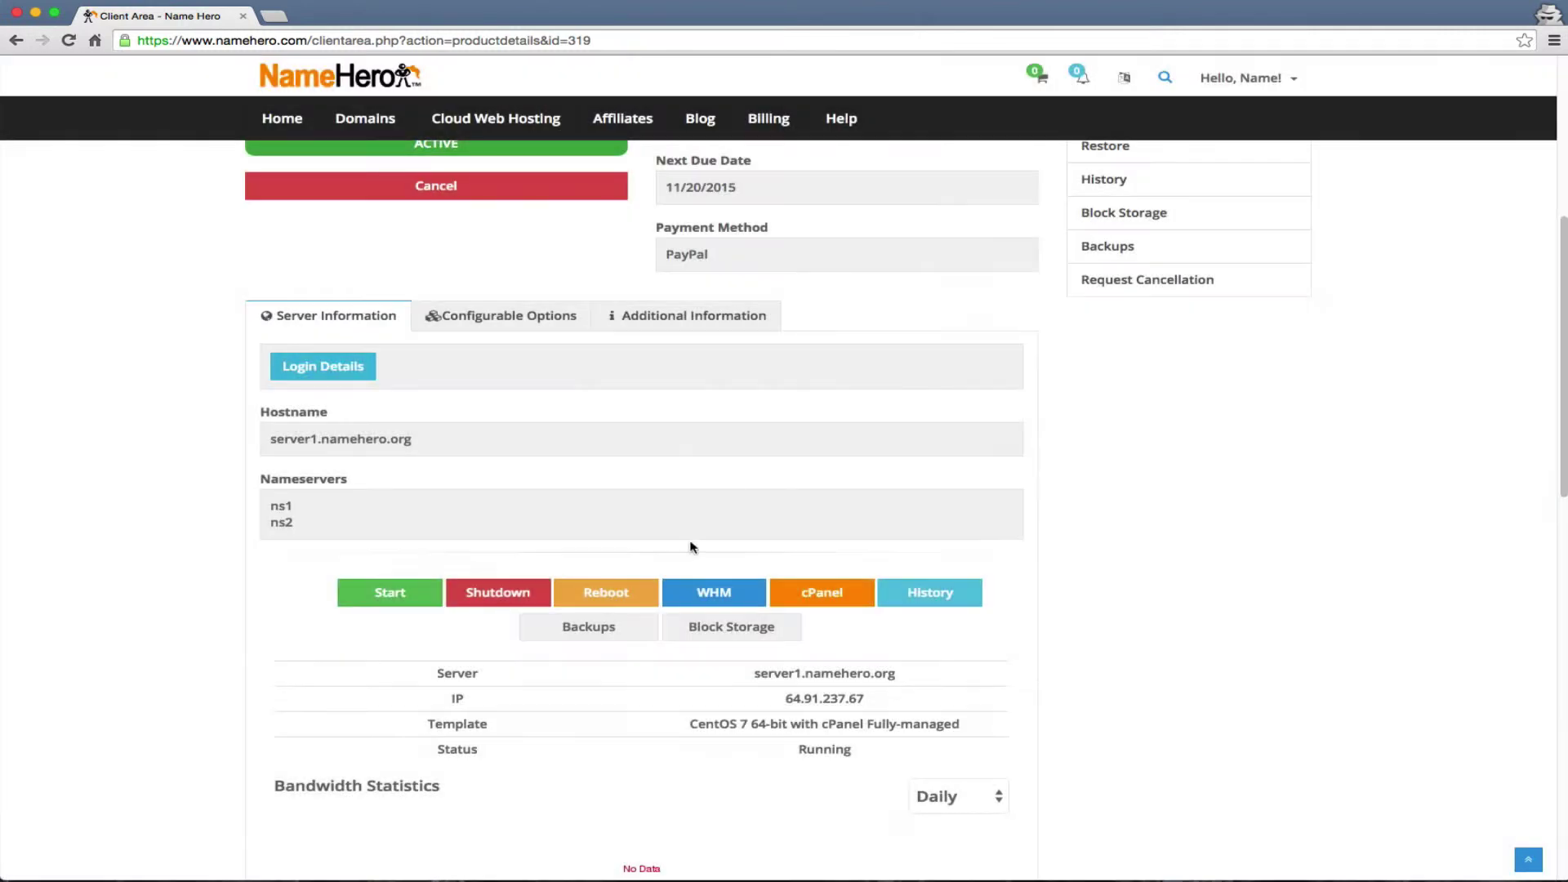
Step: Open WHM for 64.91.237.67 in a new tab and proceed past the certificate warning
click(704, 599)
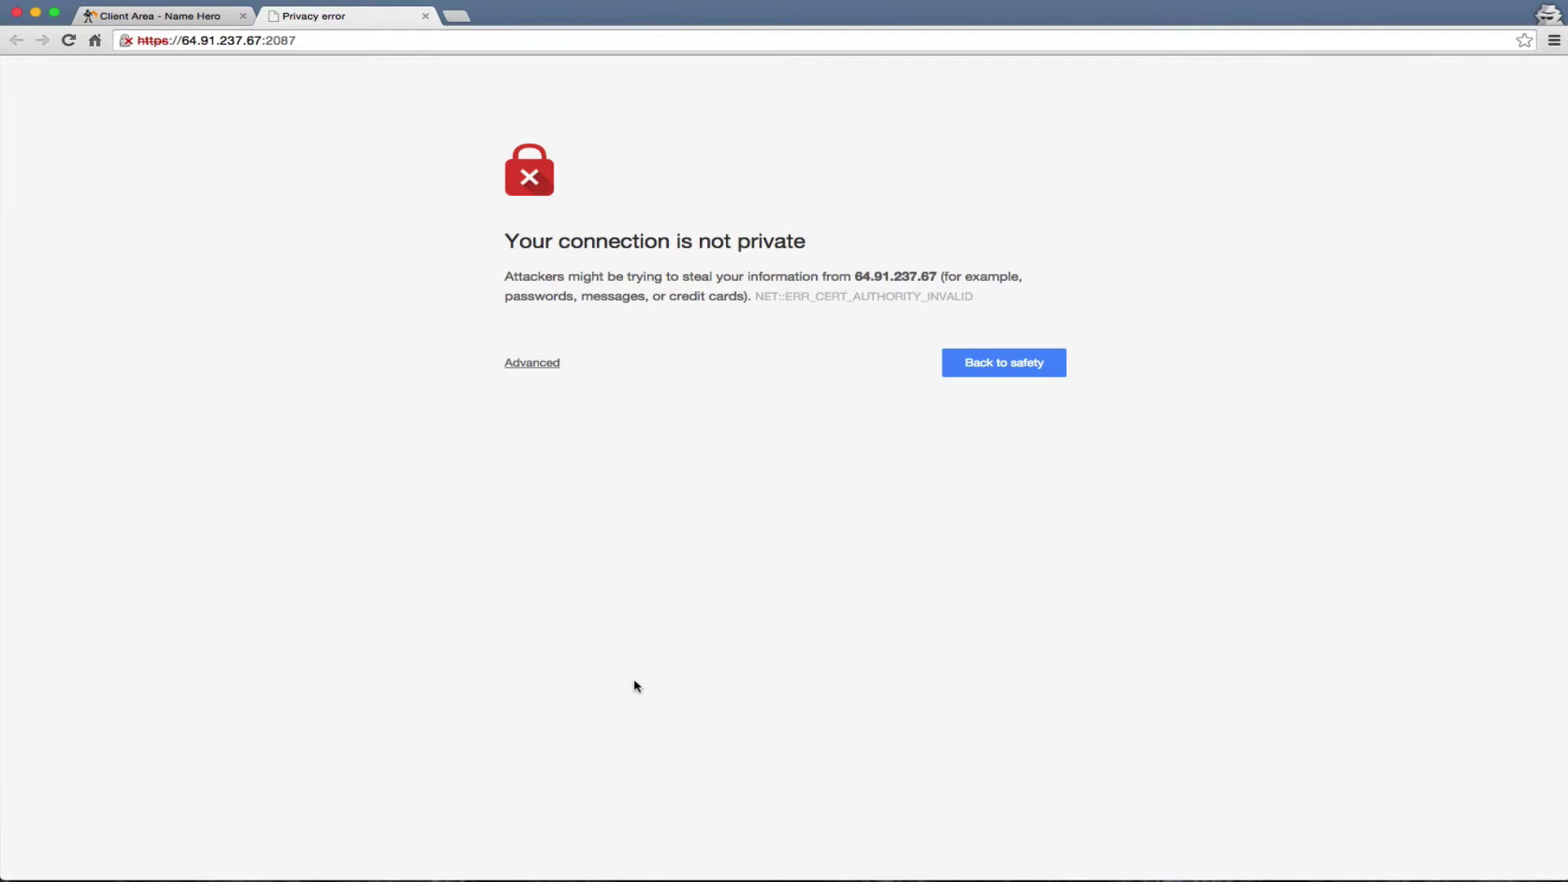
click(518, 364)
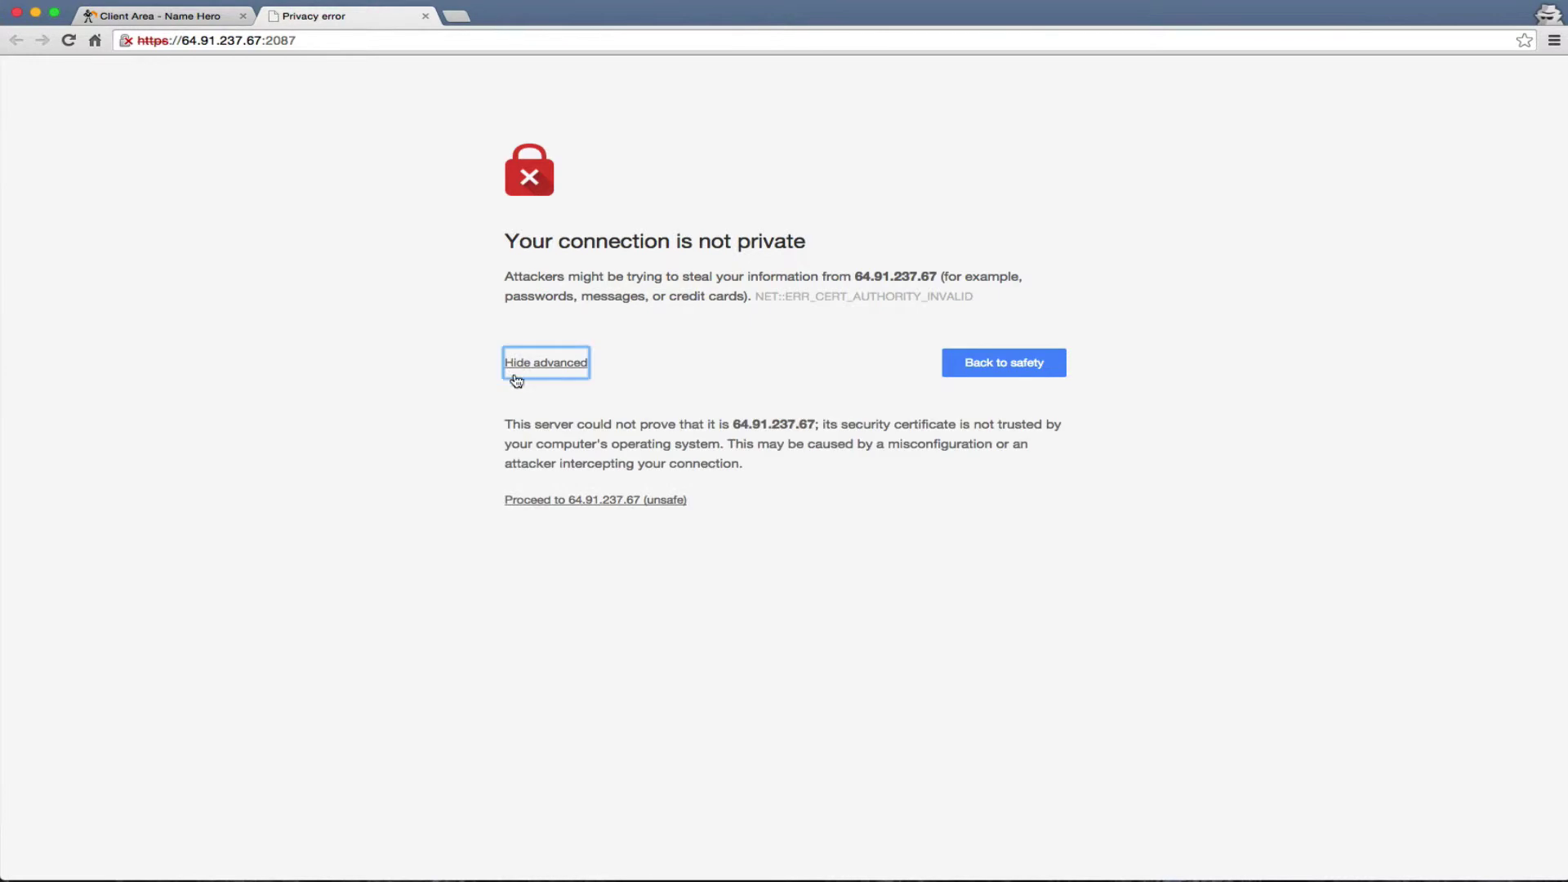
click(542, 501)
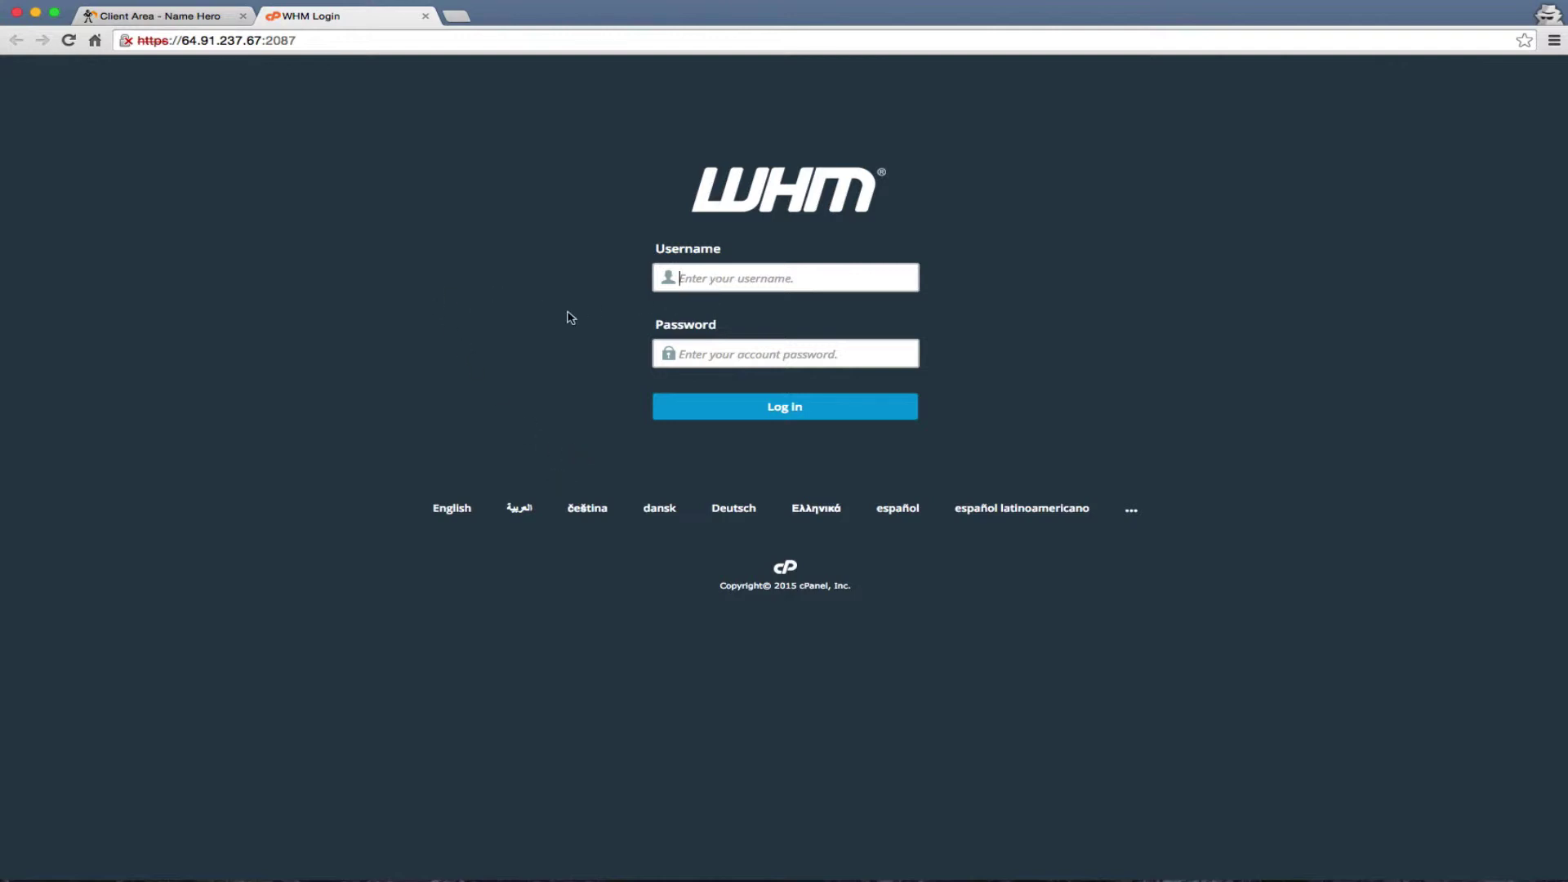
Step: Log into WHM as root with the pasted account password
text(root)
click(668, 360)
key(super+v)
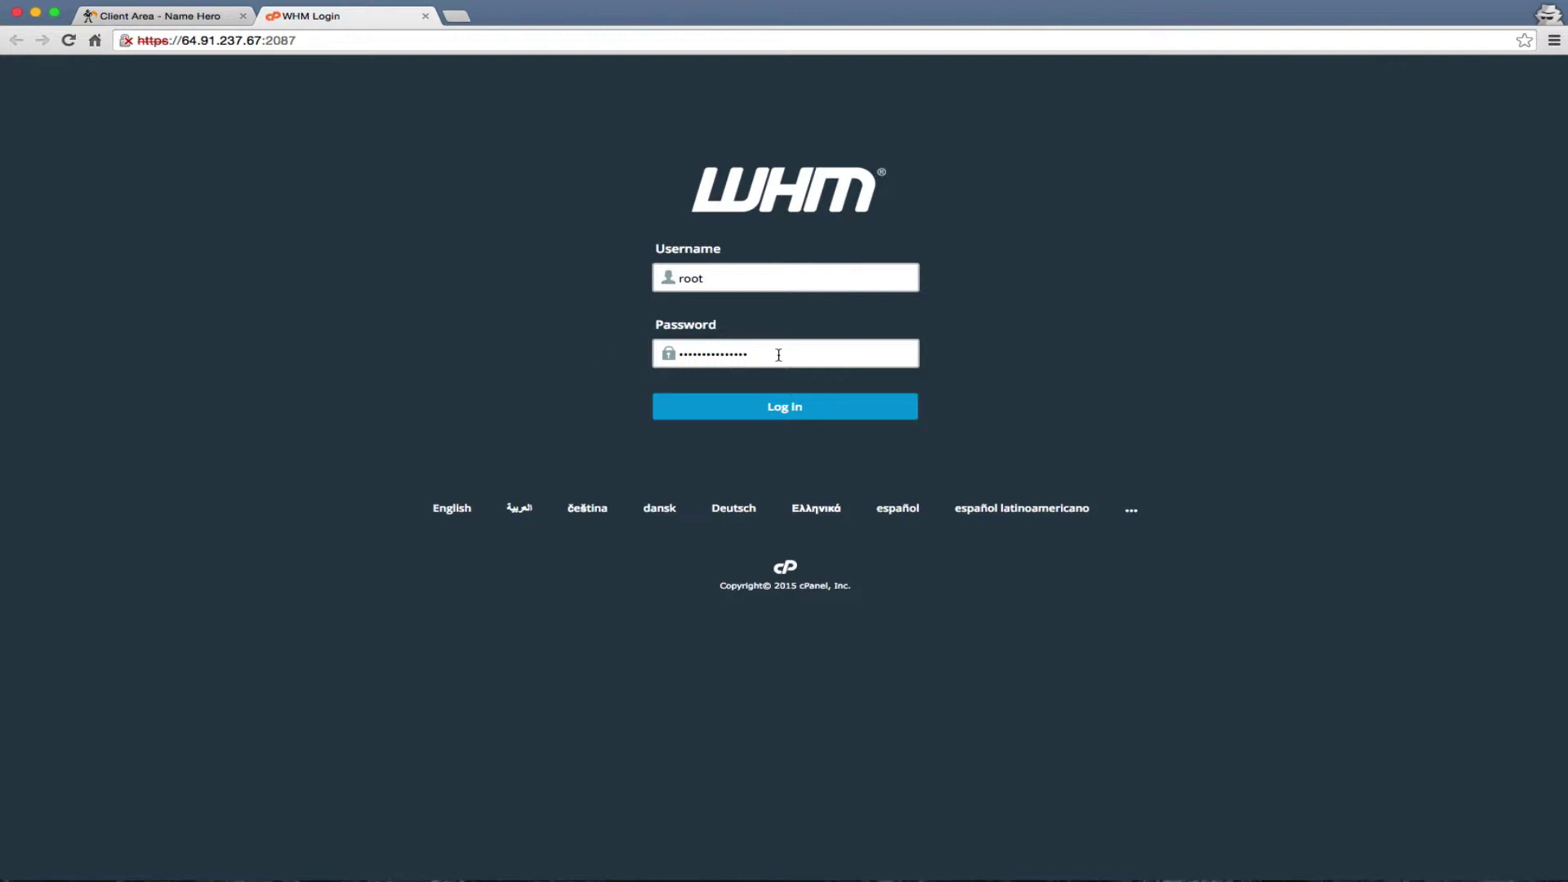
drag(711, 279, 678, 279)
click(616, 305)
drag(782, 357, 529, 336)
click(618, 383)
click(763, 412)
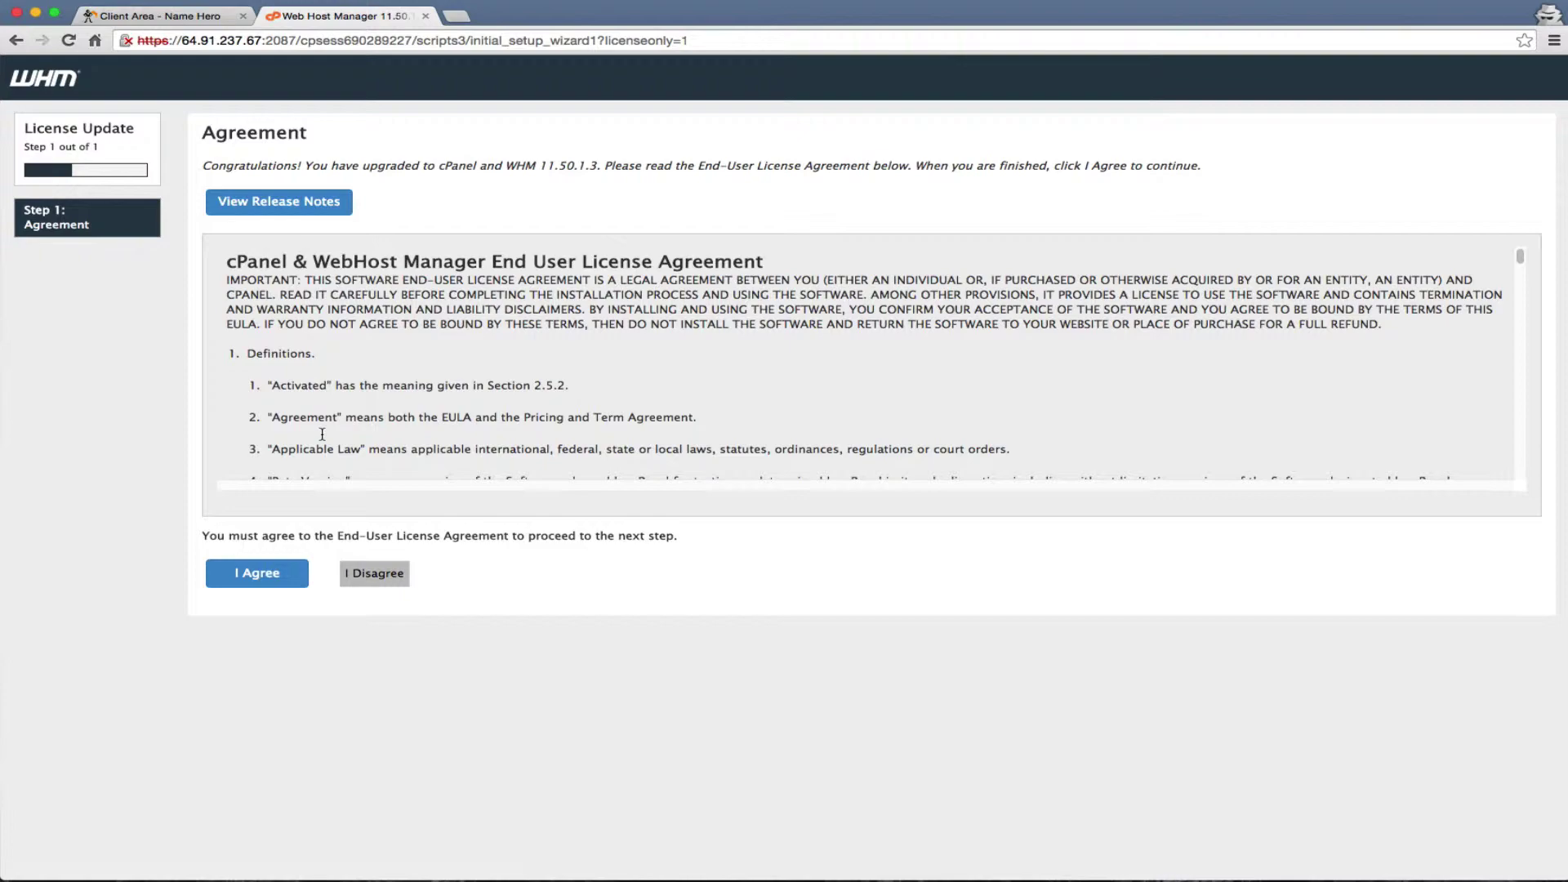
Step: Scroll through the cPanel & WHM 11.50.1.3 EULA and agree to it
scroll(340, 398, down, 10)
scroll(340, 398, down, 20)
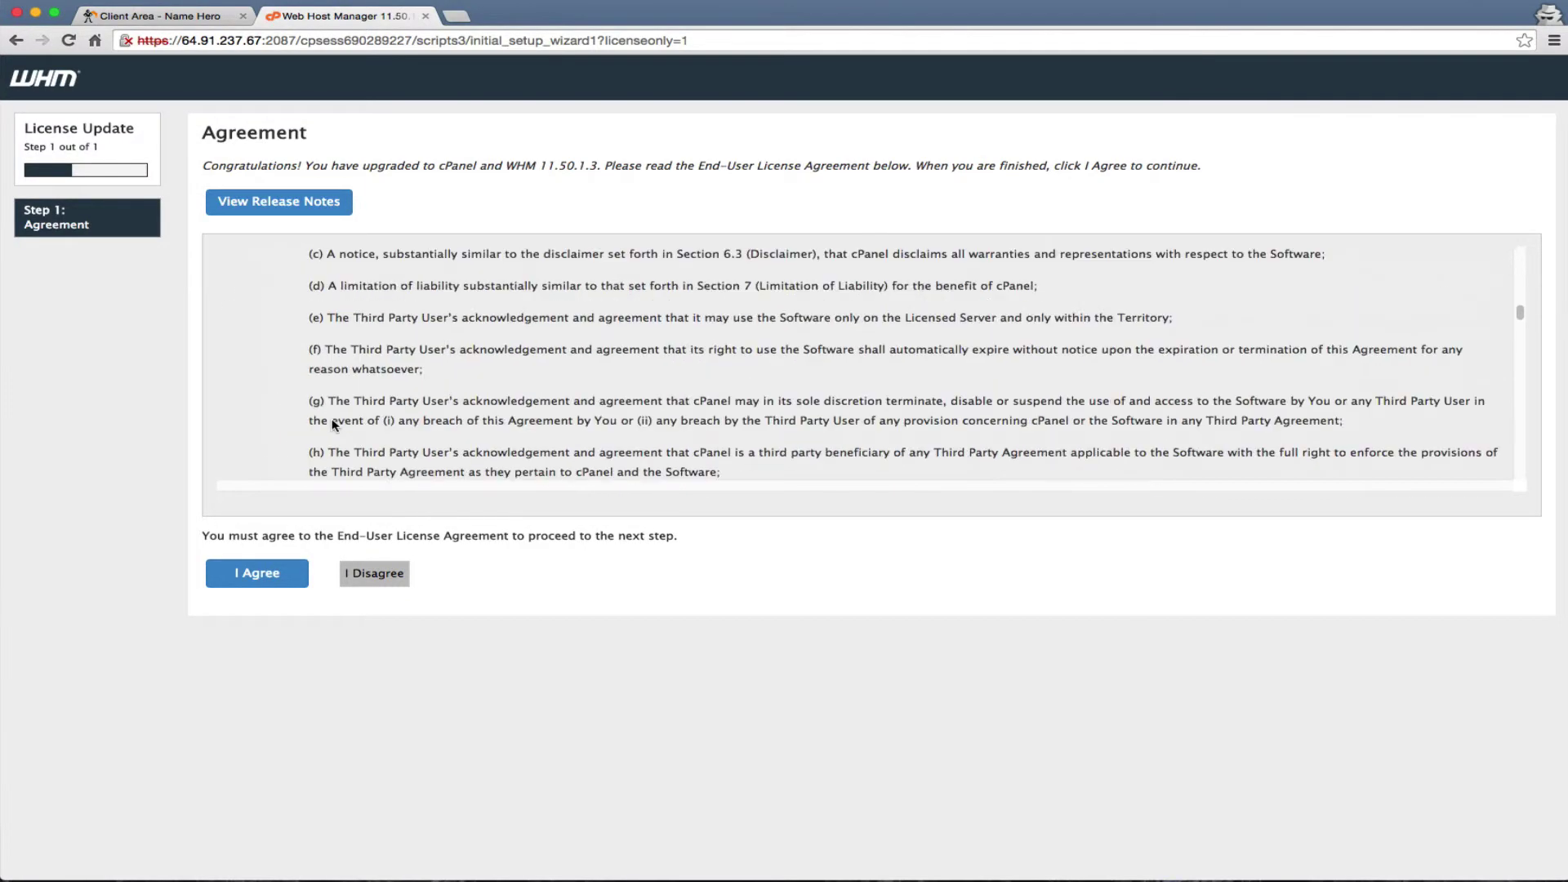
scroll(331, 422, up, 20)
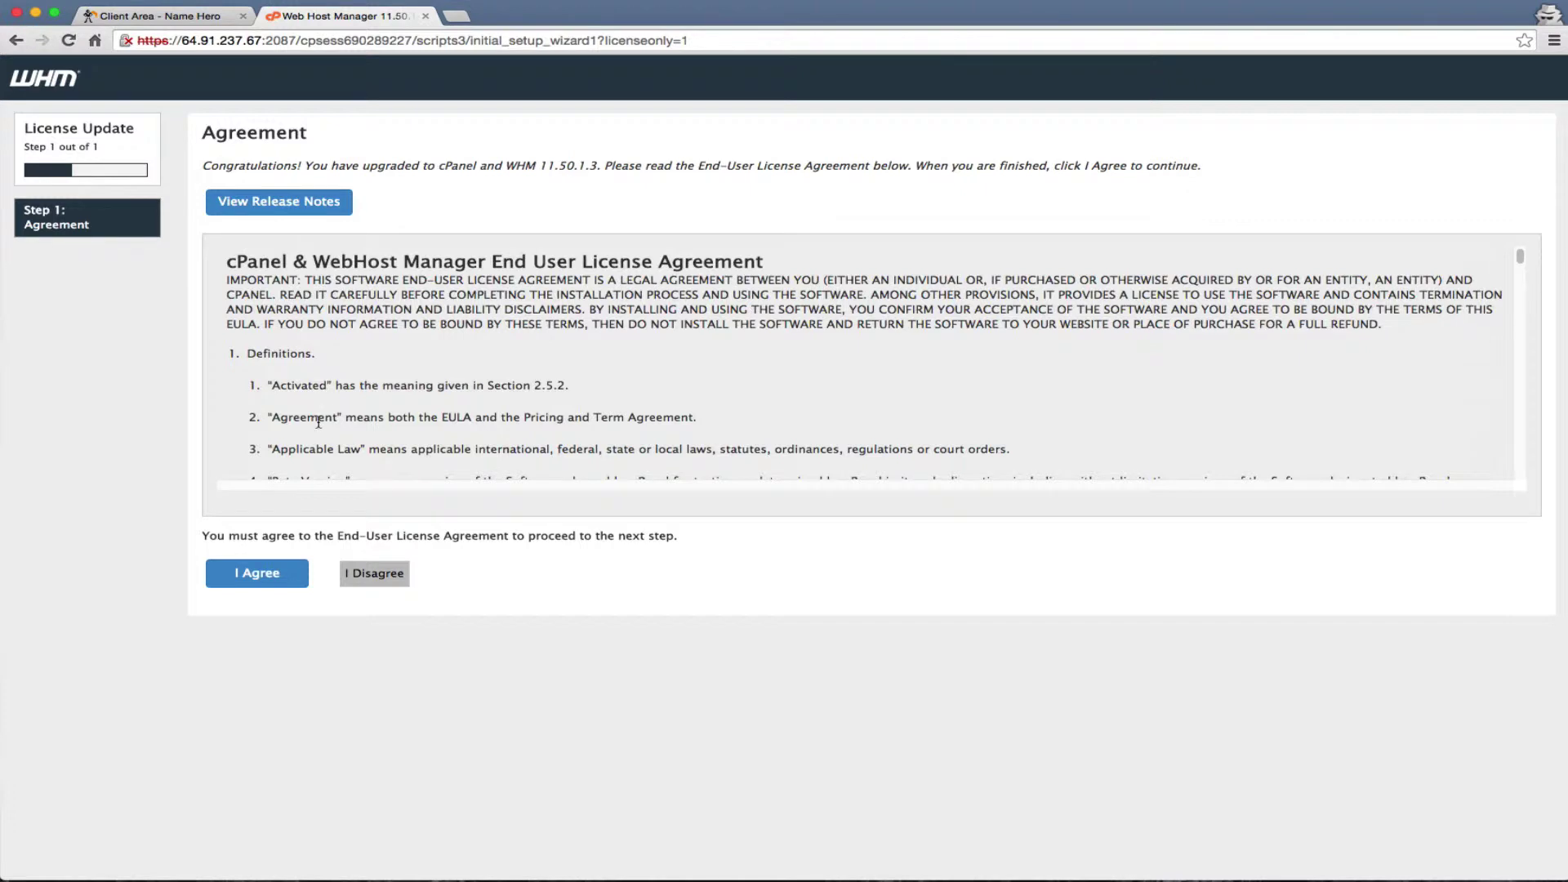
click(254, 581)
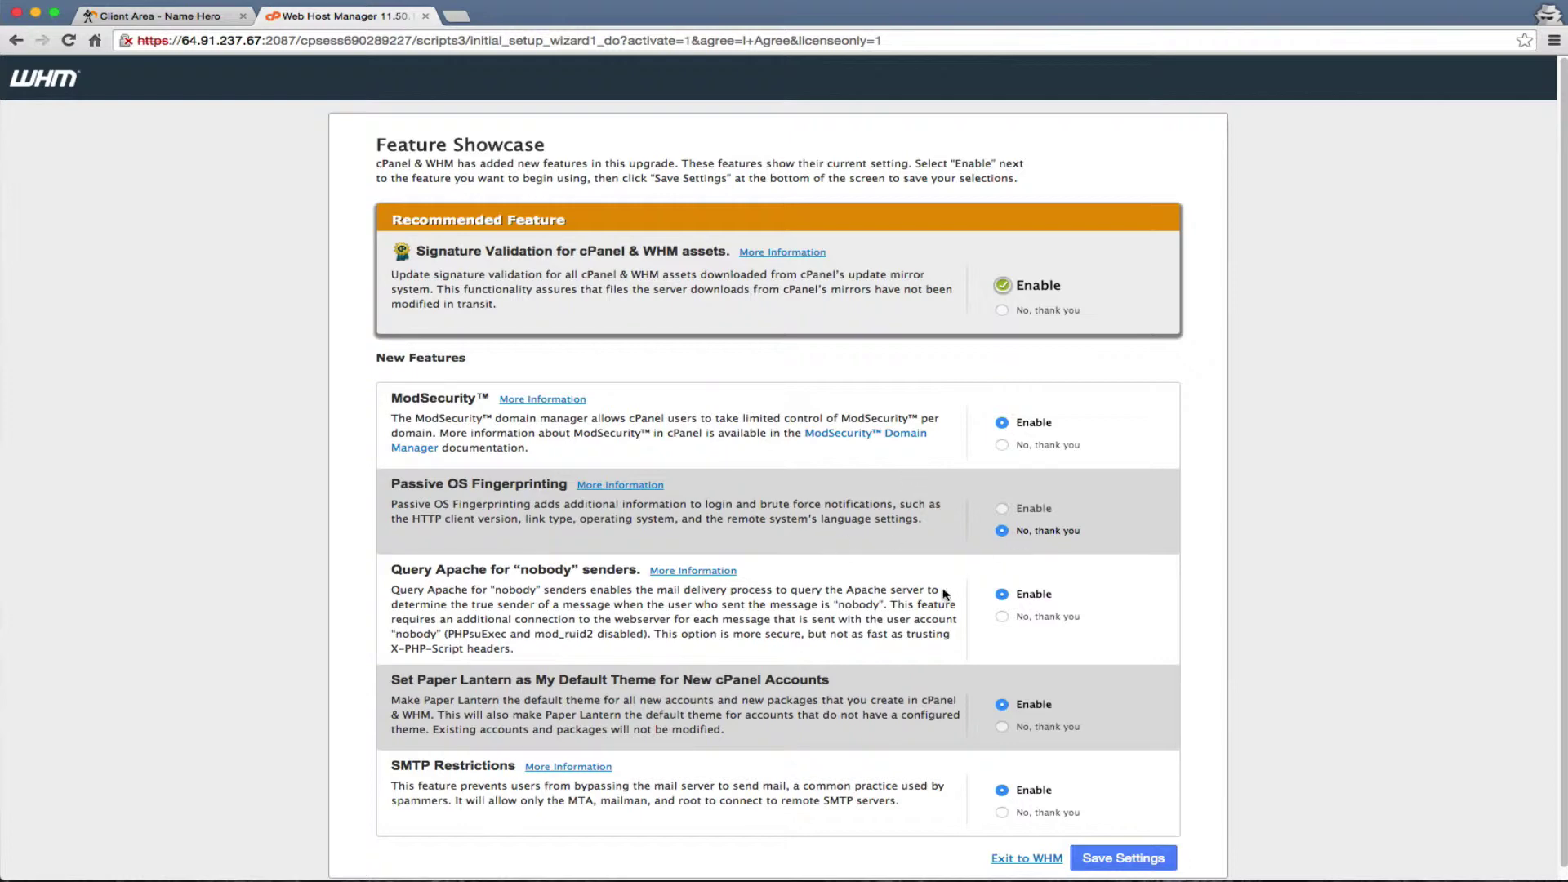
Step: Save the default Feature Showcase choices, leaving Passive OS Fingerprinting off
scroll(1054, 637, down, 1)
click(1106, 850)
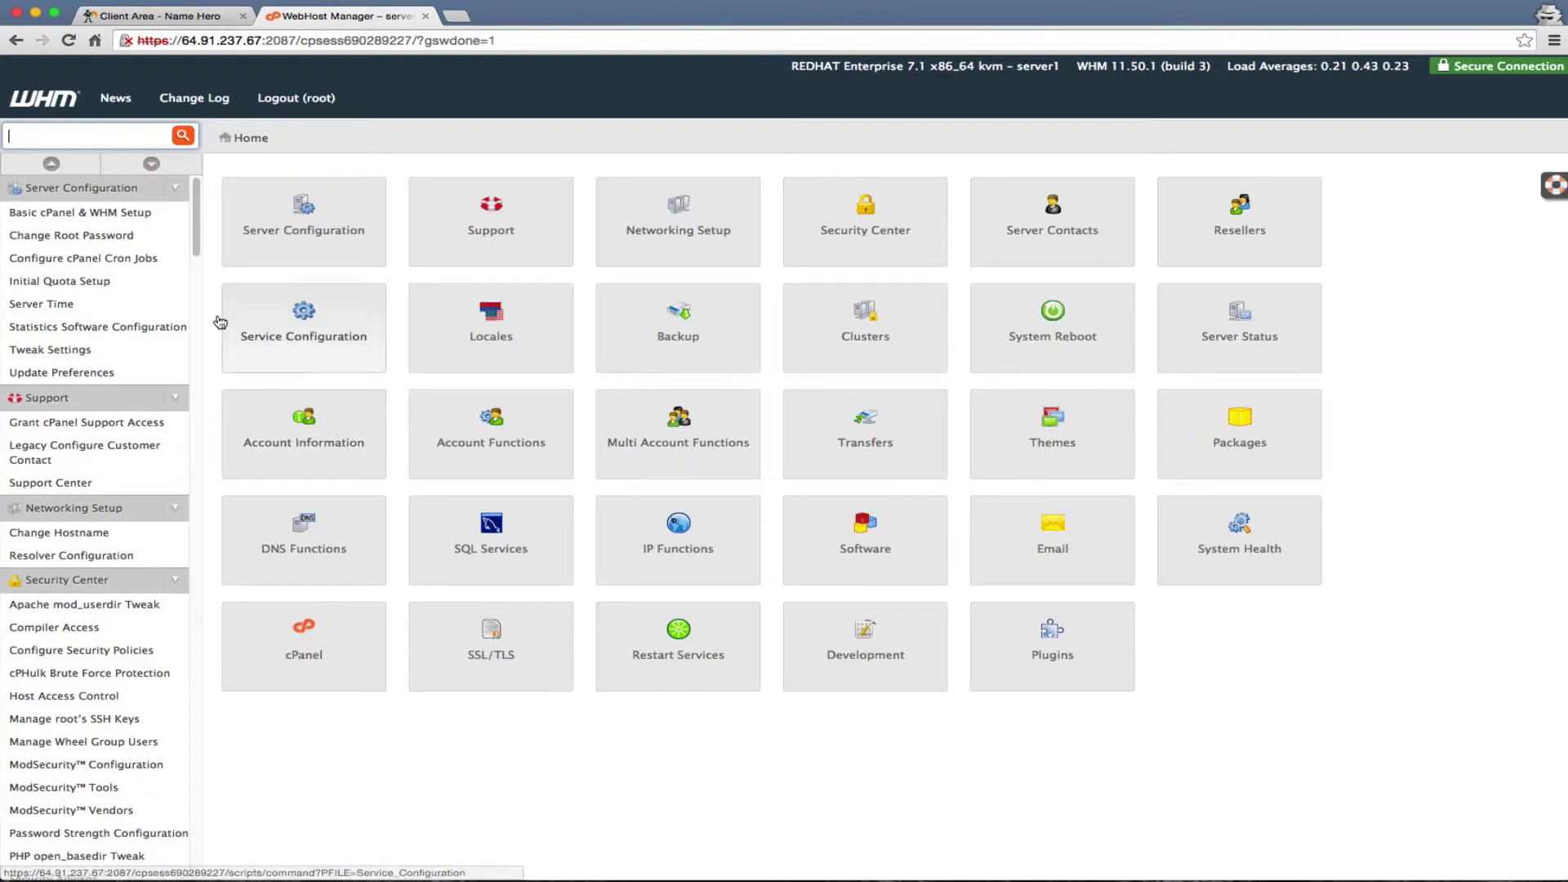
Step: Open Basic cPanel & WHM Setup and review the server contact email
click(73, 213)
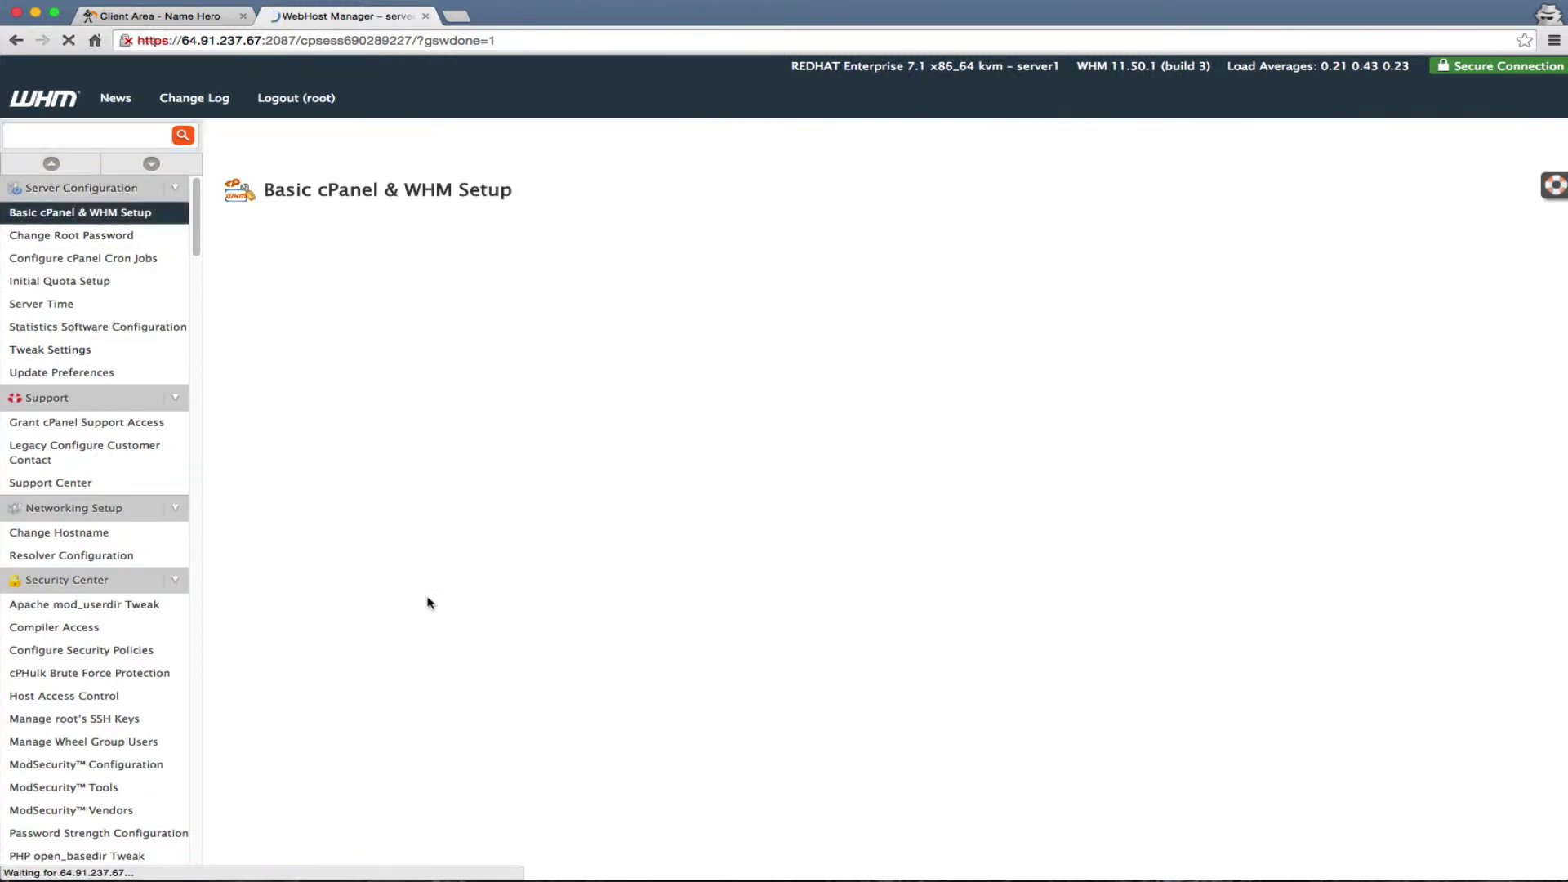
scroll(718, 509, down, 5)
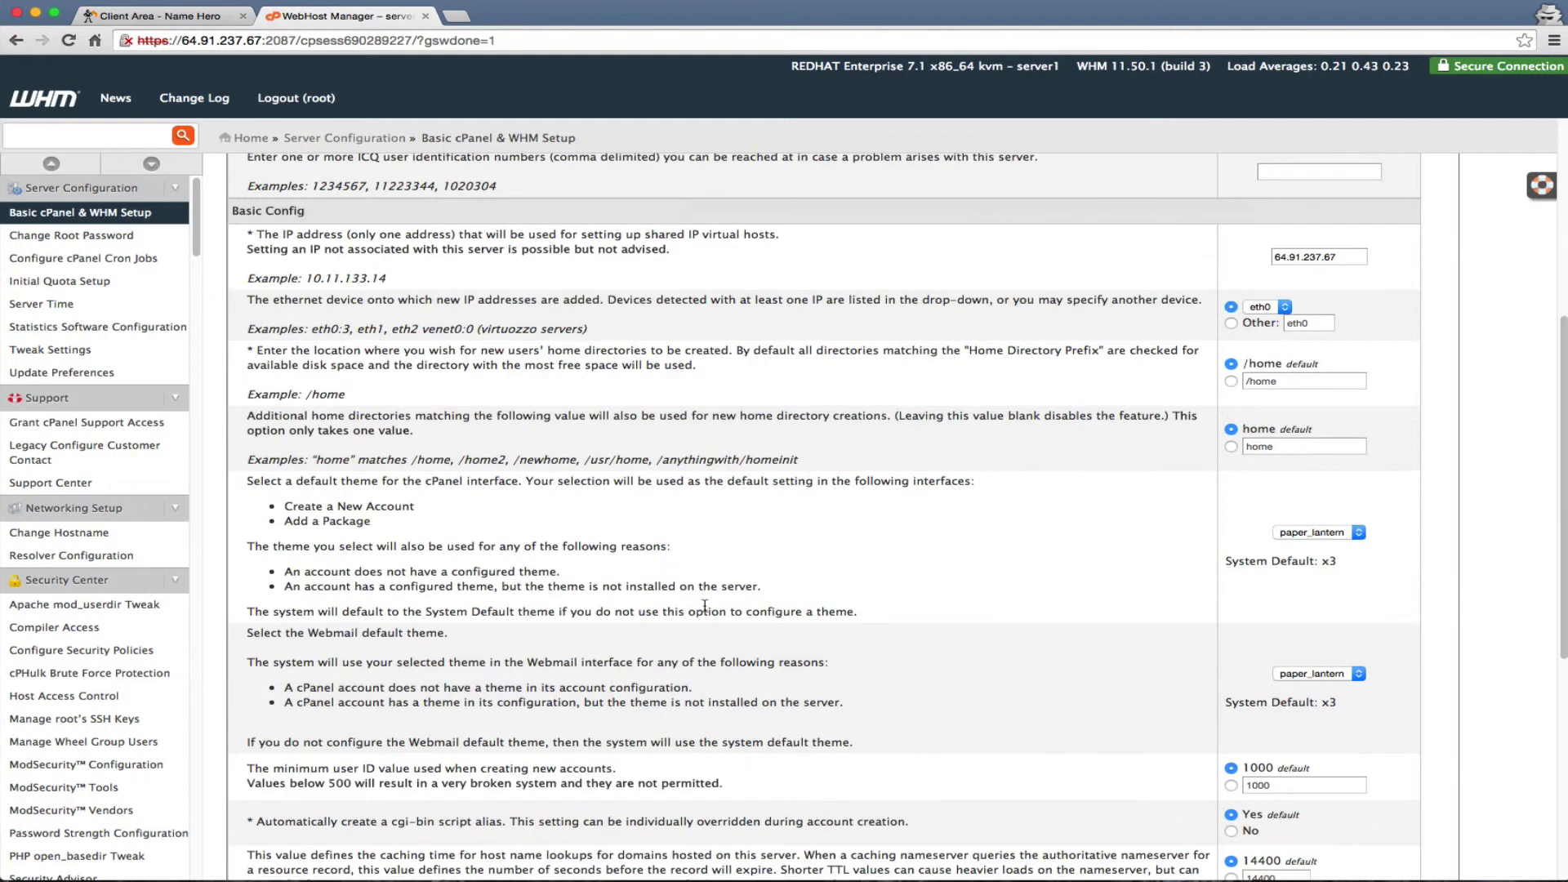
scroll(1132, 238, up, 4)
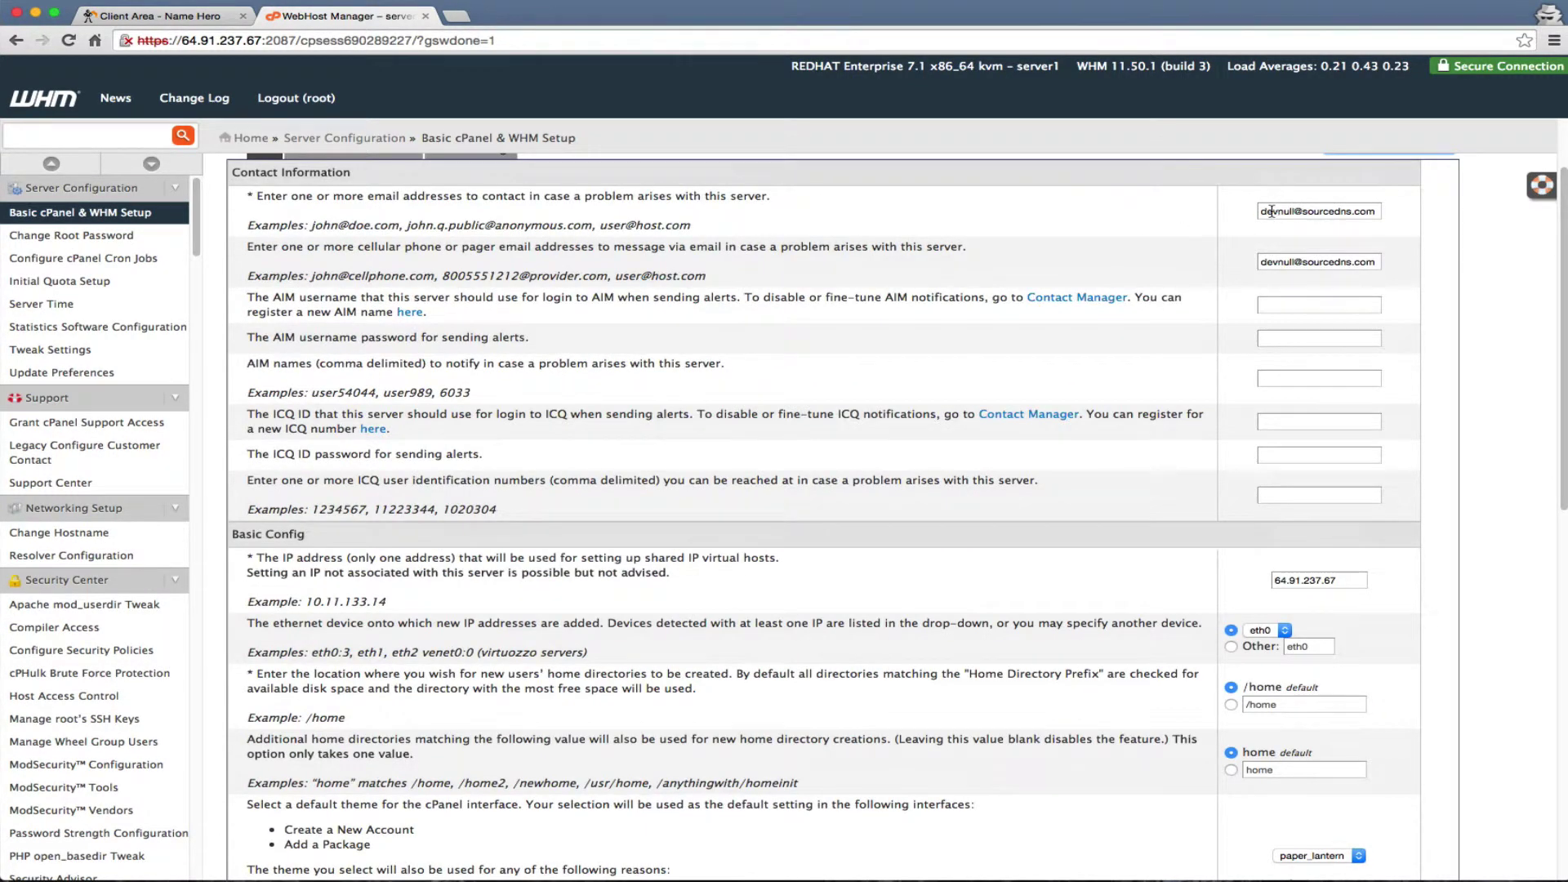
drag(1264, 212, 1391, 215)
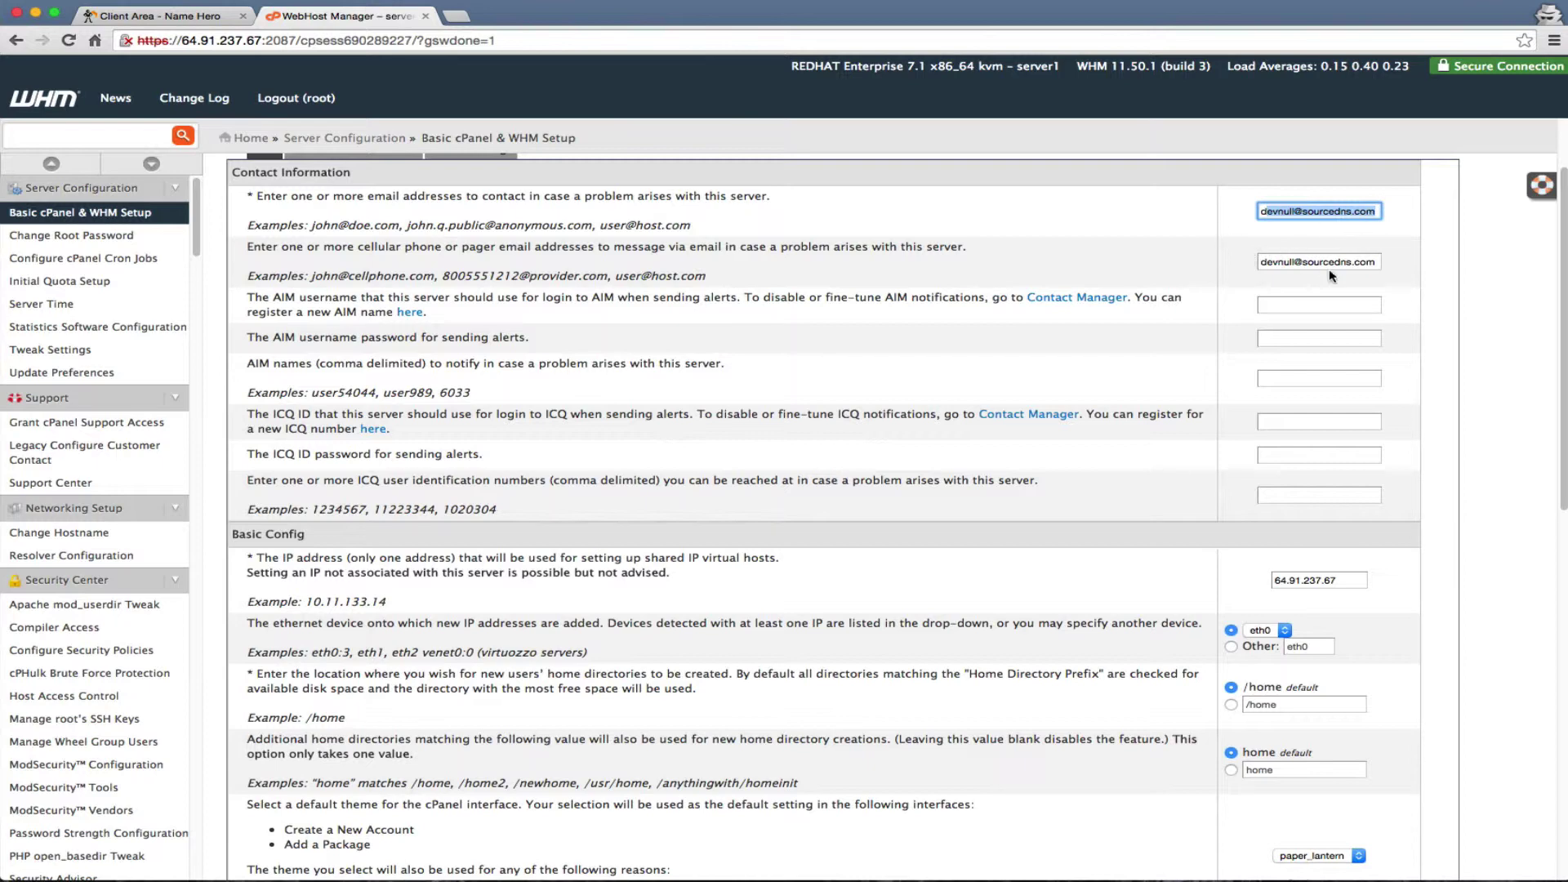
drag(1310, 262, 1164, 254)
scroll(1225, 326, down, 5)
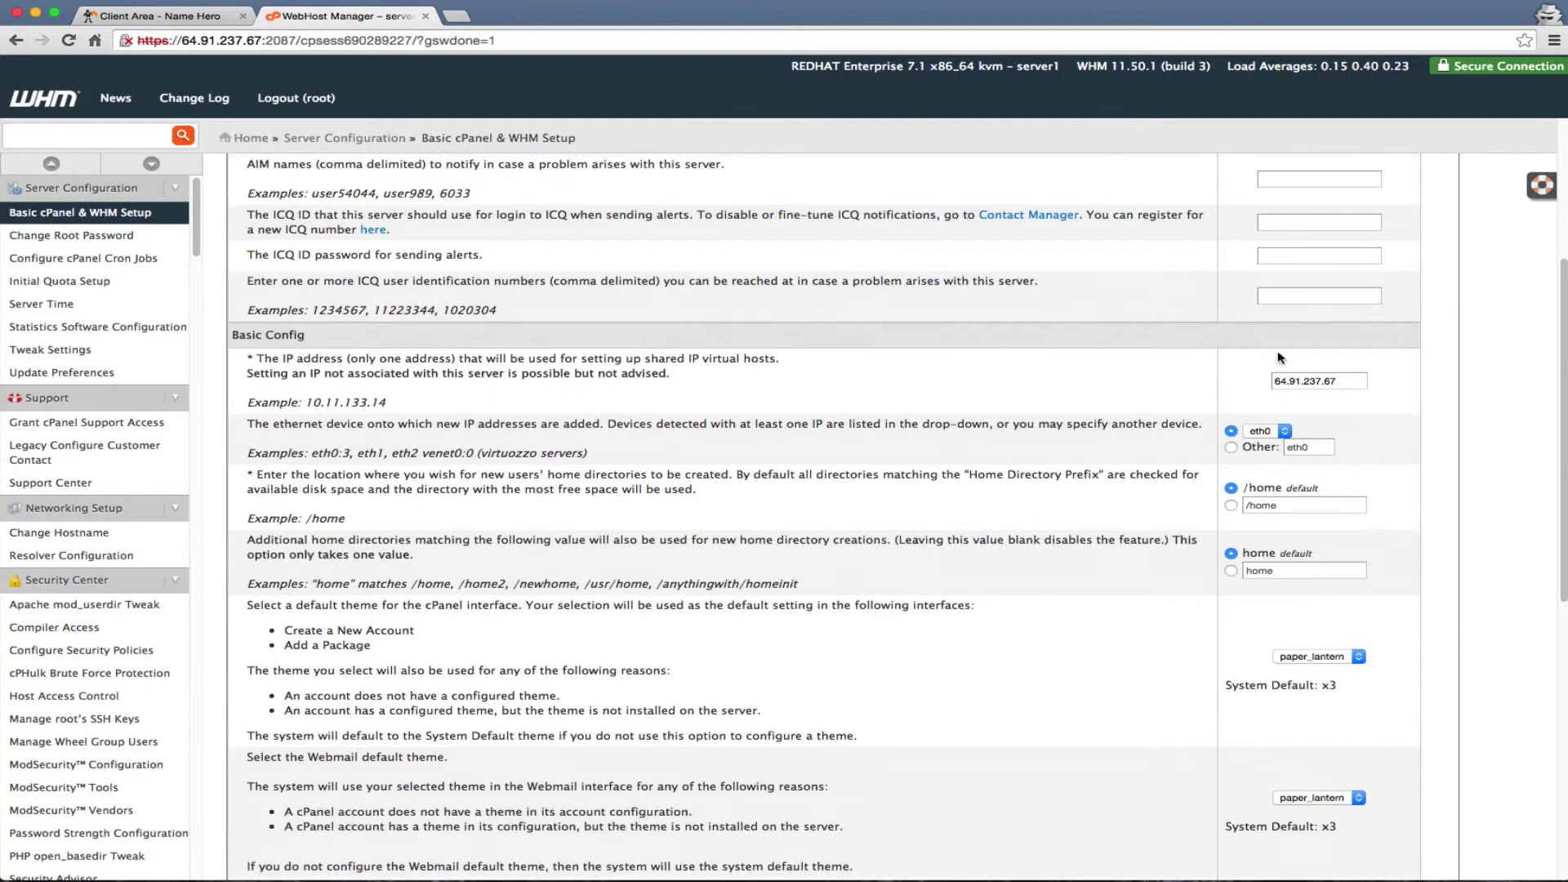
scroll(1280, 358, down, 15)
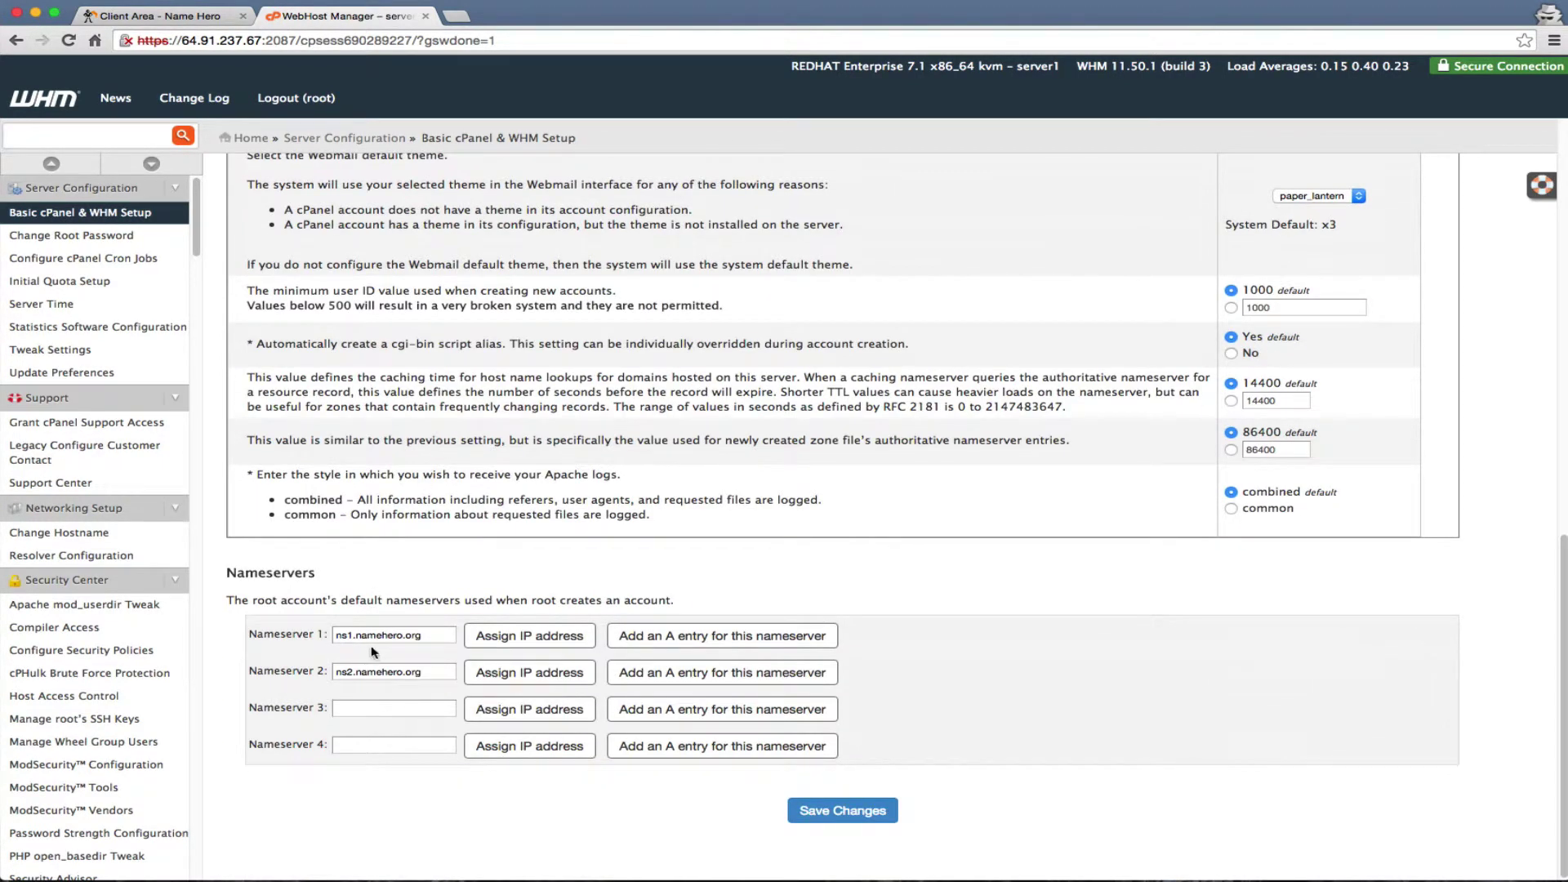
Step: Assign IP 64.91.237.67 to nameserver ns1.namehero.org
click(344, 635)
click(364, 672)
click(375, 635)
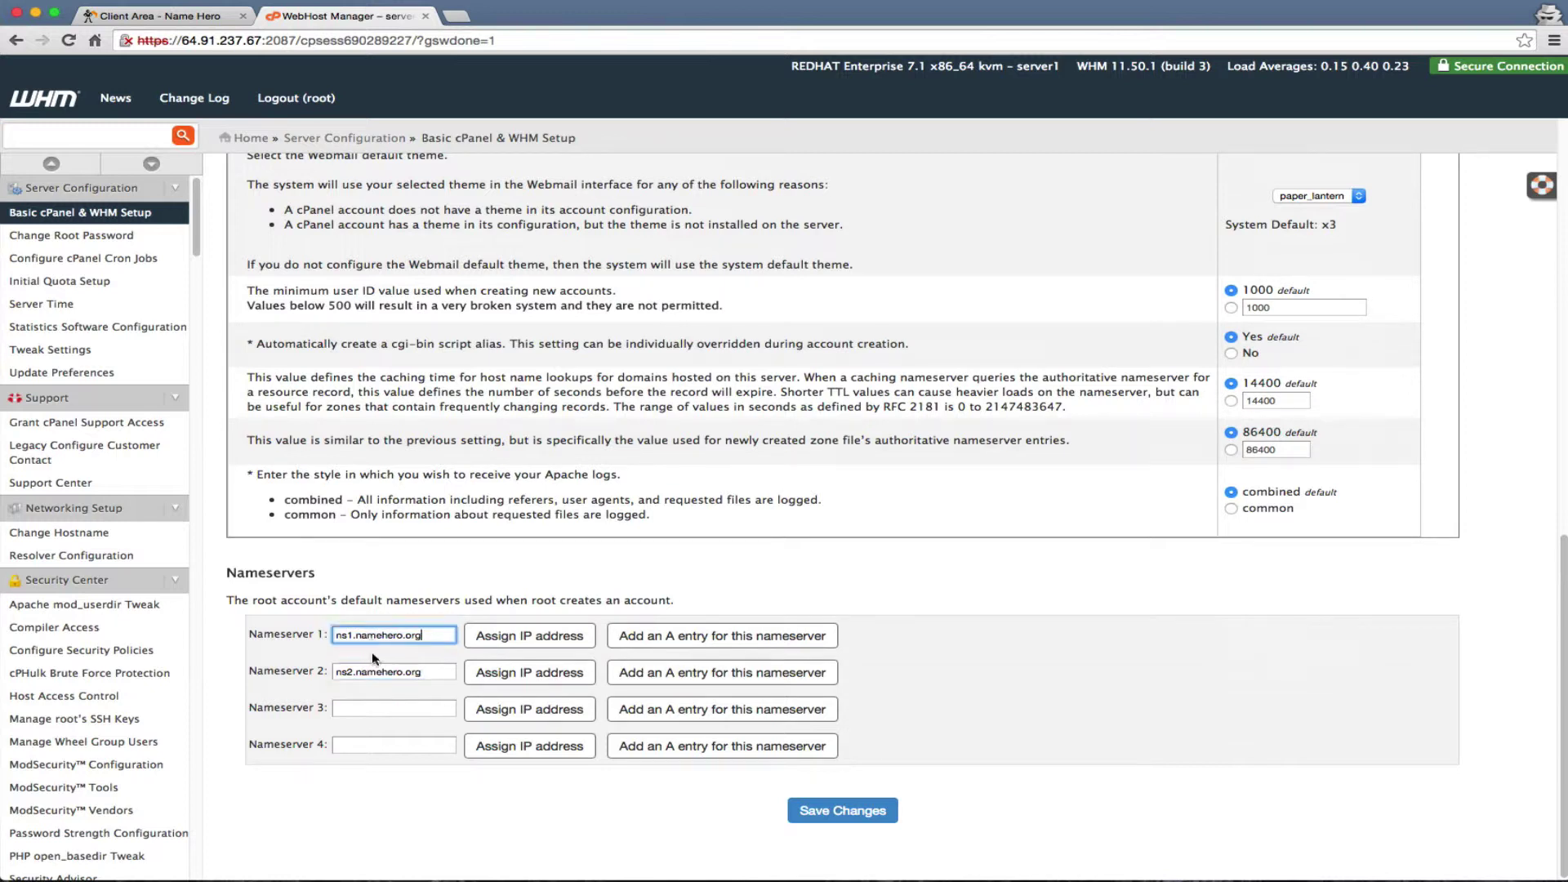
click(377, 671)
click(374, 639)
click(369, 671)
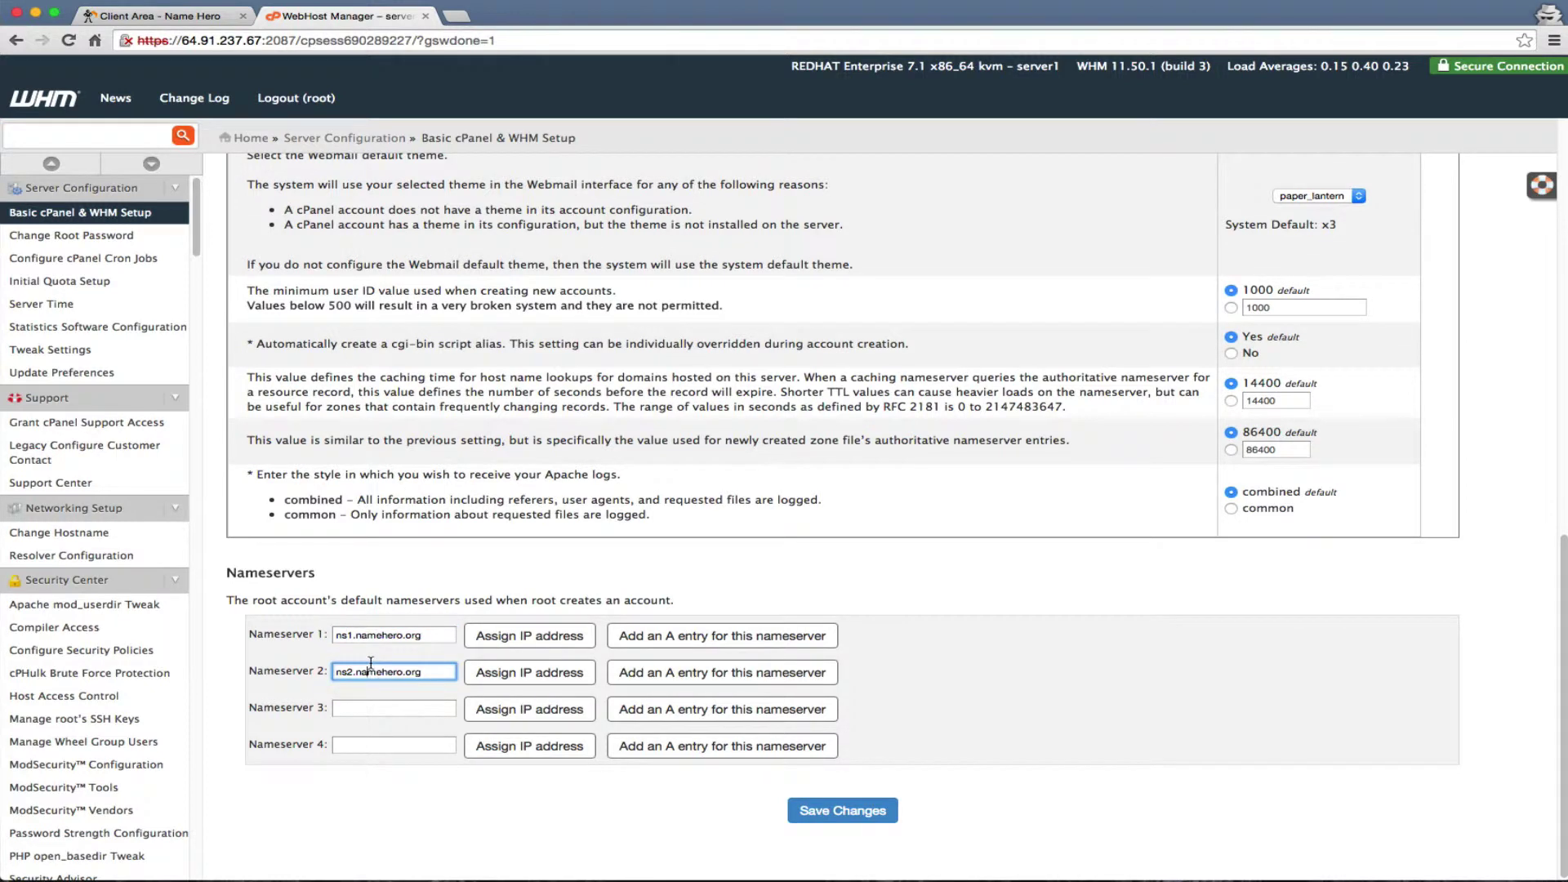
click(378, 634)
key(Tab)
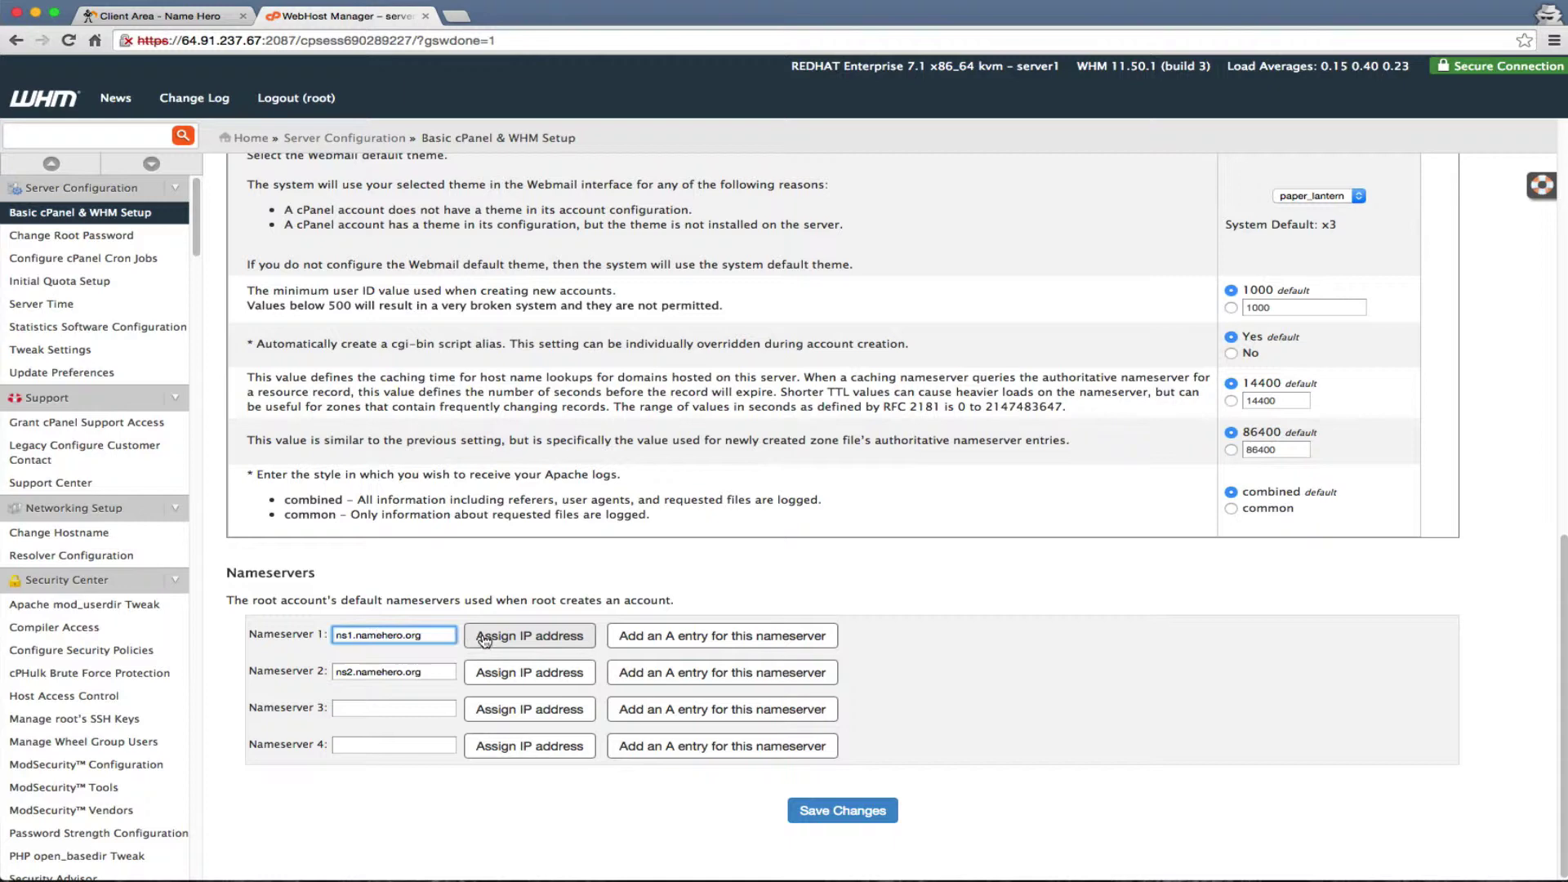
key(Return)
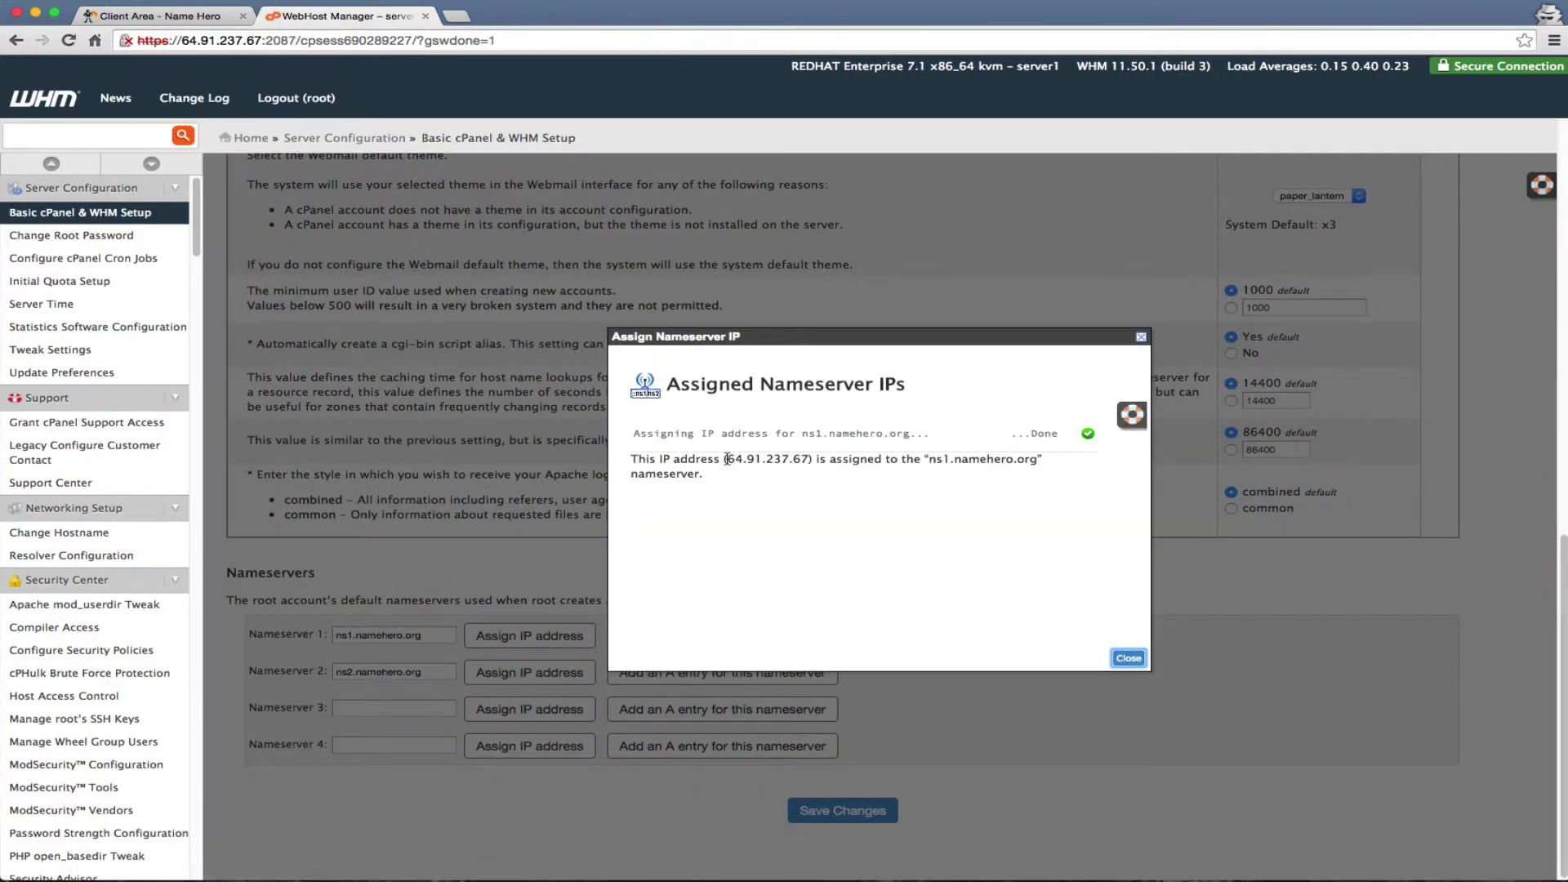
drag(727, 459, 803, 465)
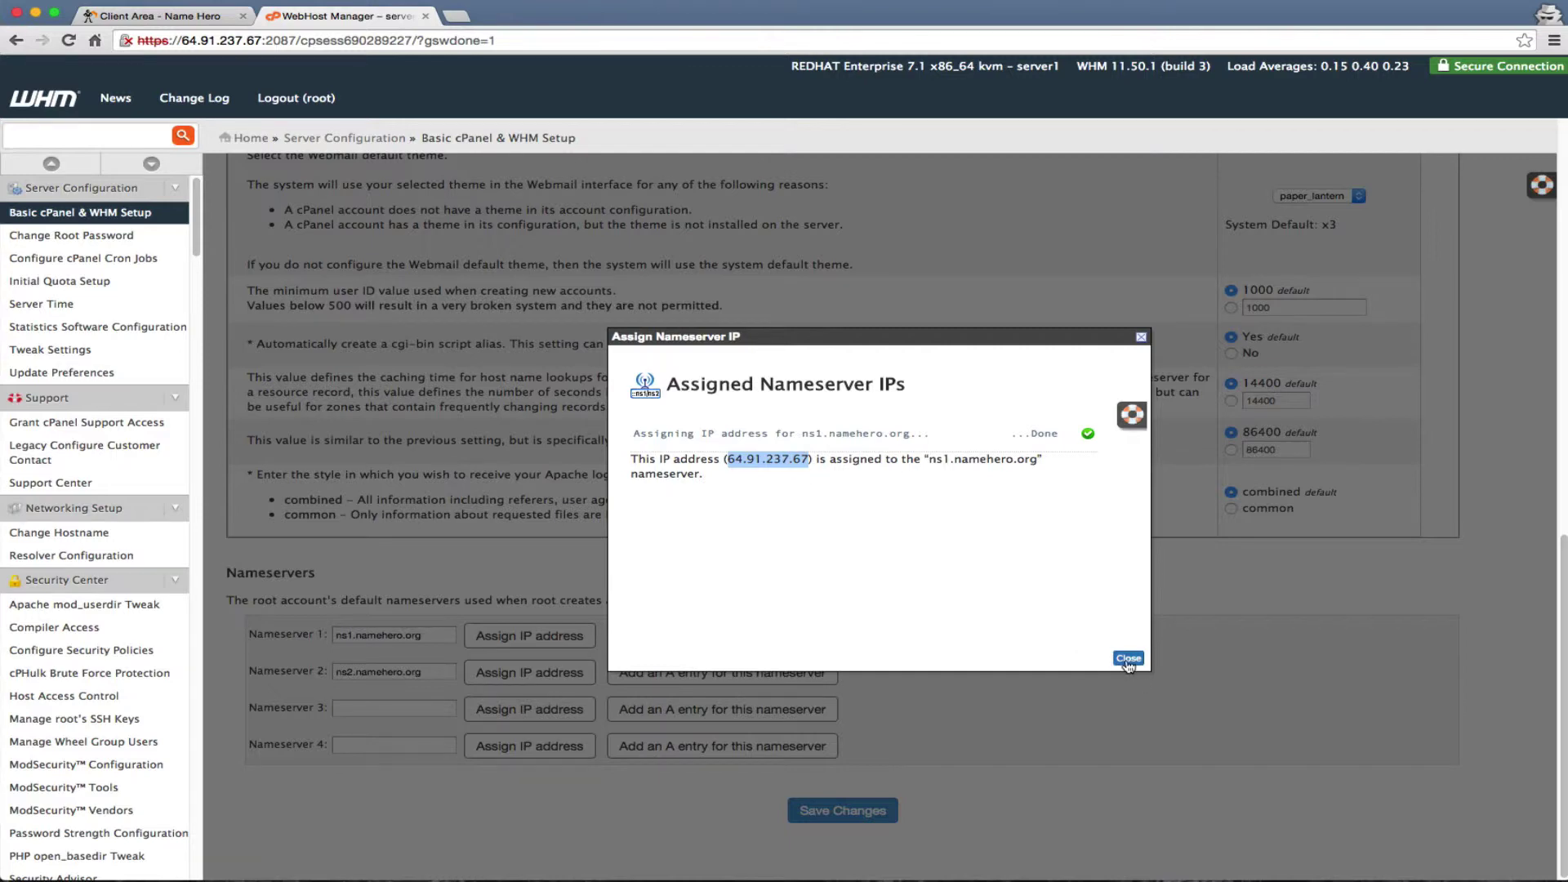
click(1128, 660)
Step: Add an A entry for ns1.namehero.org, then assign 64.91.237.68 to ns2.namehero.org
click(581, 639)
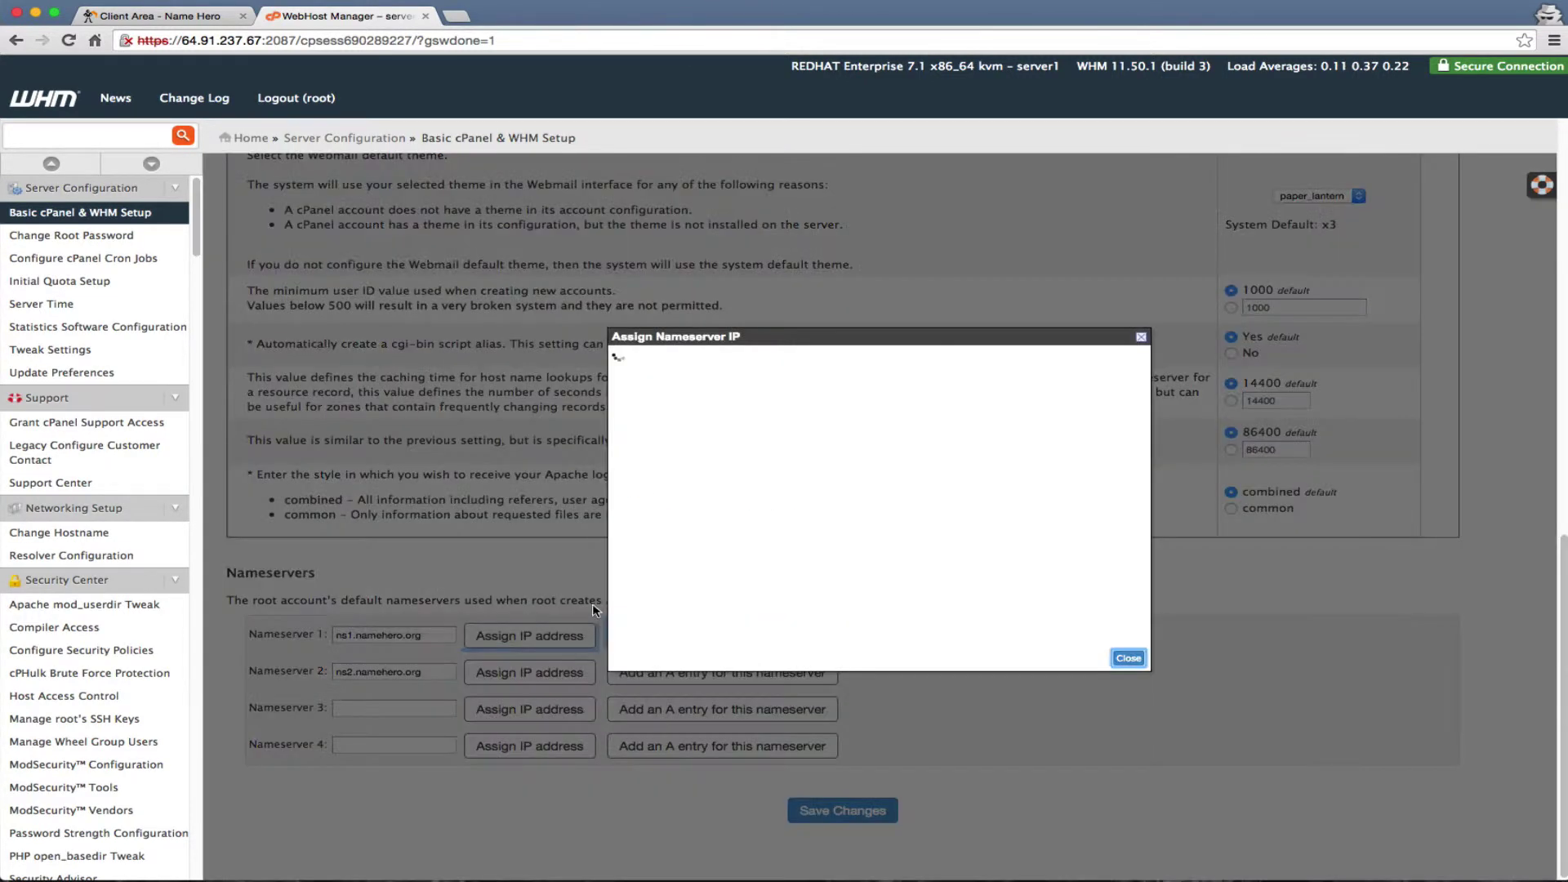
drag(727, 459, 806, 459)
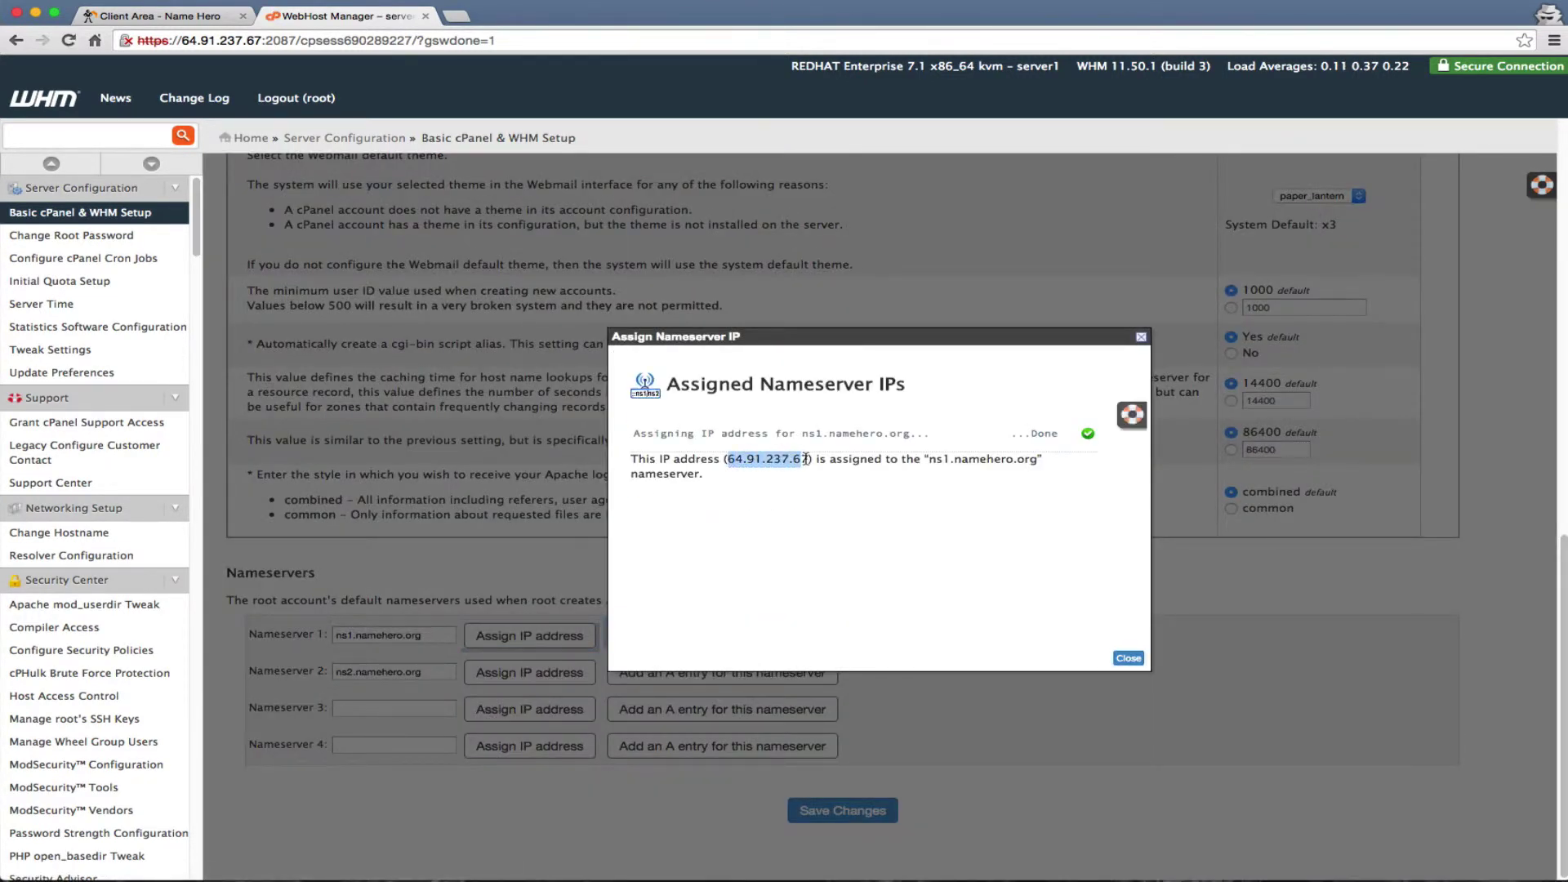
click(1128, 659)
click(647, 642)
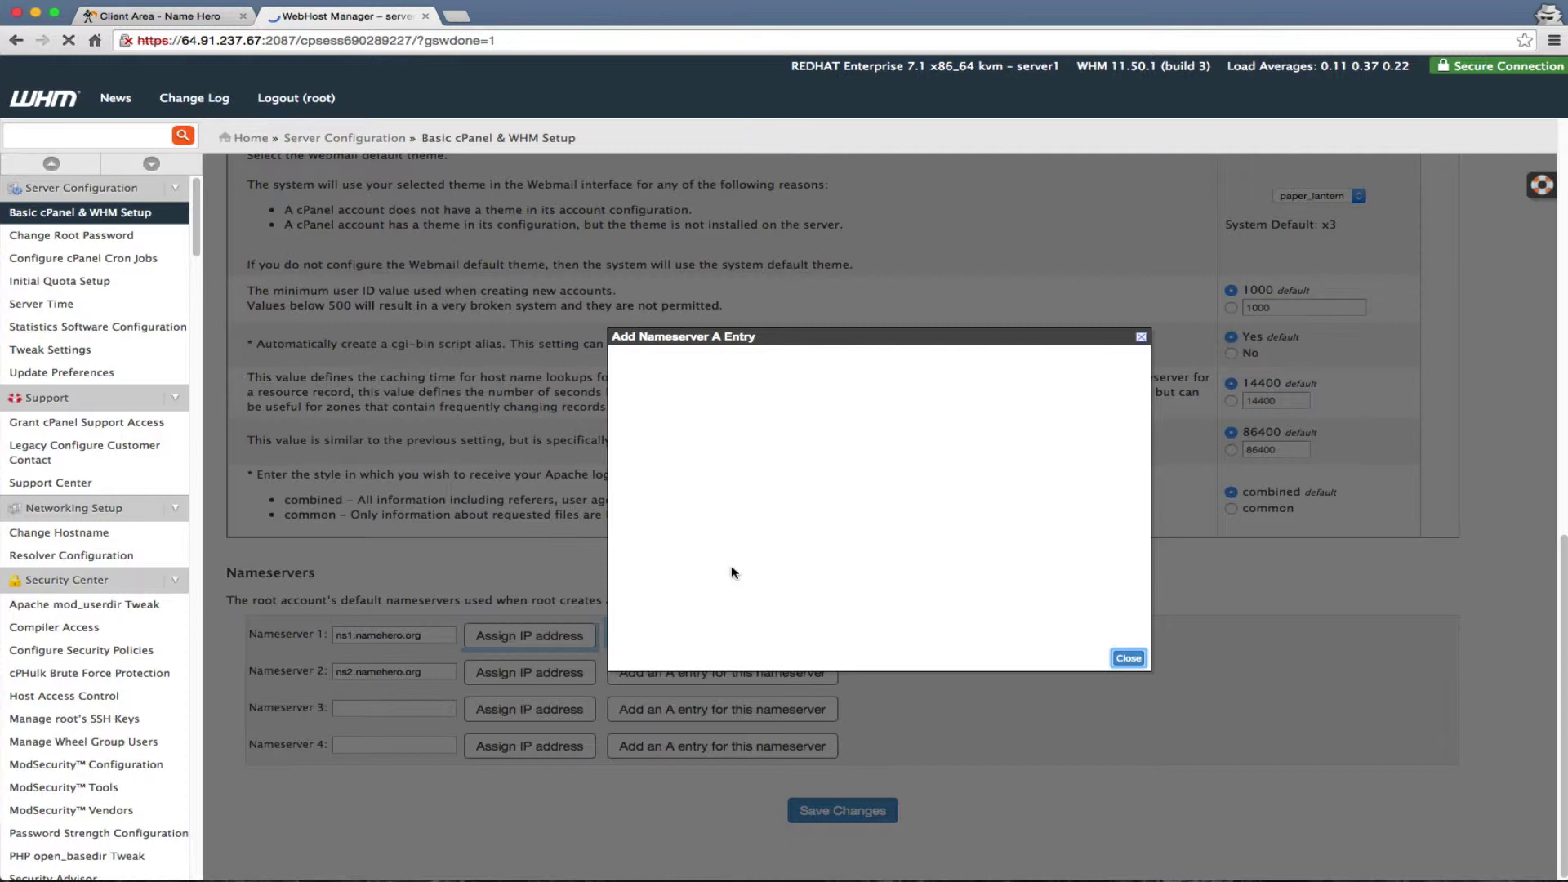
triple_click(737, 540)
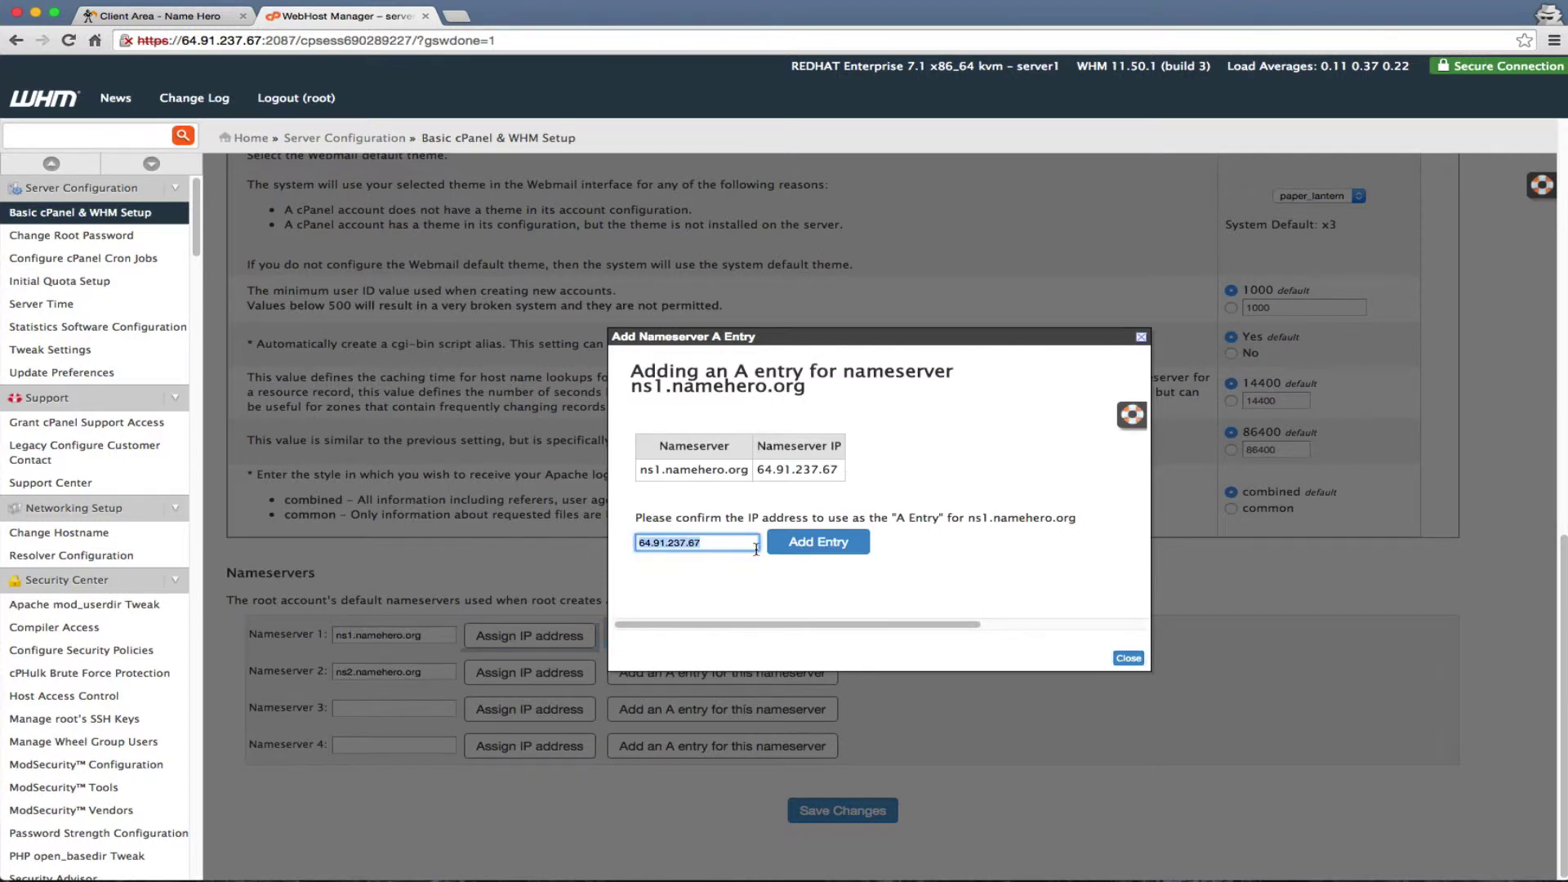
click(833, 548)
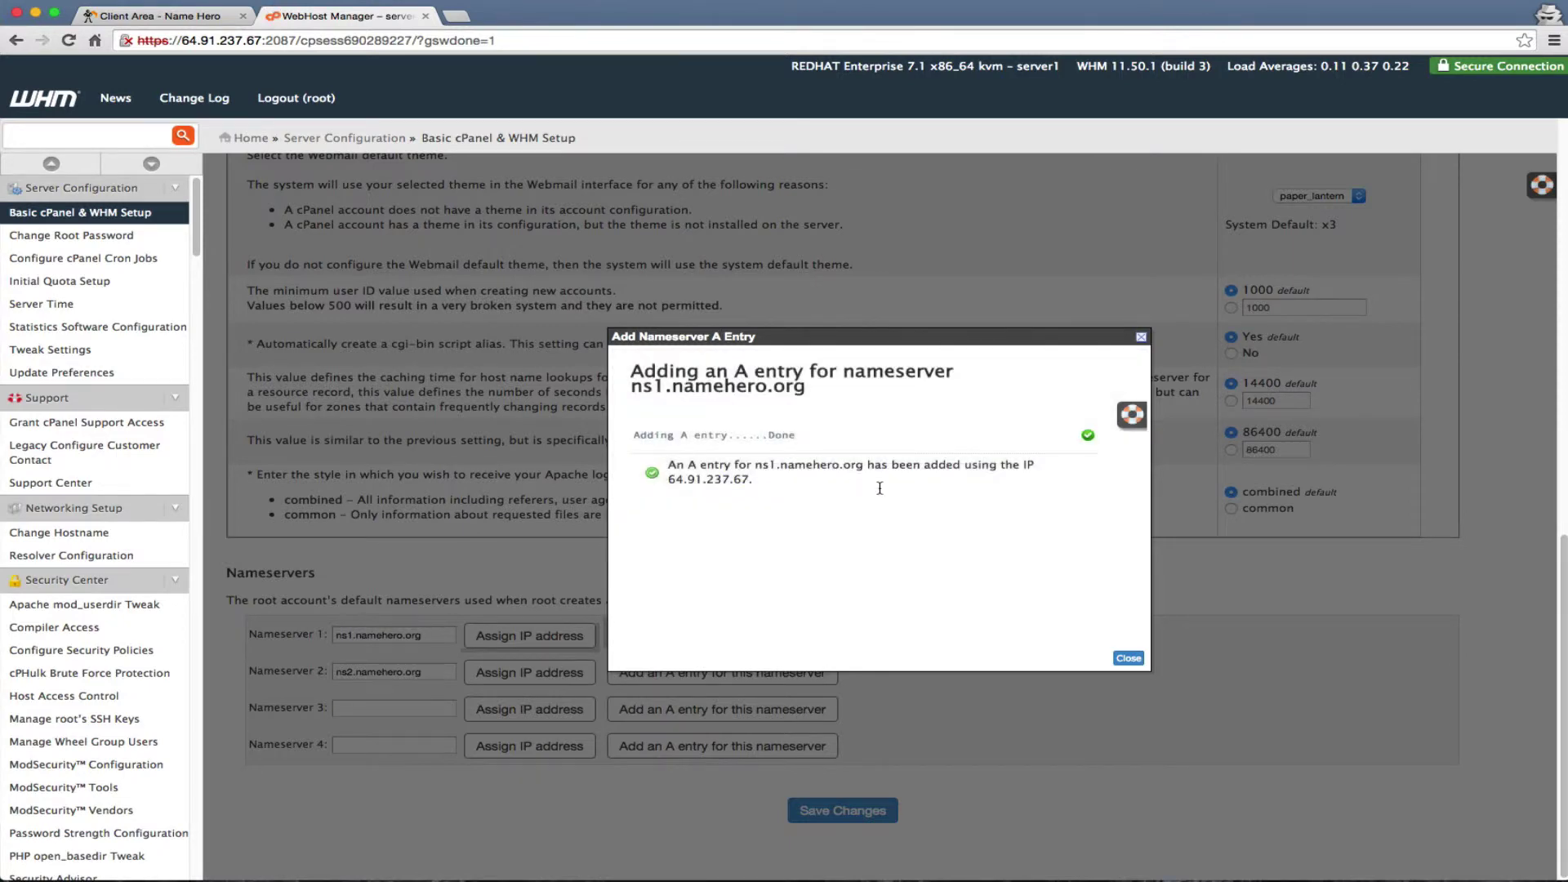
click(1127, 659)
click(529, 672)
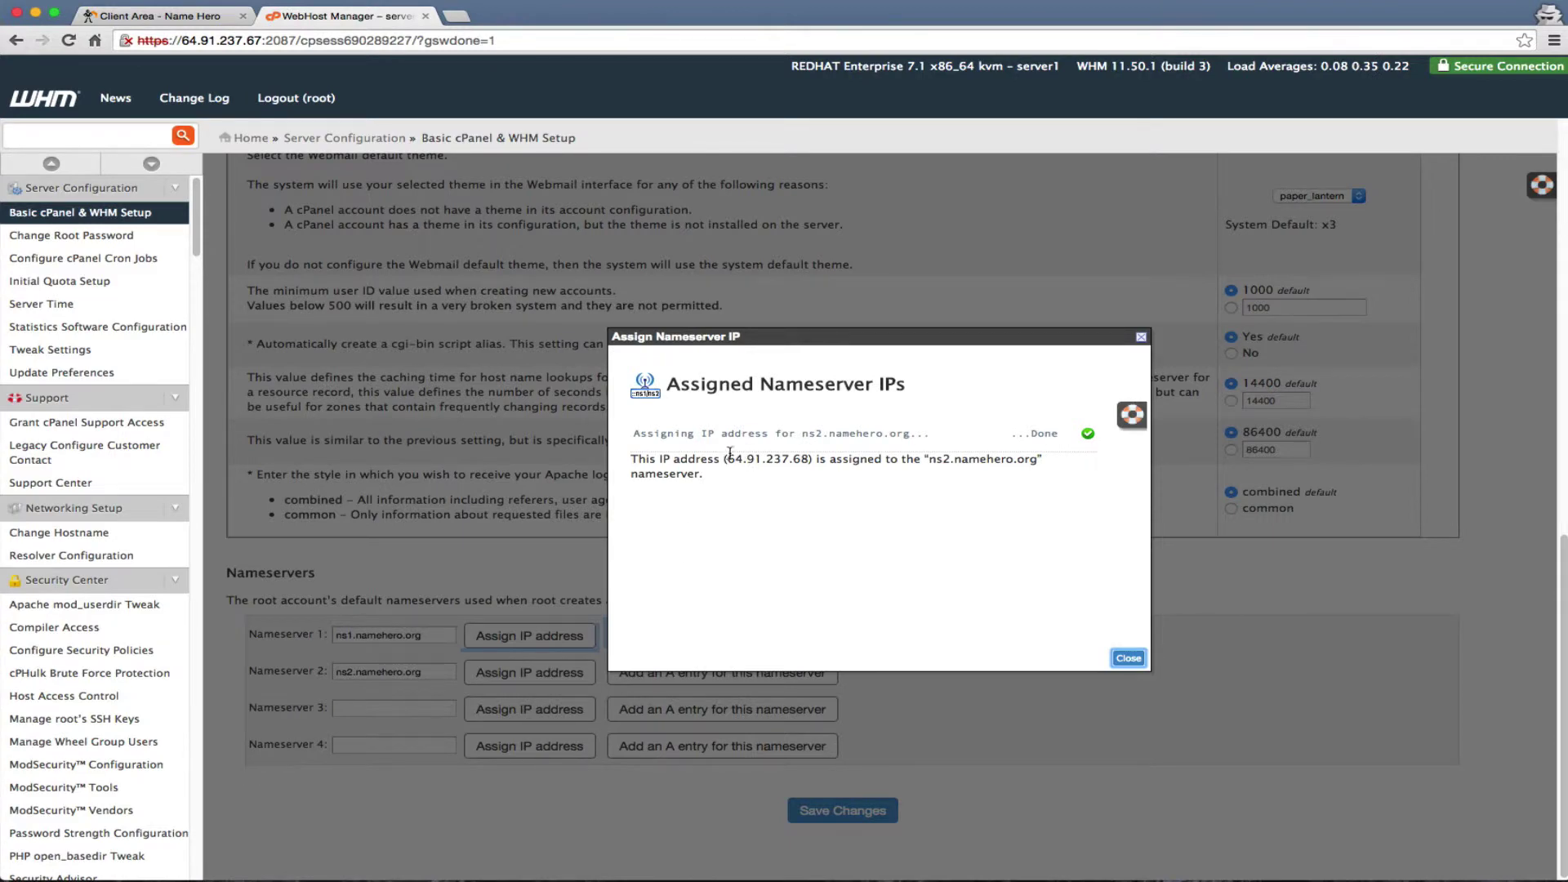
Step: Add an A entry pointing ns2.namehero.org to 64.91.237.68 and dismiss the result messages
drag(727, 460, 810, 460)
click(1126, 658)
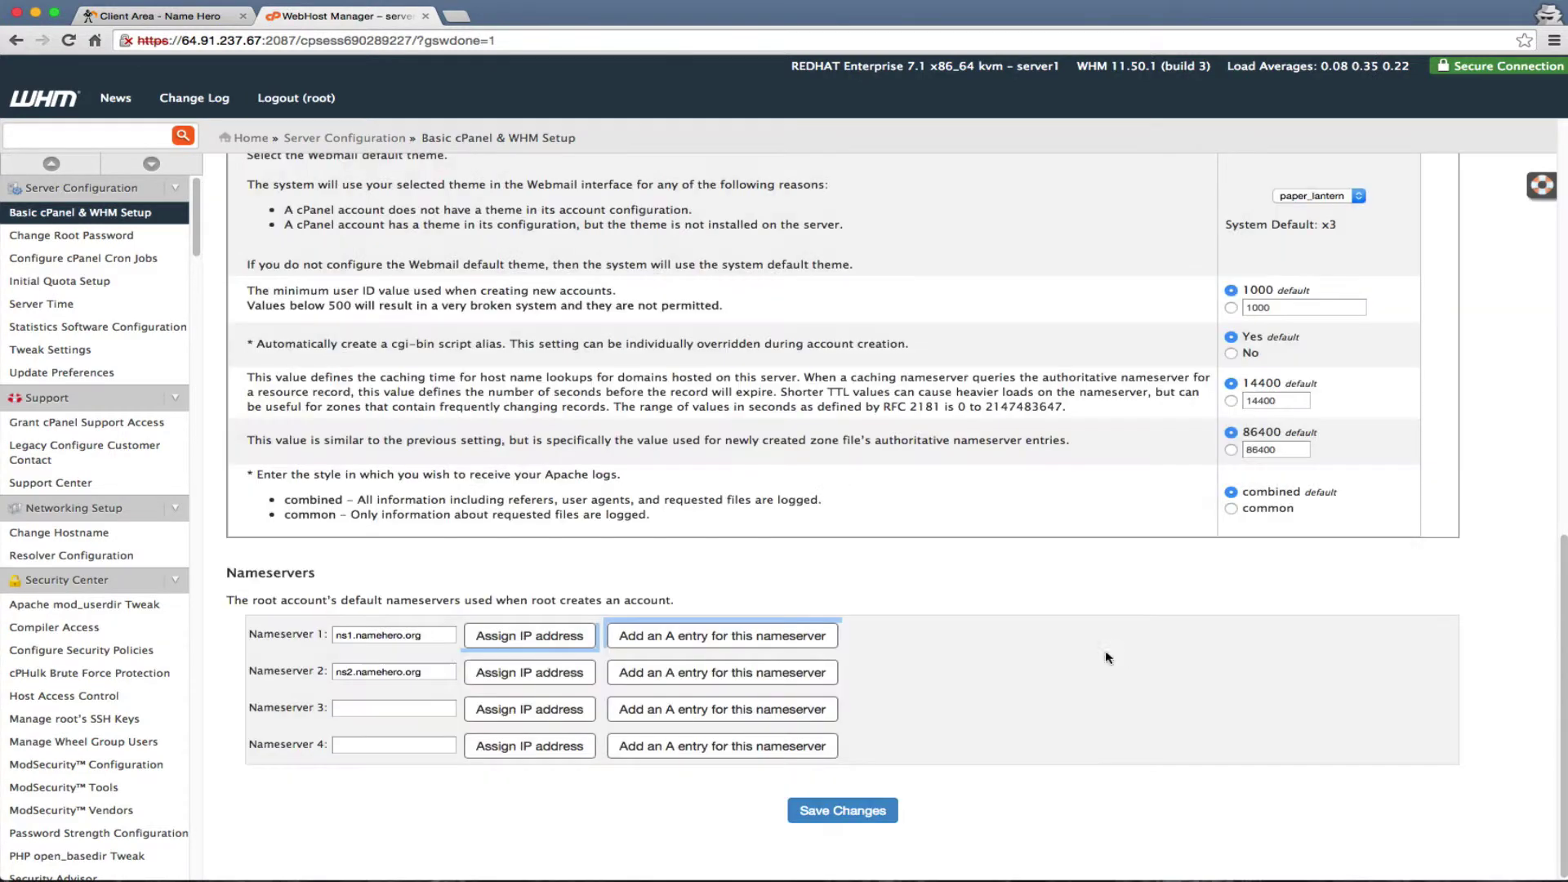
click(722, 672)
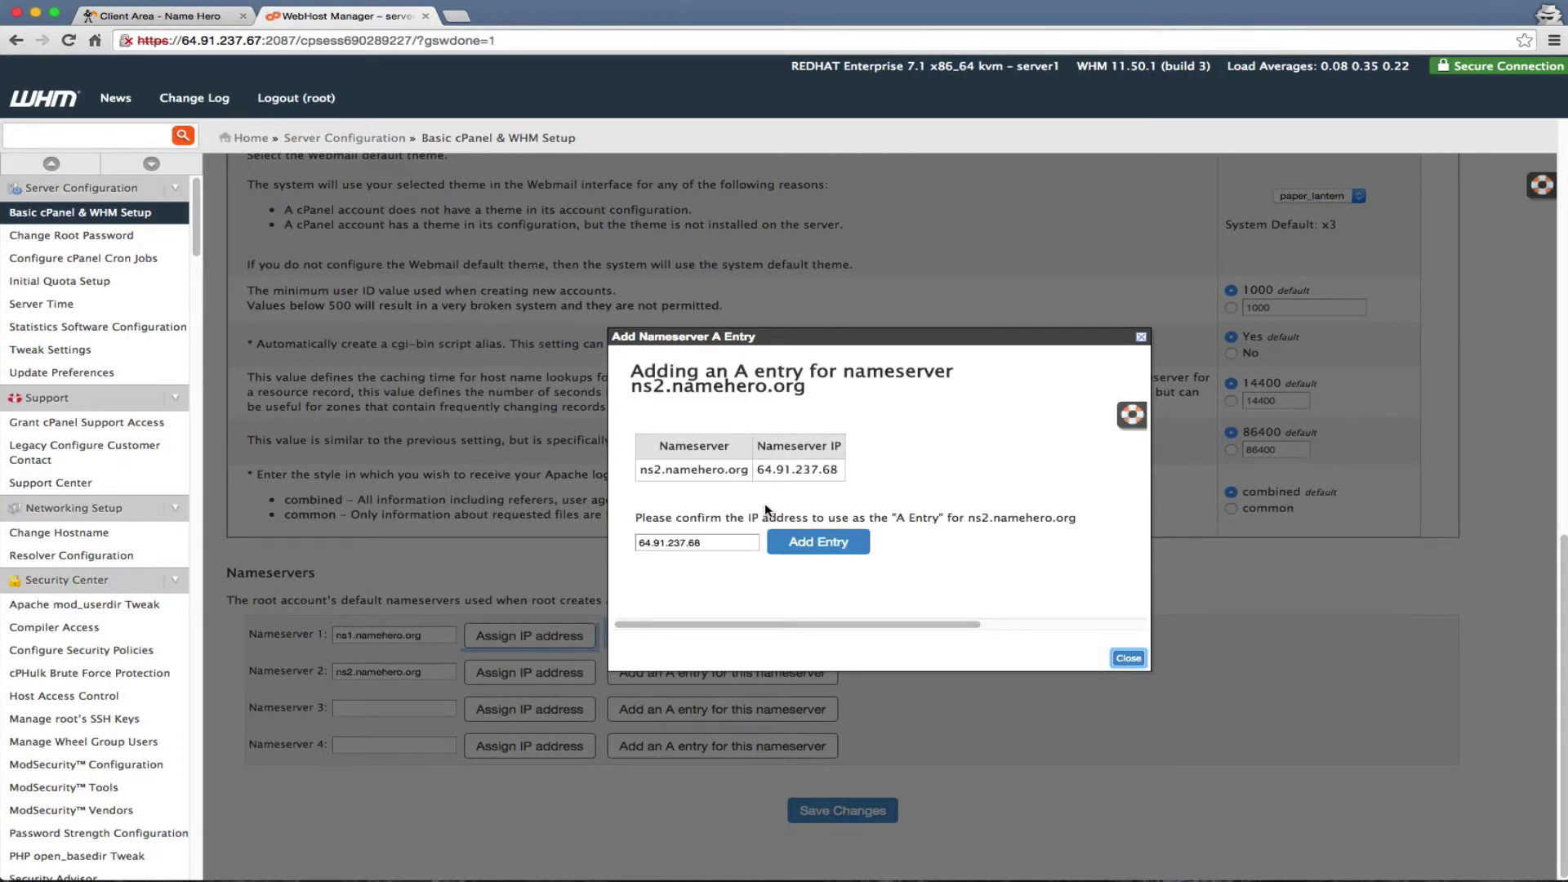
click(825, 543)
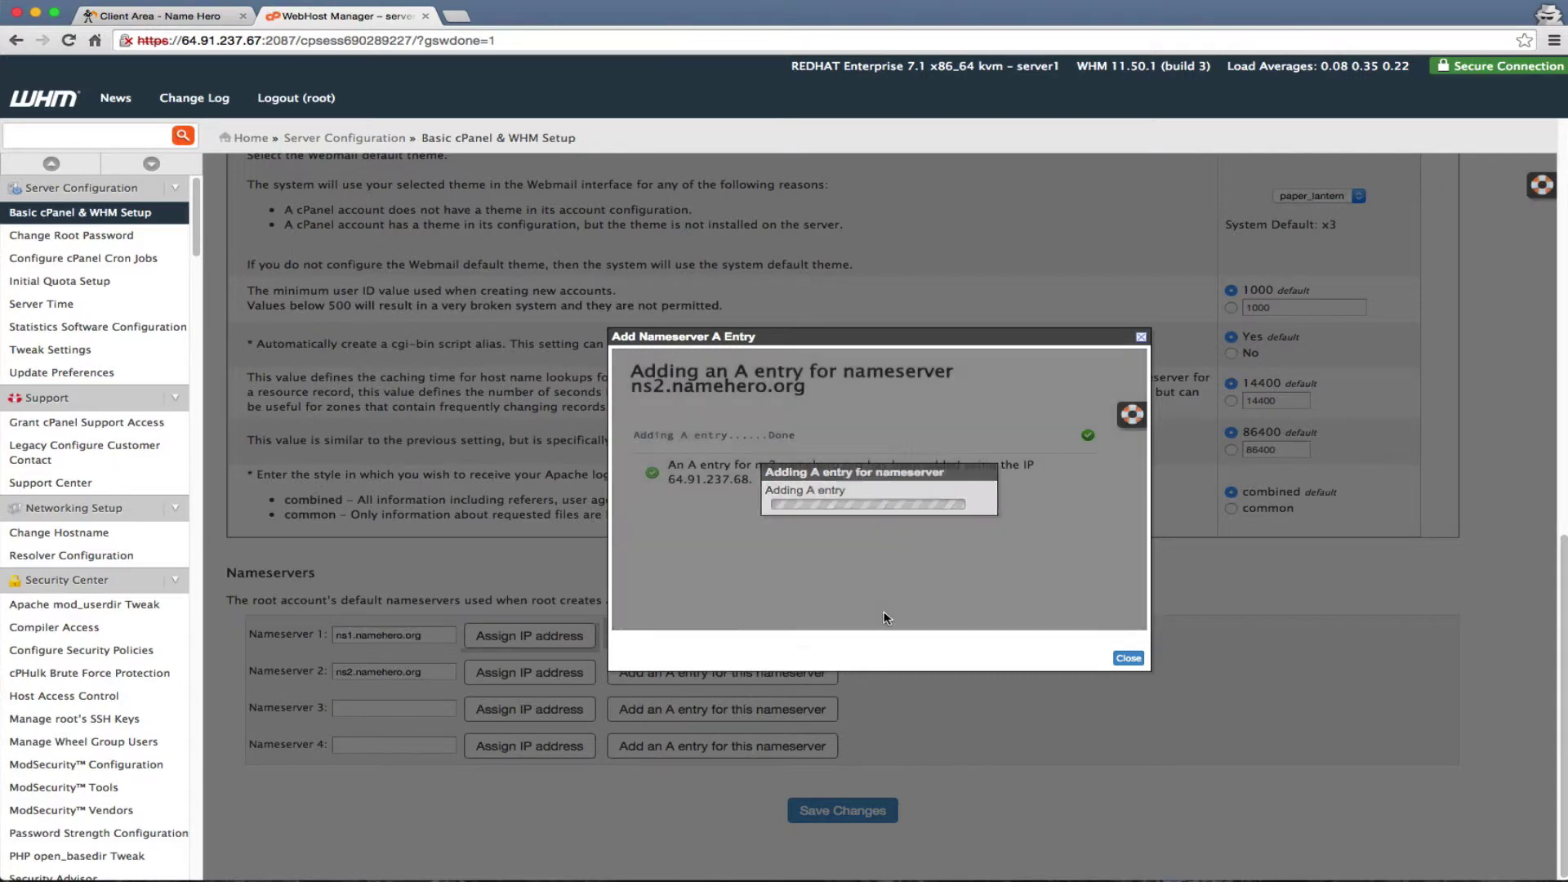
click(1128, 658)
click(420, 636)
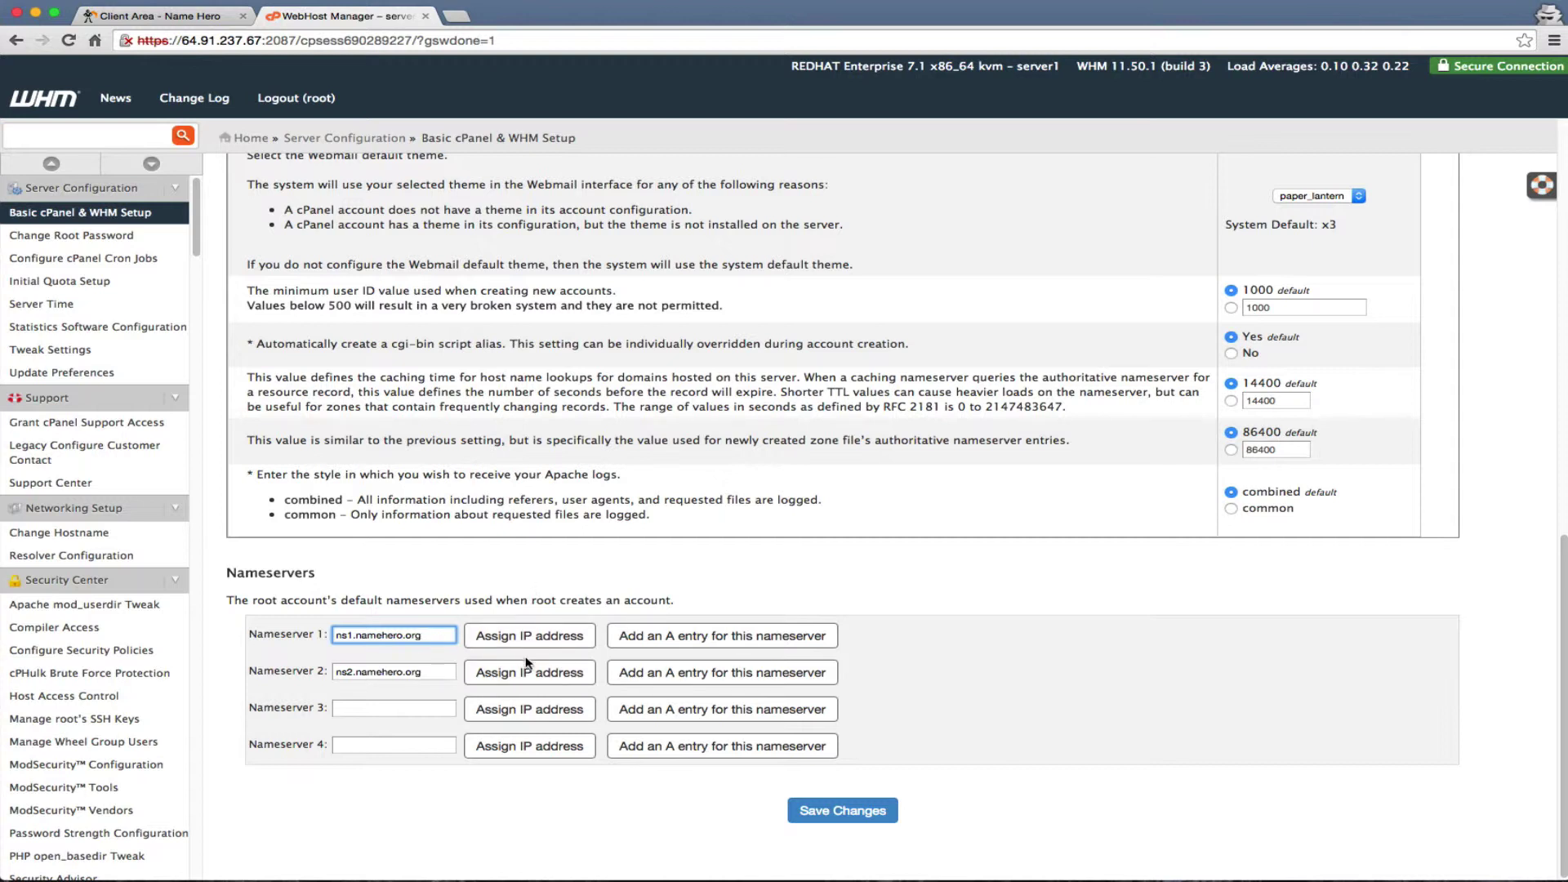
Step: Save Basic cPanel & WHM Setup with ns1 and ns2.namehero.org as nameservers
click(844, 818)
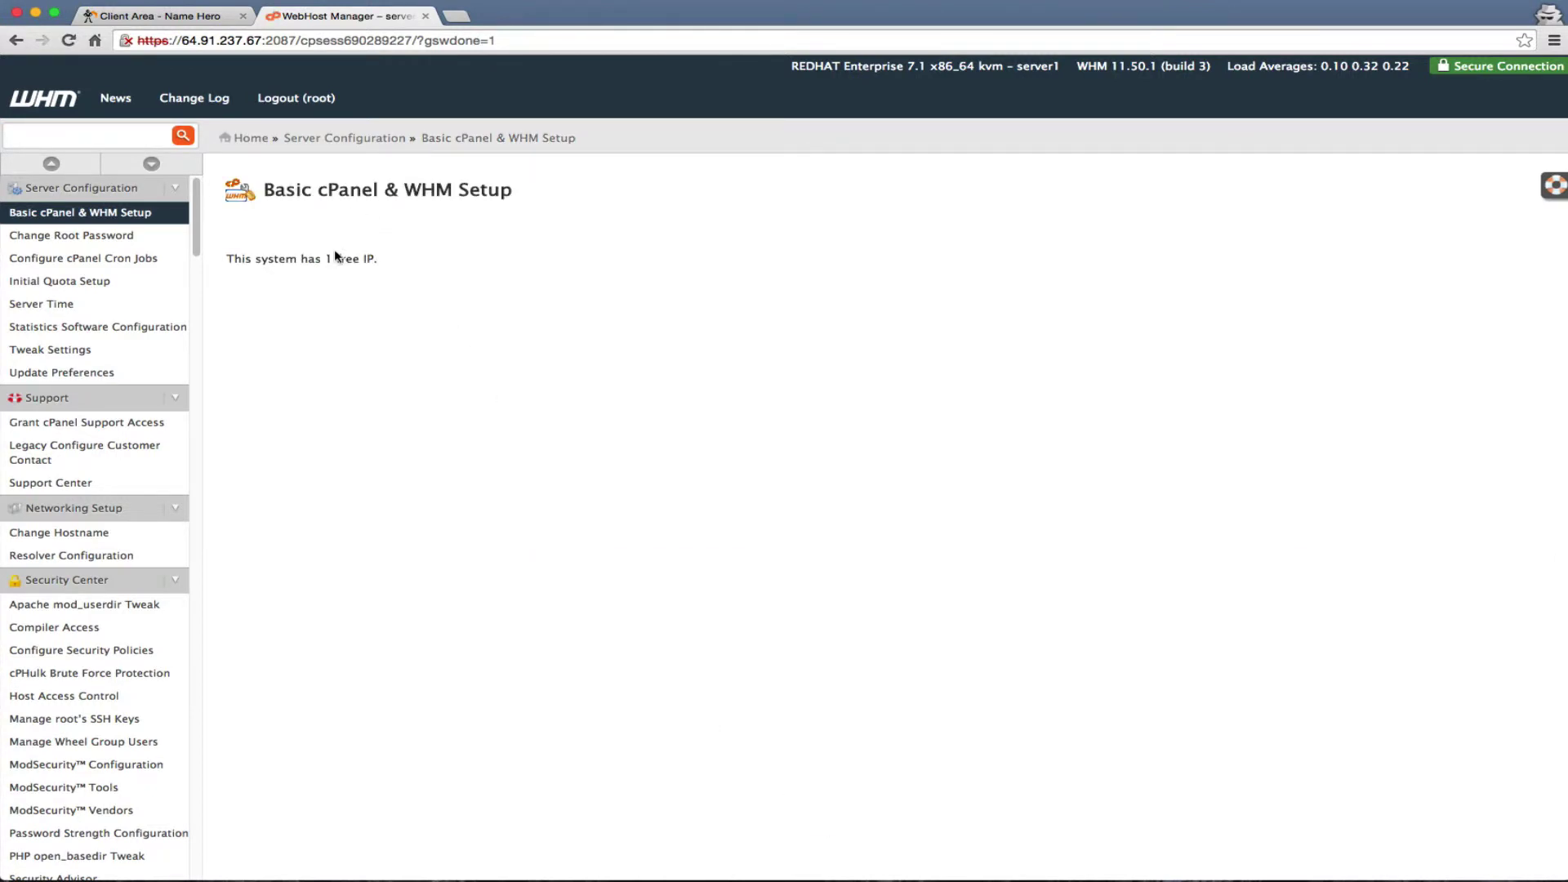
Step: Search the WHM sidebar for 'create' and open Create a New Account
scroll(121, 506, down, 1)
scroll(121, 507, down, 10)
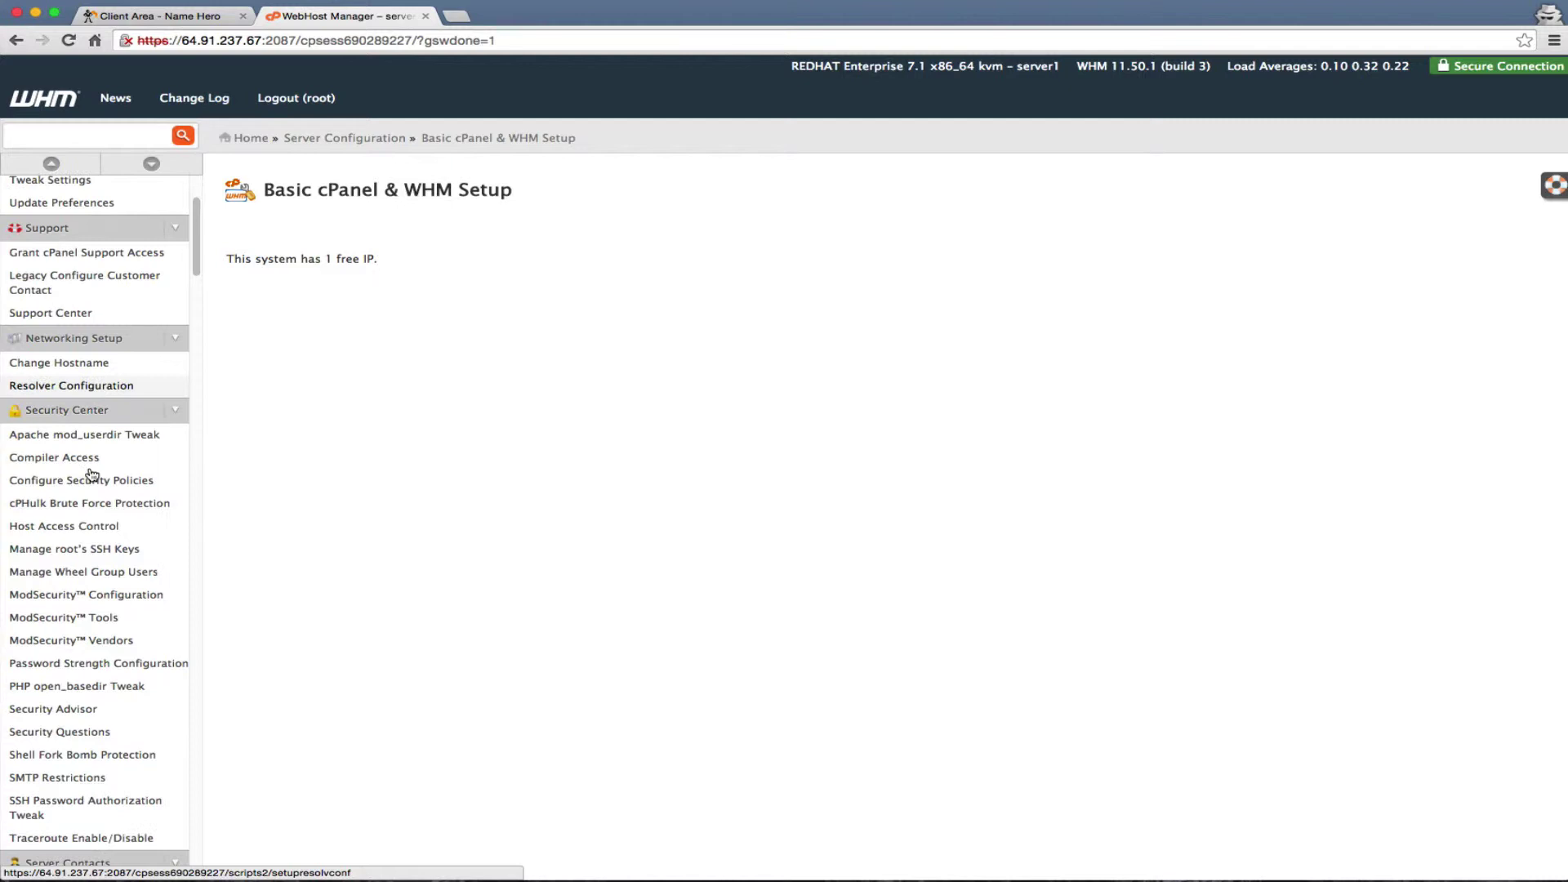
click(82, 136)
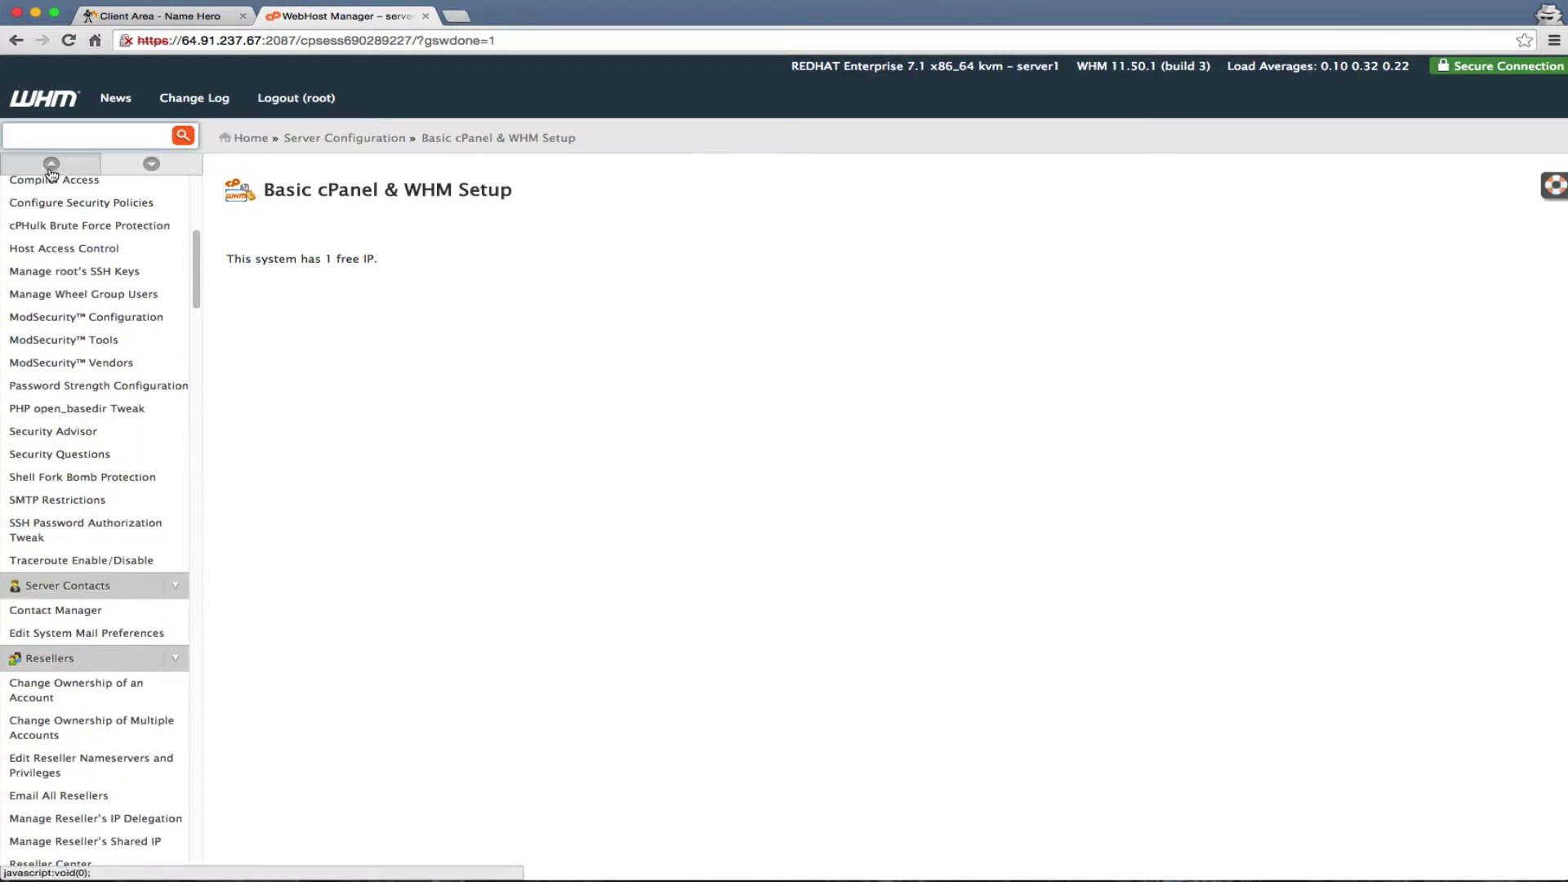
text(create)
click(90, 214)
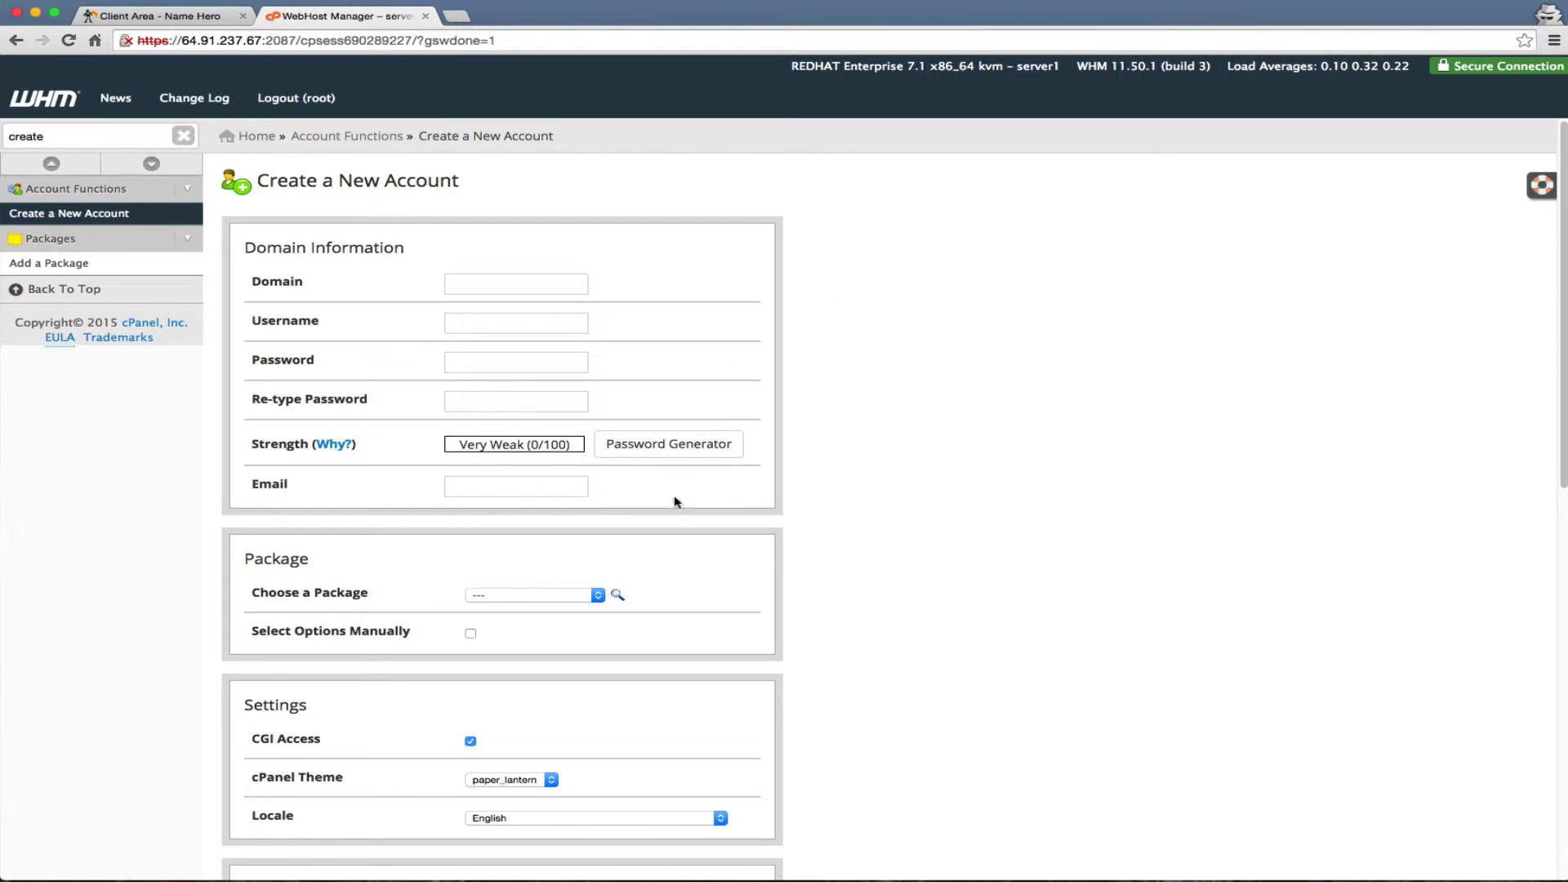
Step: Enter domain namehero.org, keep username namehero, and apply a generated very strong password
click(567, 284)
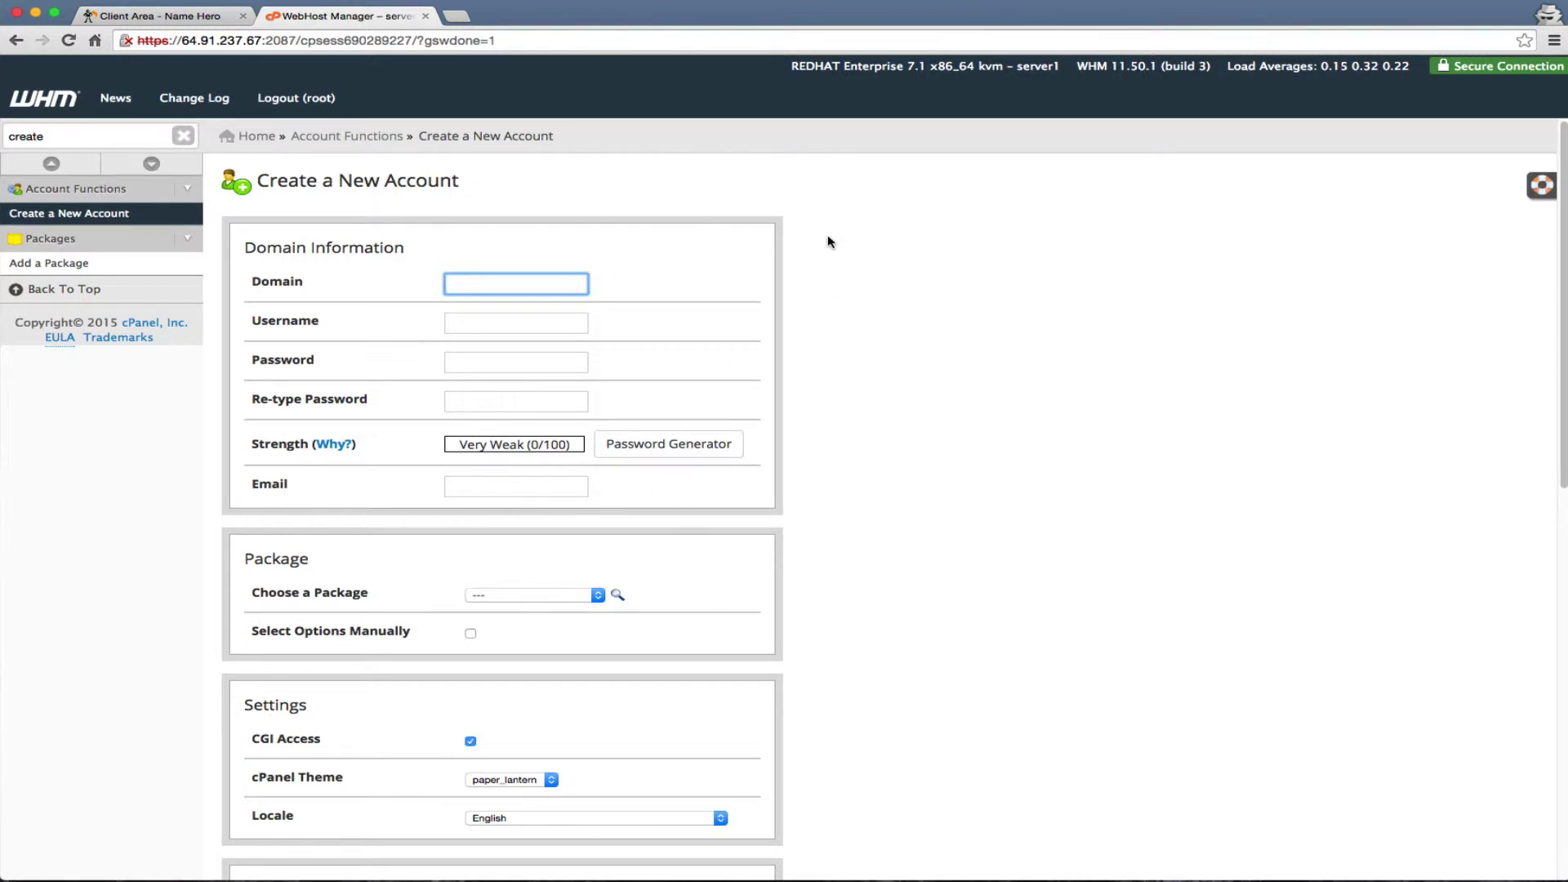
text(namehero.org)
key(Tab)
click(542, 328)
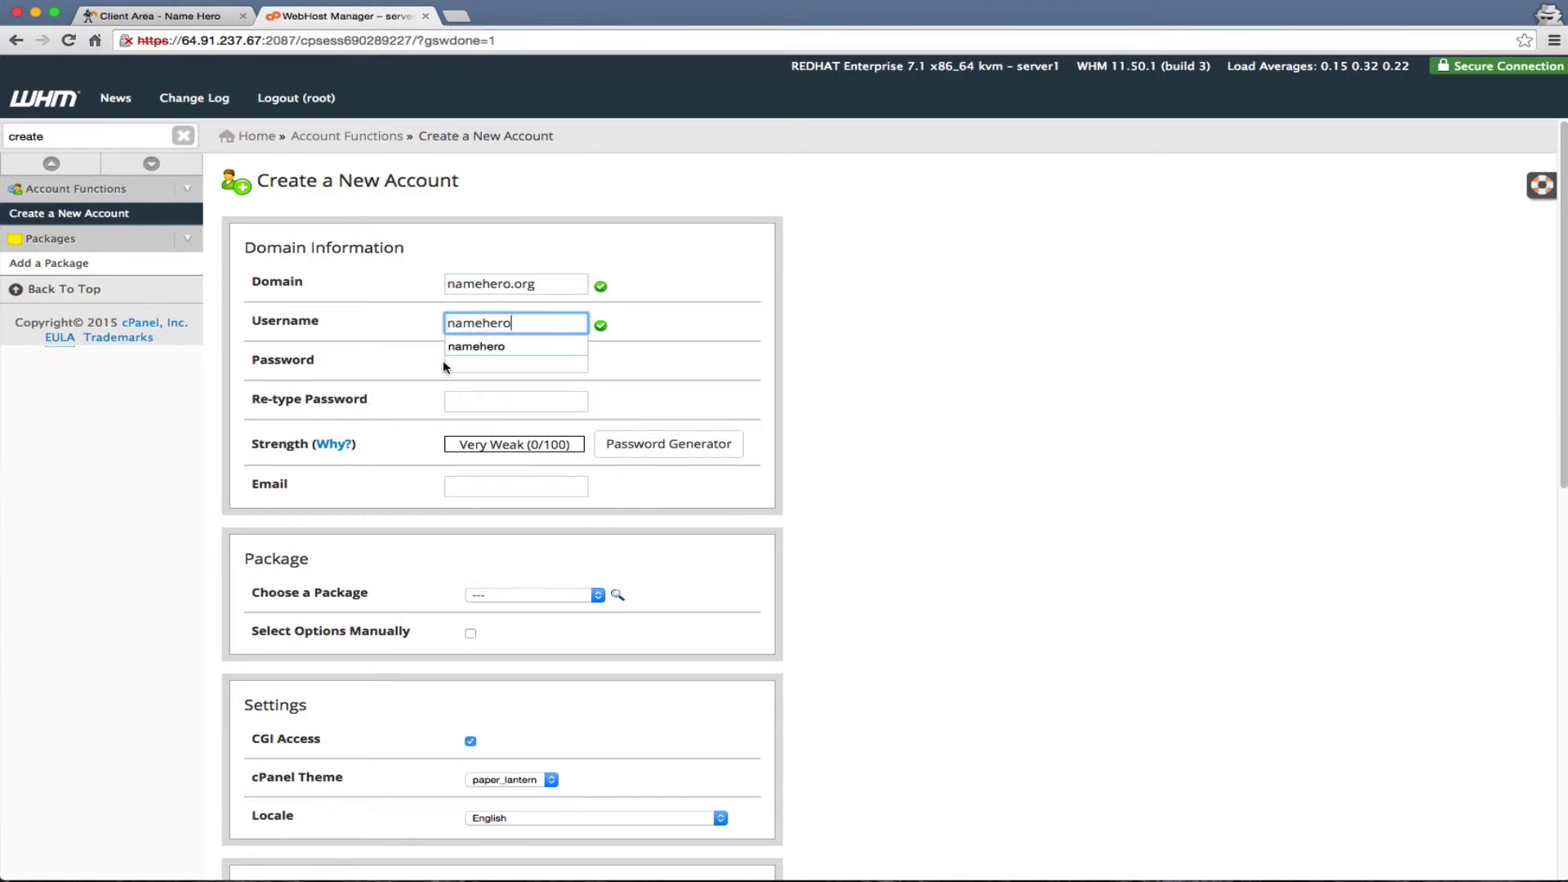
click(514, 367)
click(668, 444)
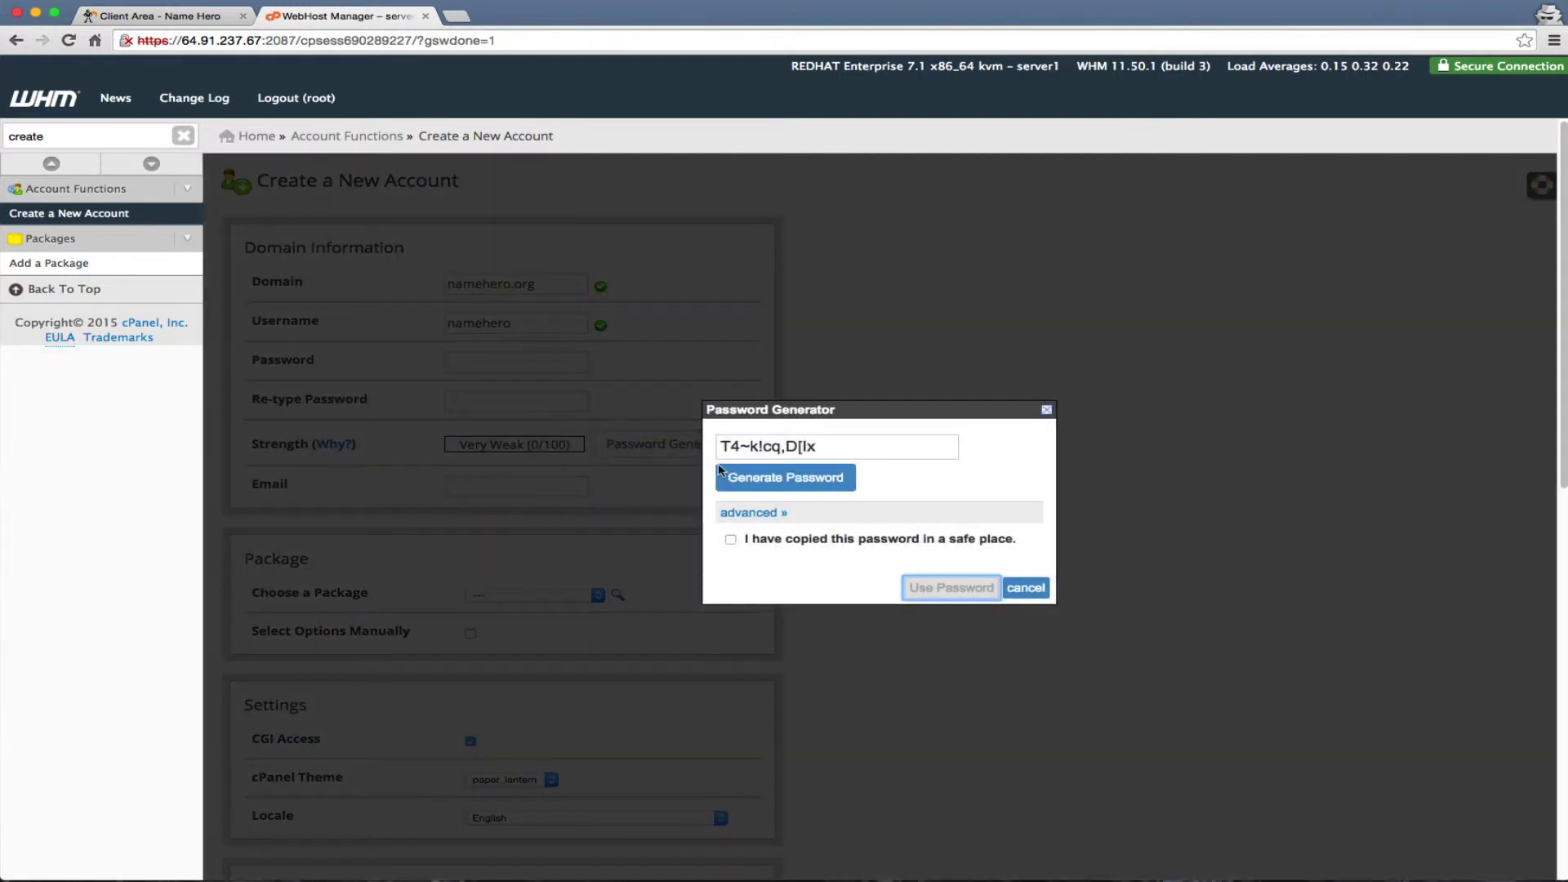
click(733, 543)
click(731, 541)
click(972, 590)
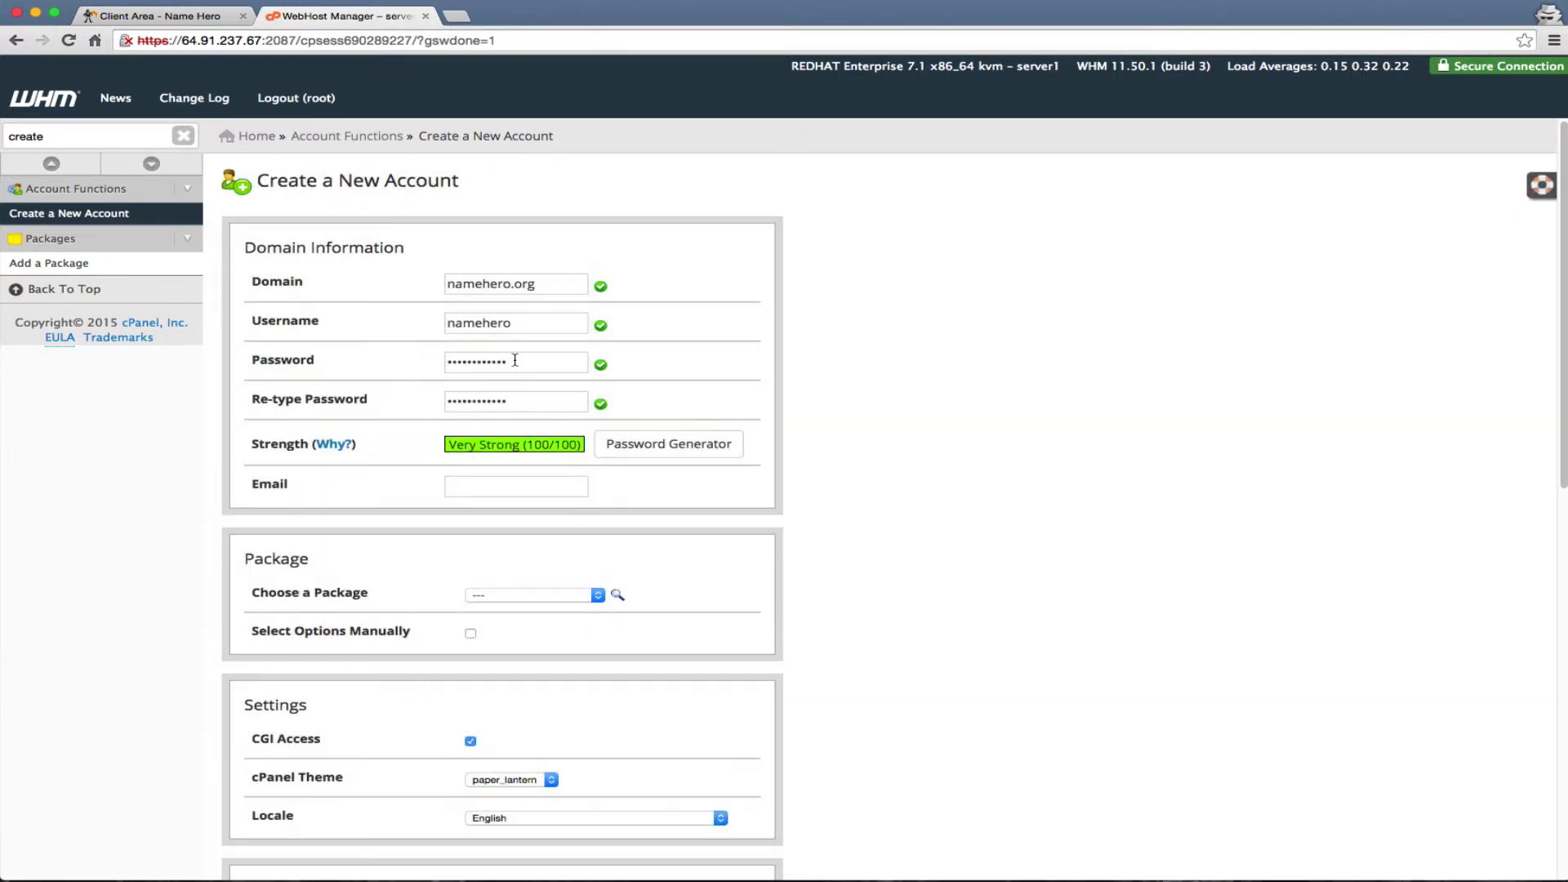
Step: Leave the hosting package unselected and enable Select Options Manually for resource limits
click(489, 484)
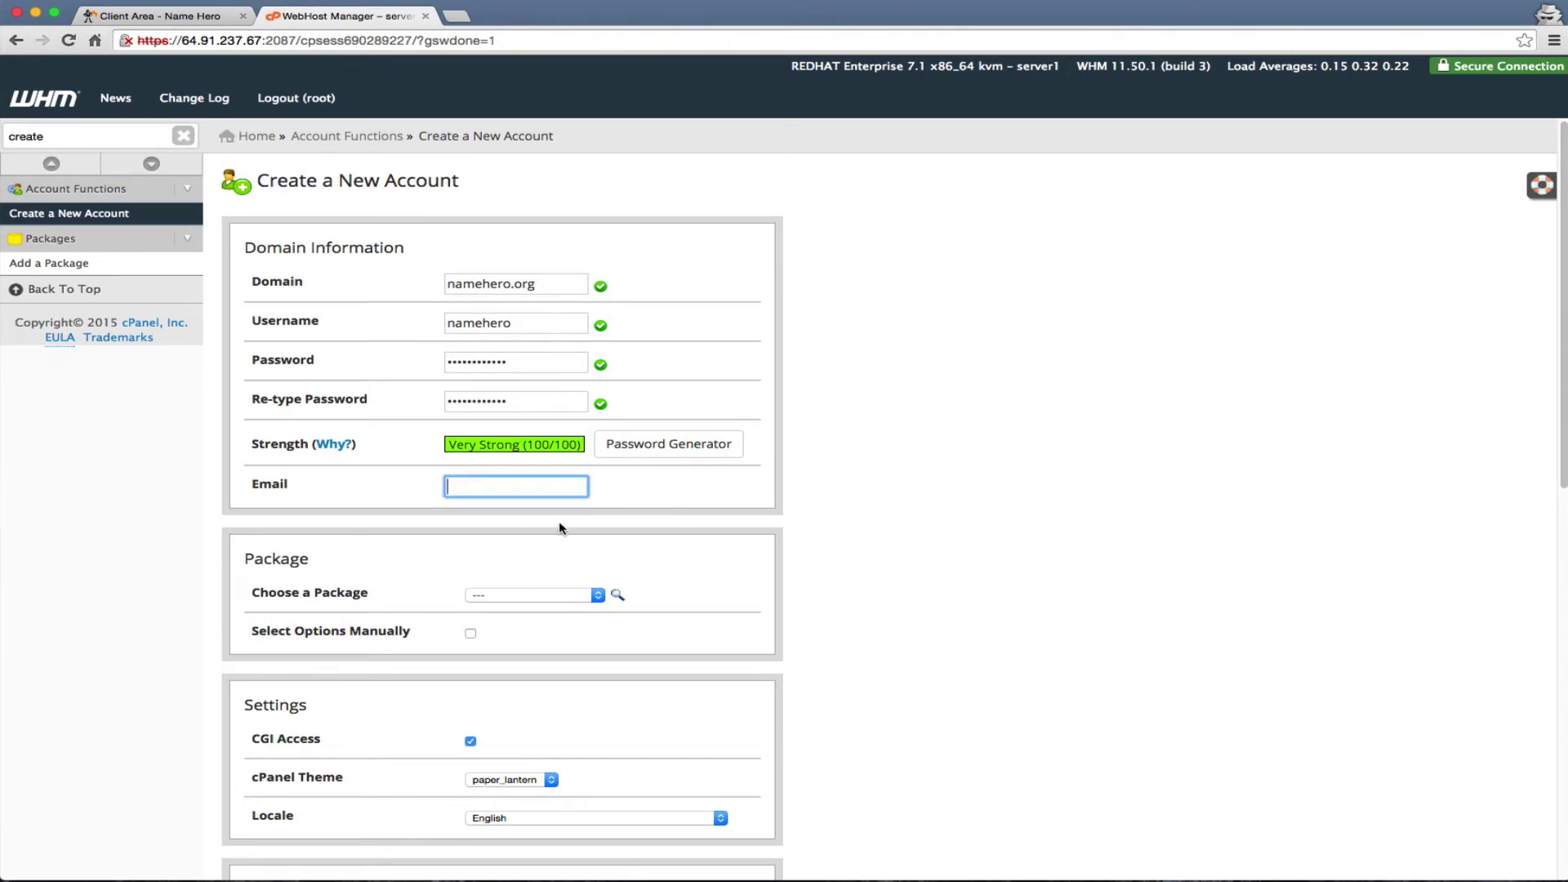
scroll(529, 502, down, 2)
scroll(535, 527, down, 1)
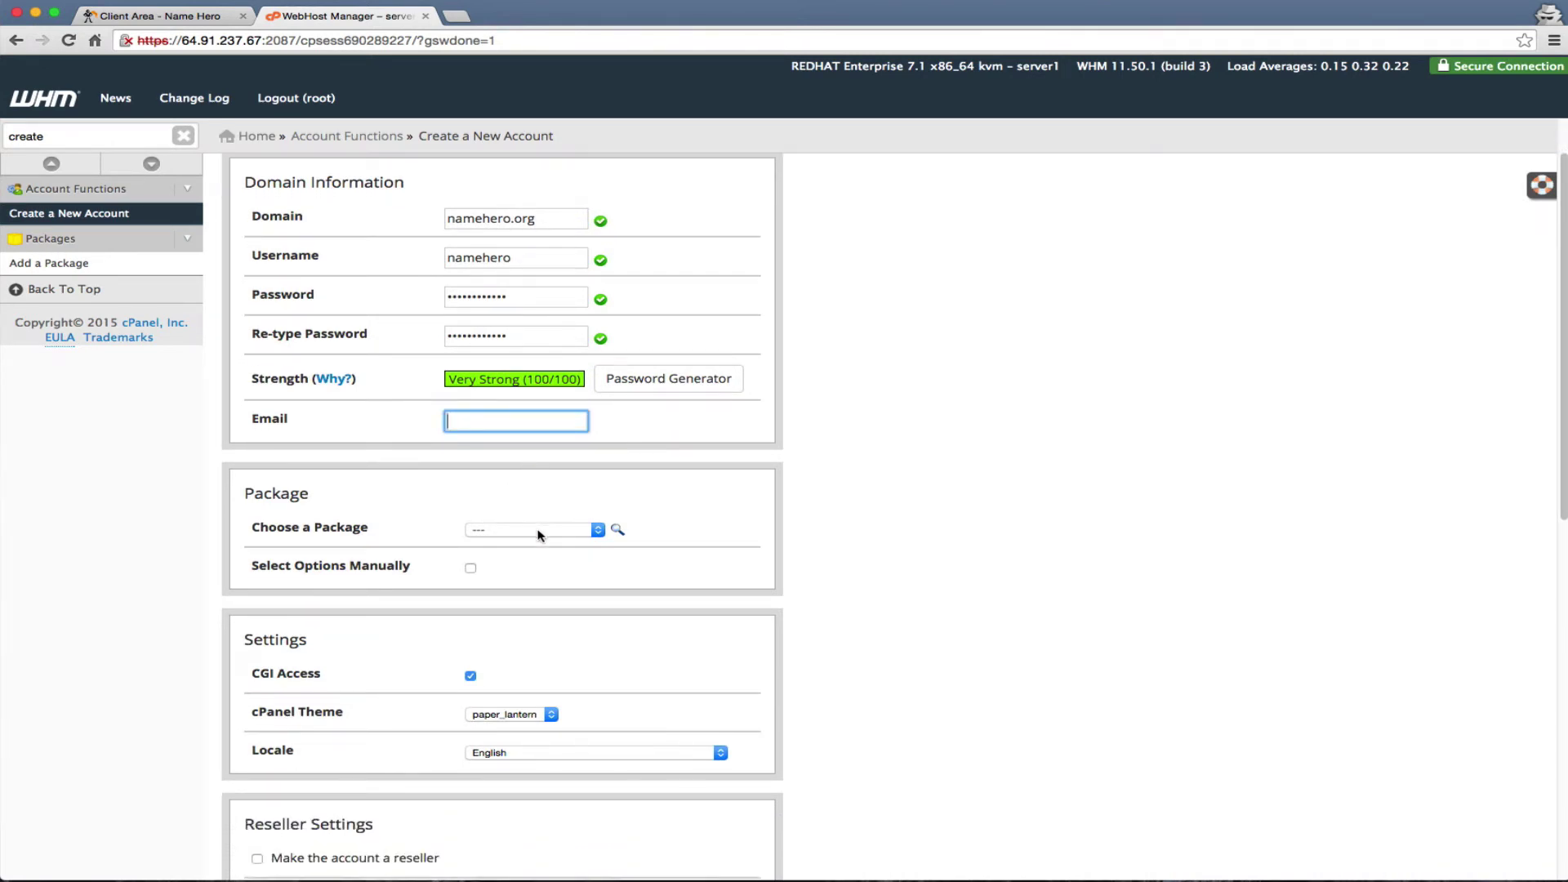
click(531, 531)
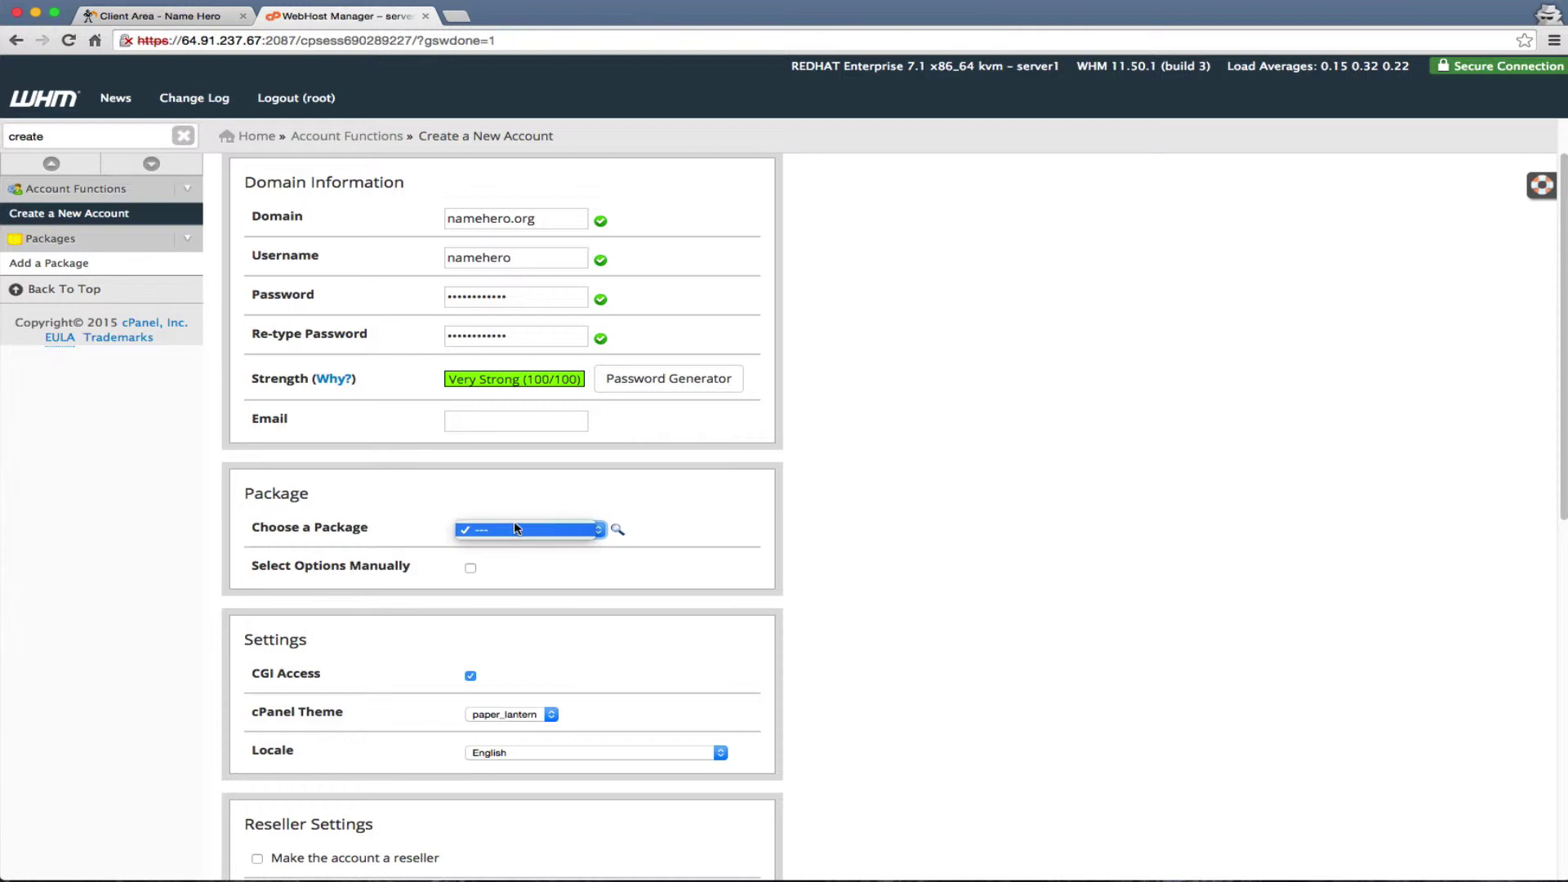
click(334, 547)
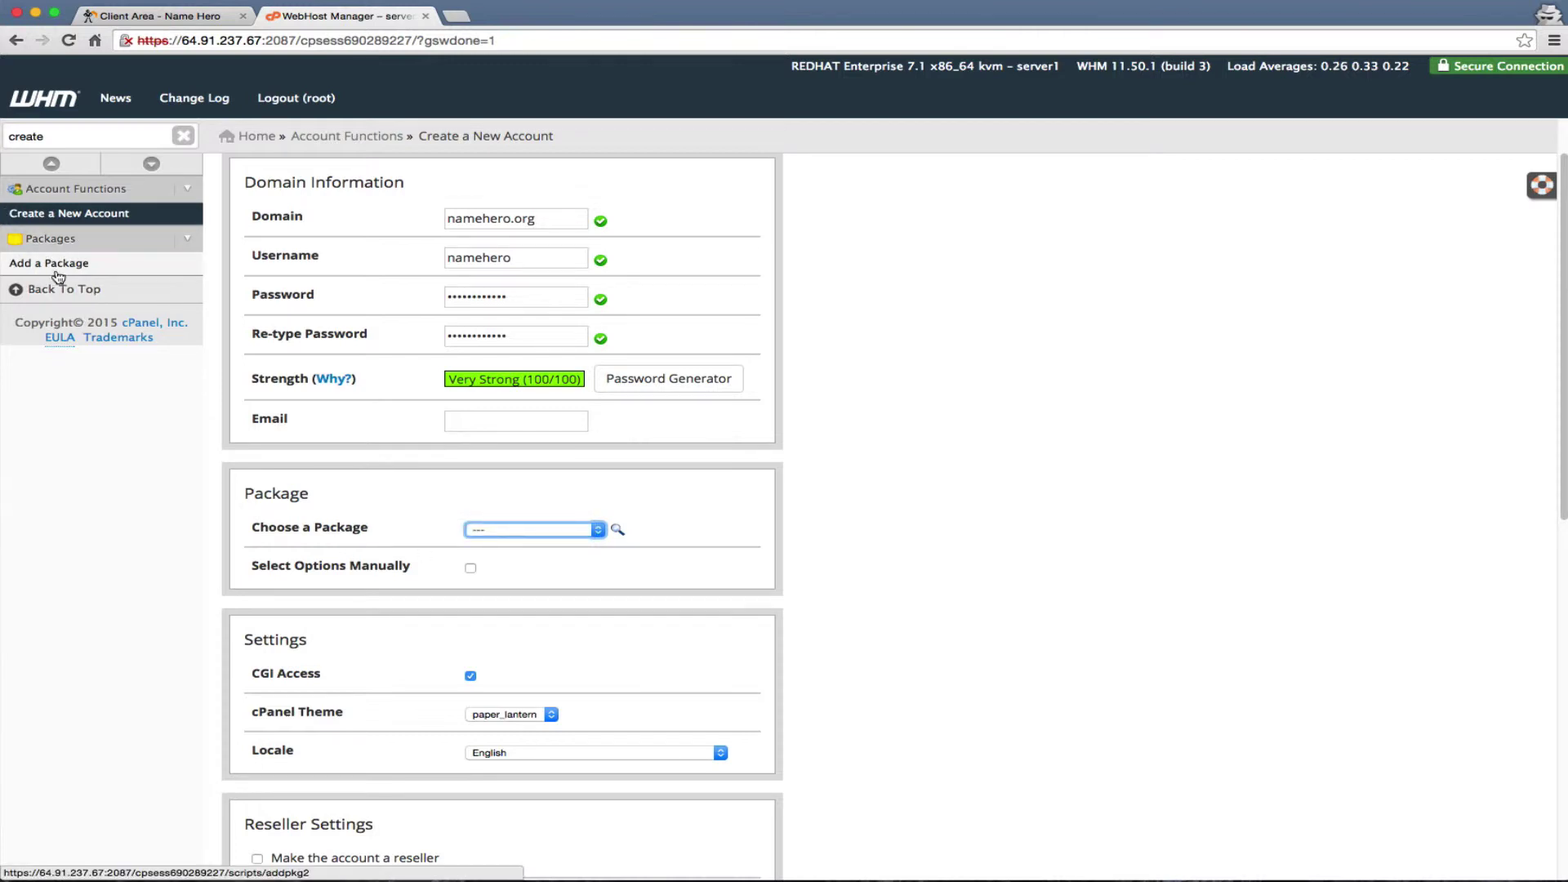
click(469, 568)
Step: Give the new account the dedicated IP 64.91.237.68
scroll(425, 638, down, 5)
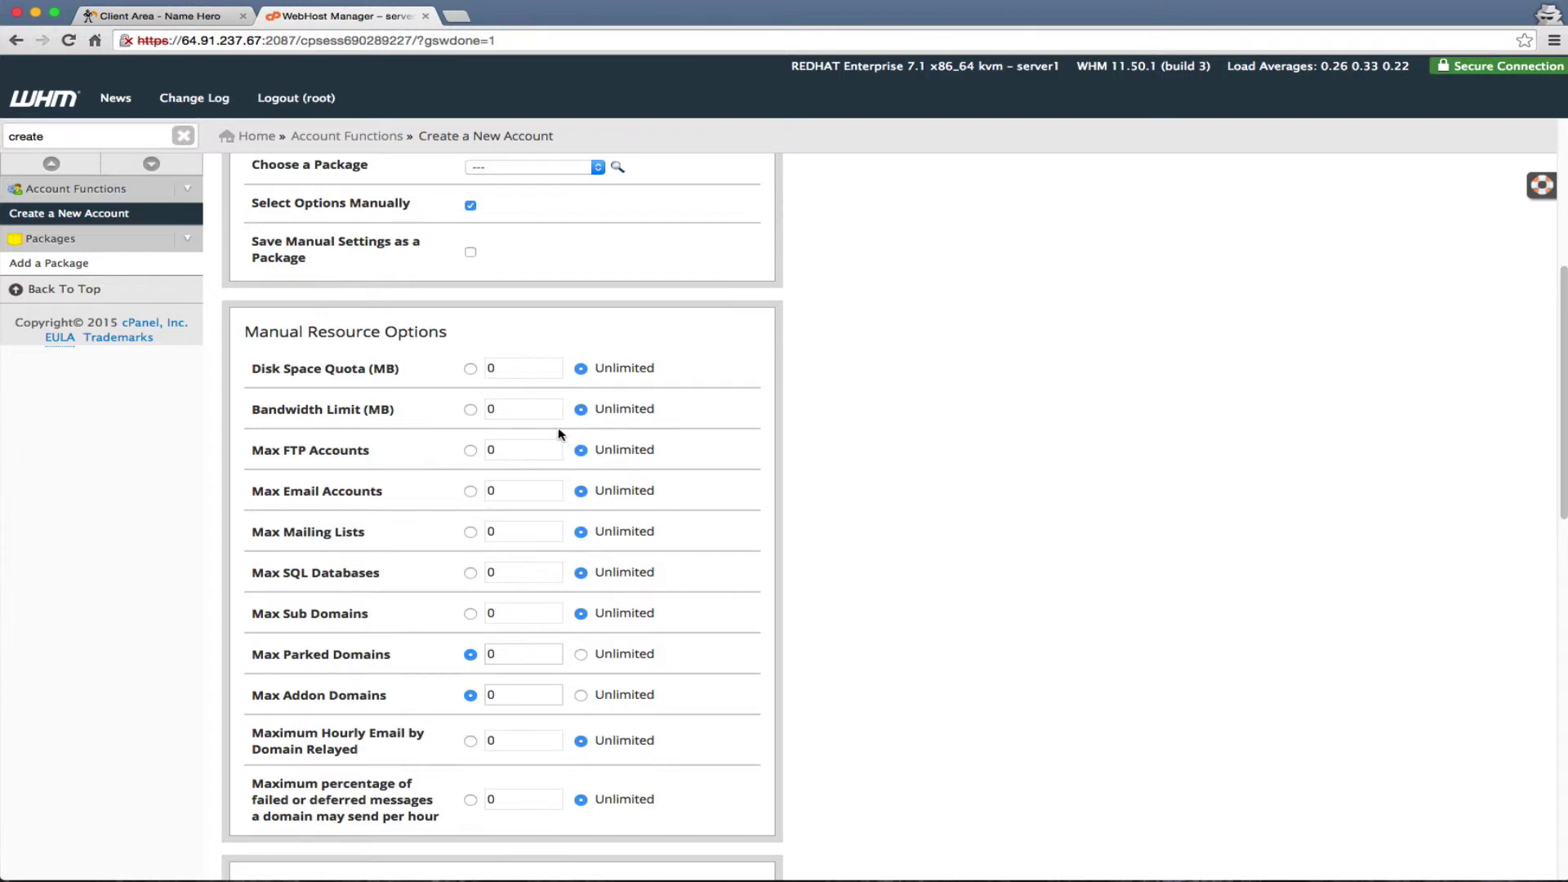
scroll(523, 571, down, 2)
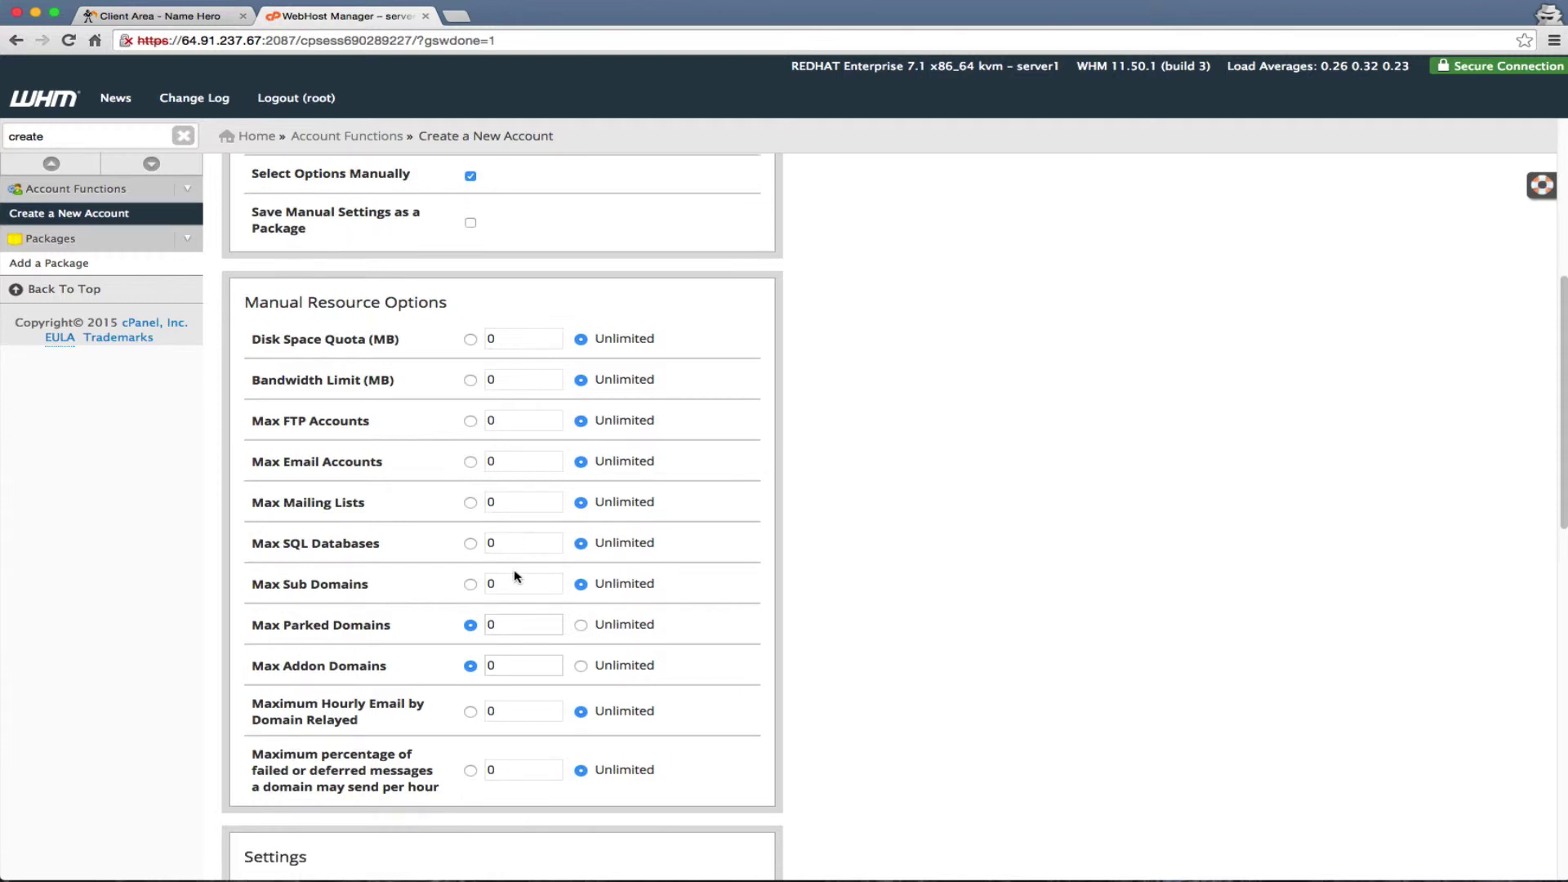
scroll(512, 593, down, 7)
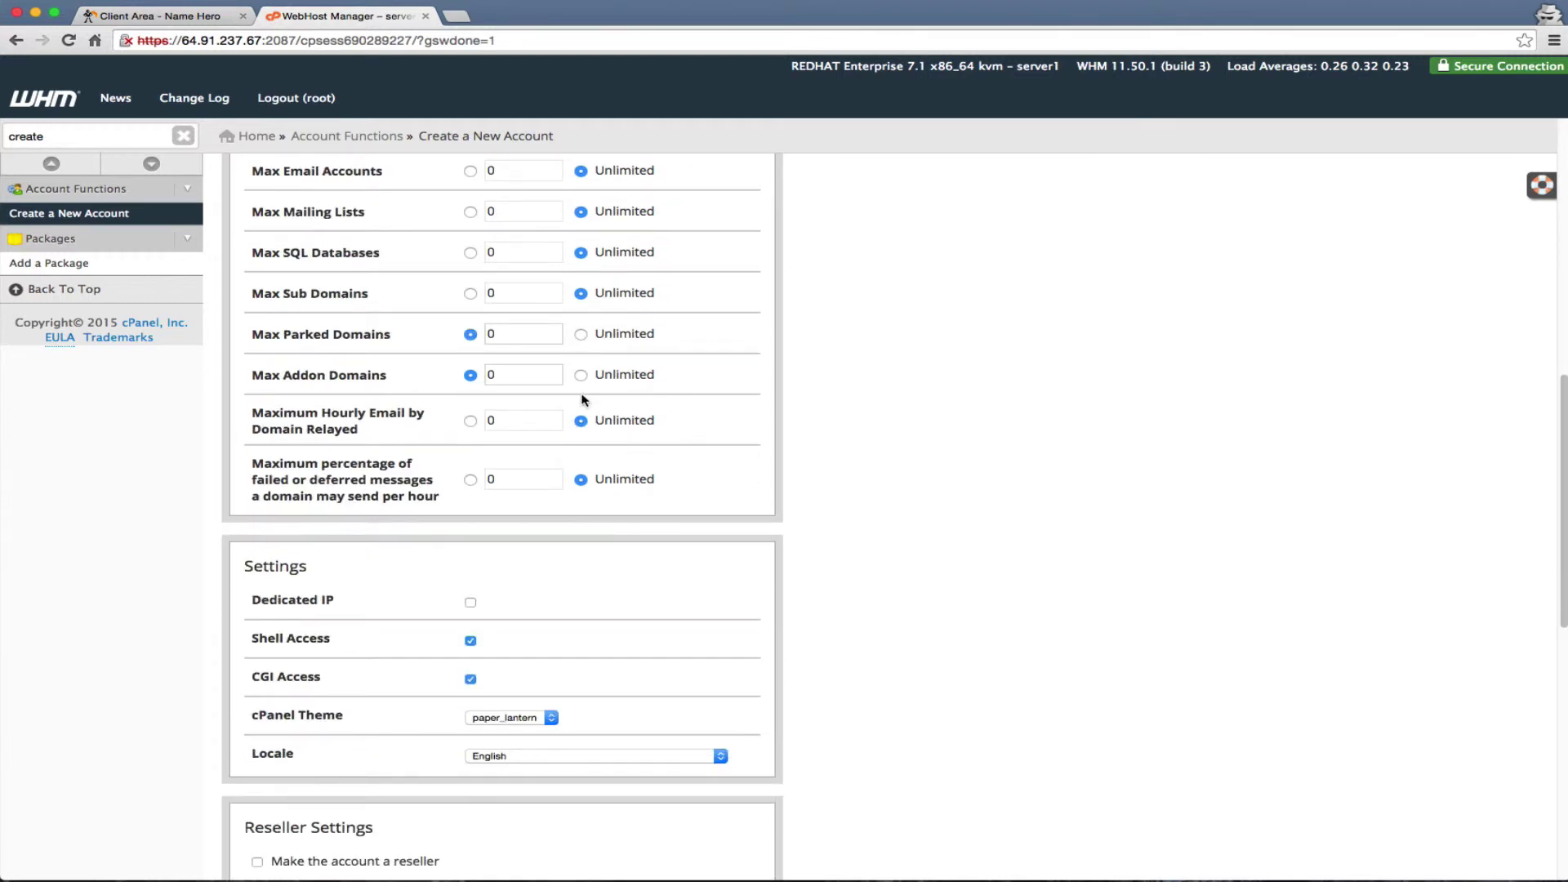
scroll(553, 455, down, 2)
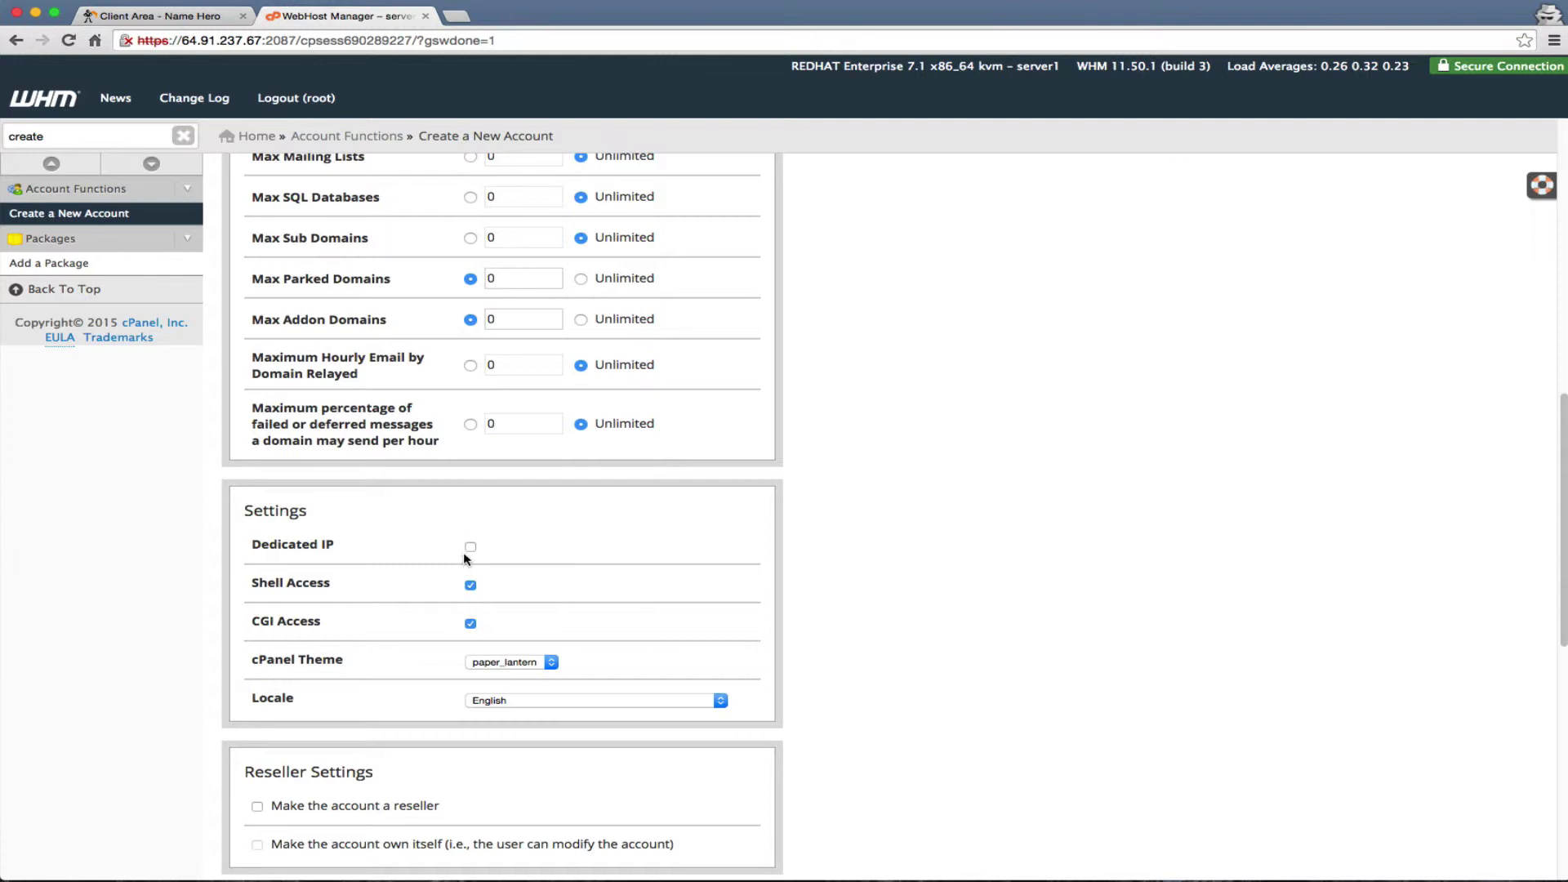
click(471, 546)
click(488, 584)
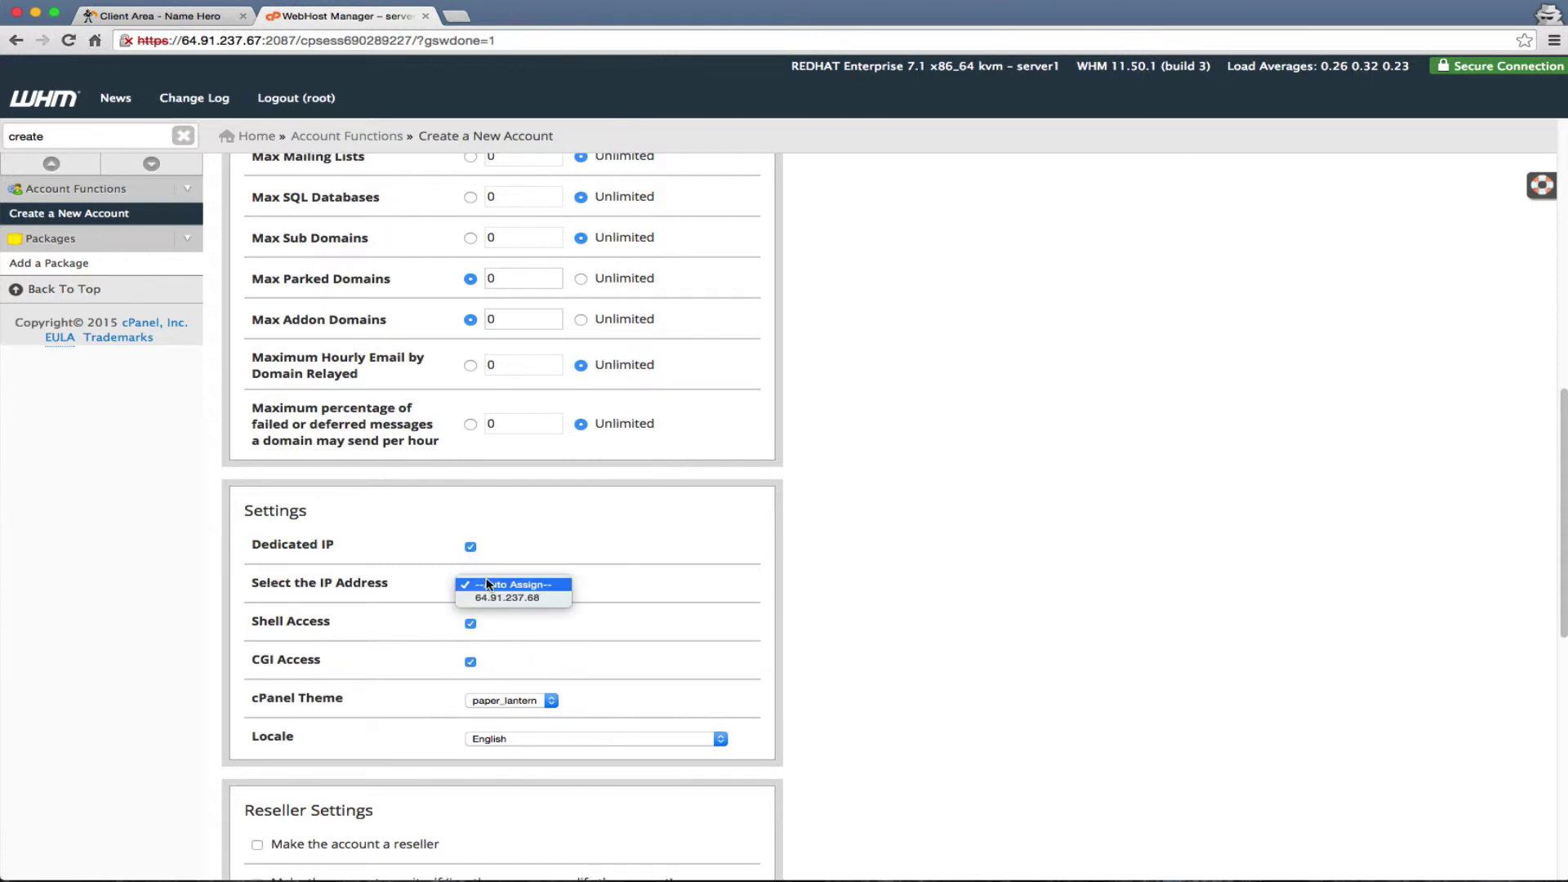
click(489, 596)
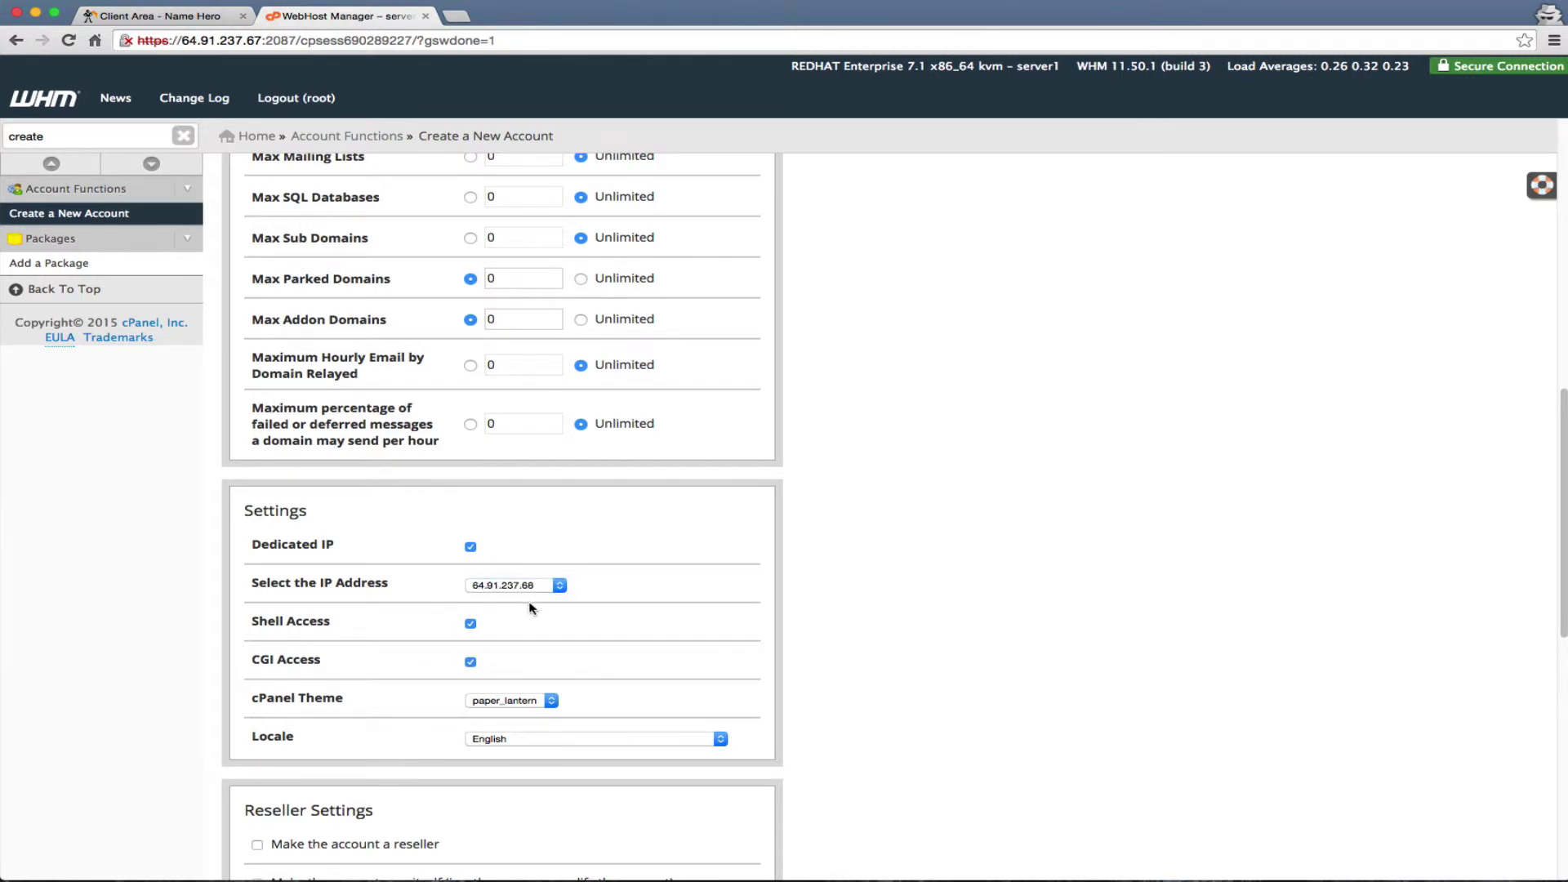
Step: Turn off shell access and submit the account creation
scroll(523, 613, down, 1)
click(471, 623)
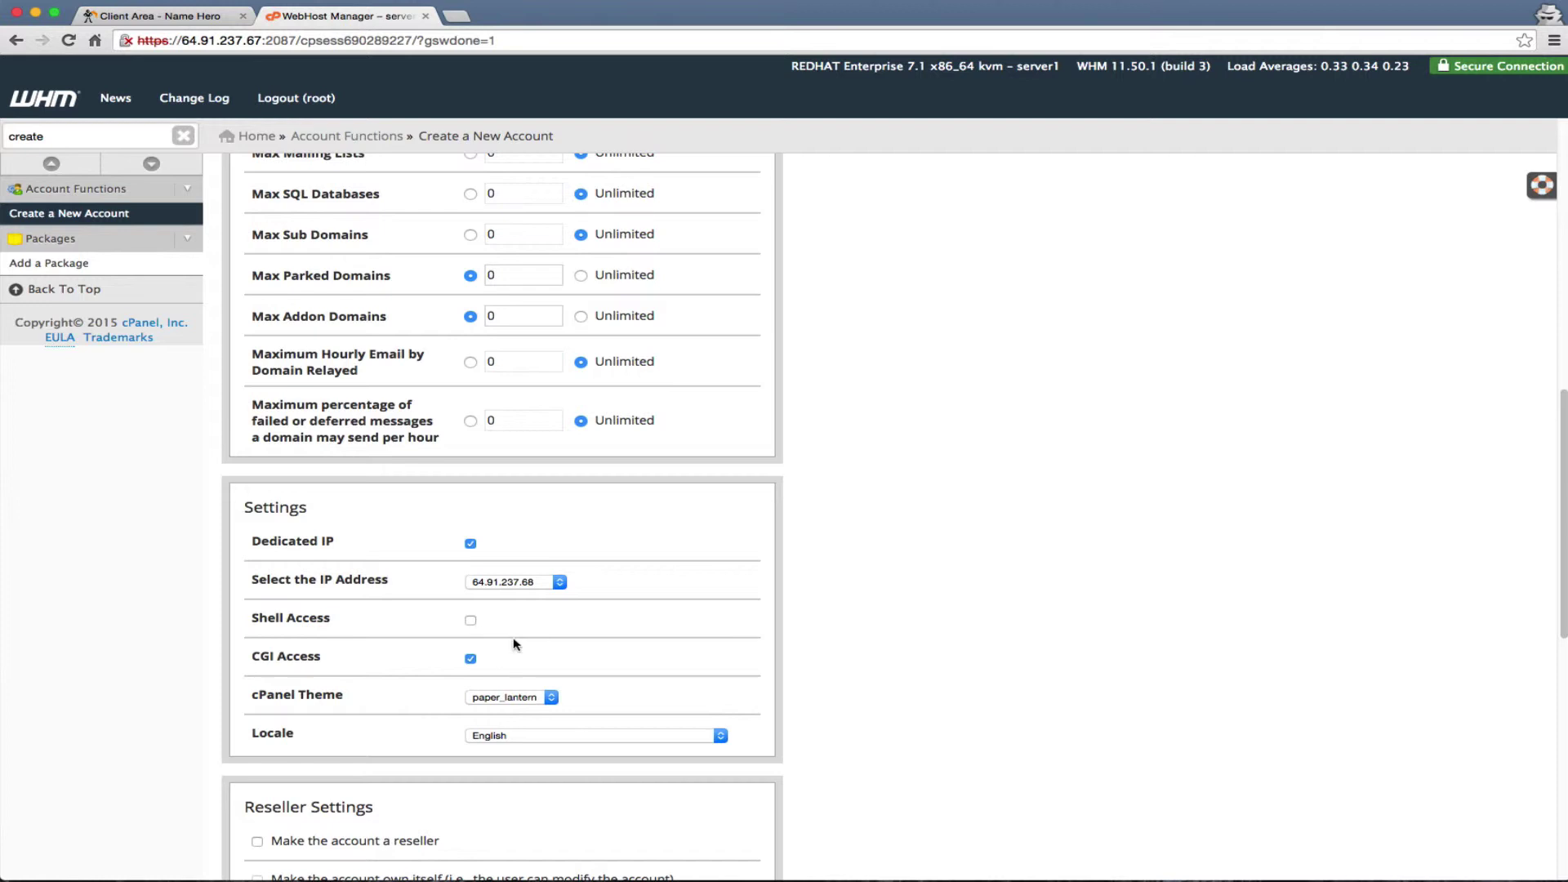
scroll(520, 636, down, 2)
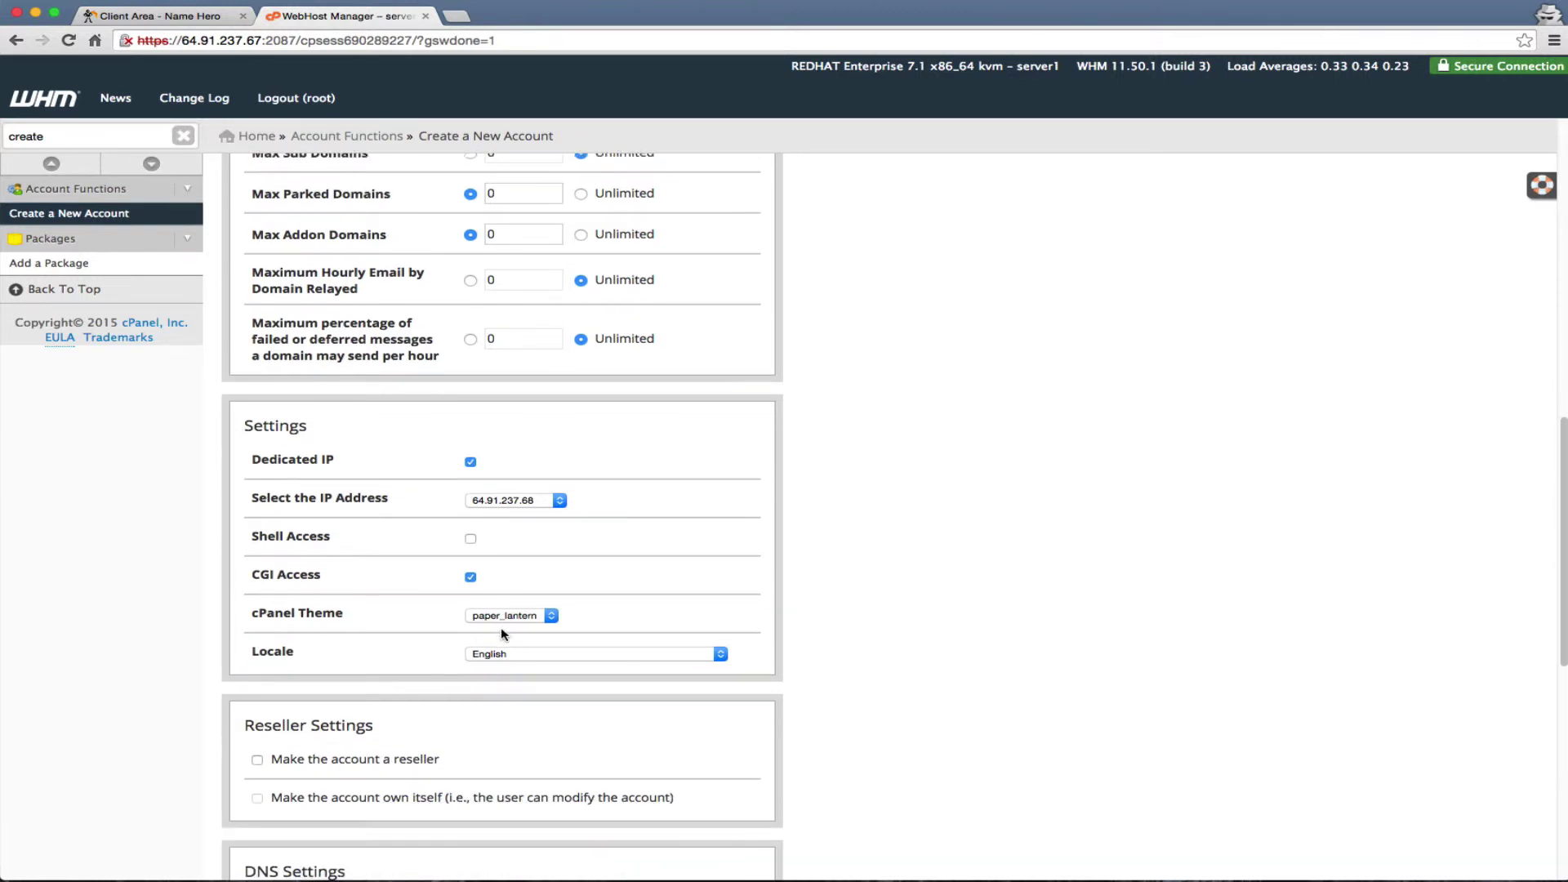
scroll(501, 634, down, 4)
scroll(389, 625, down, 2)
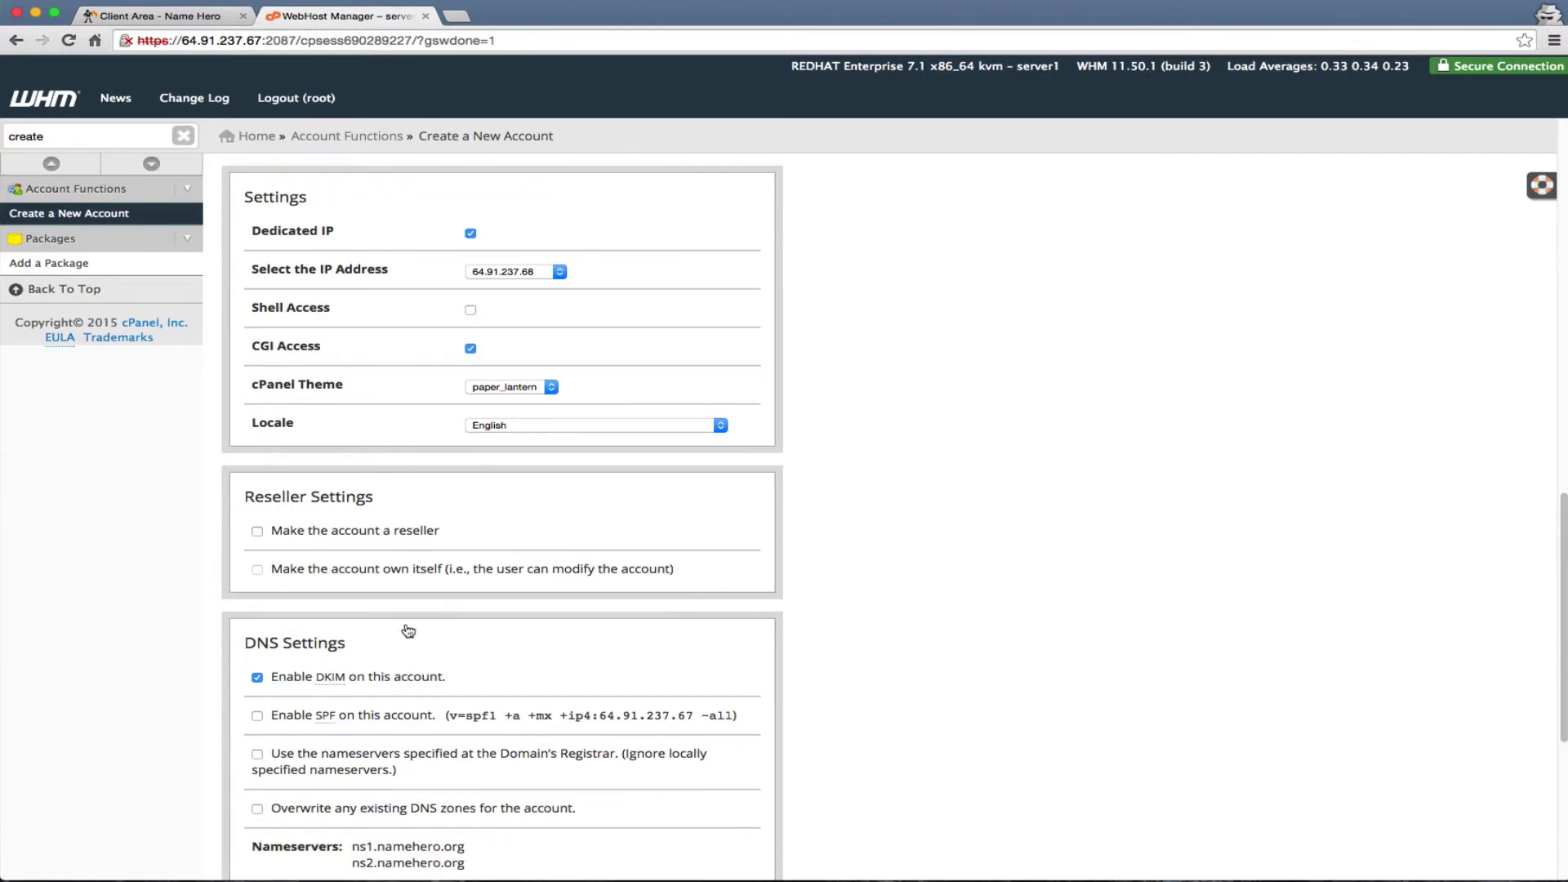
scroll(456, 597, down, 6)
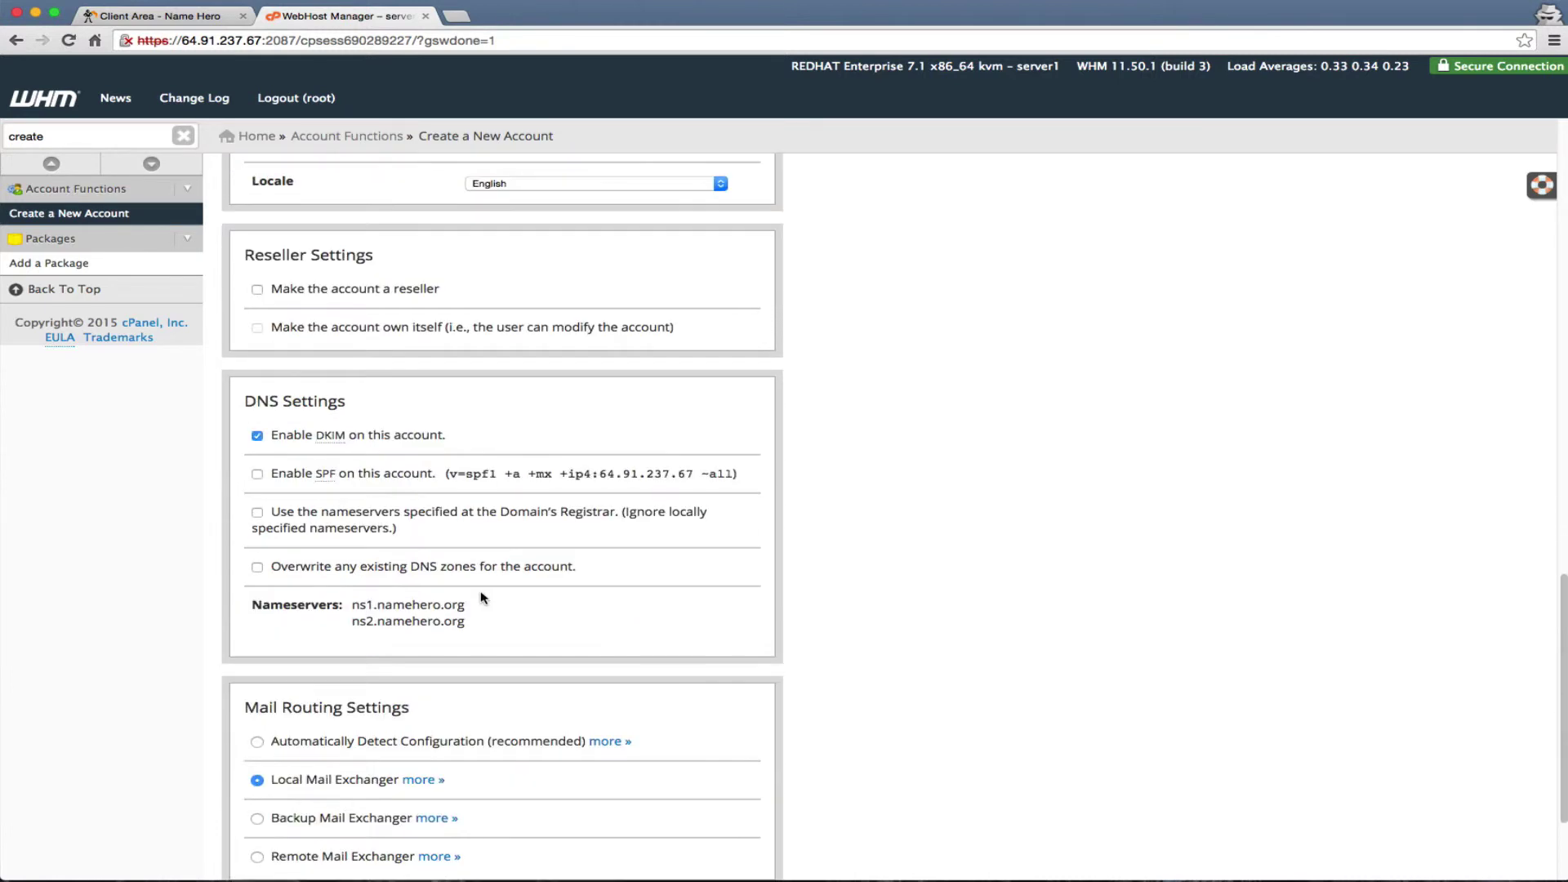
scroll(482, 598, down, 2)
click(252, 853)
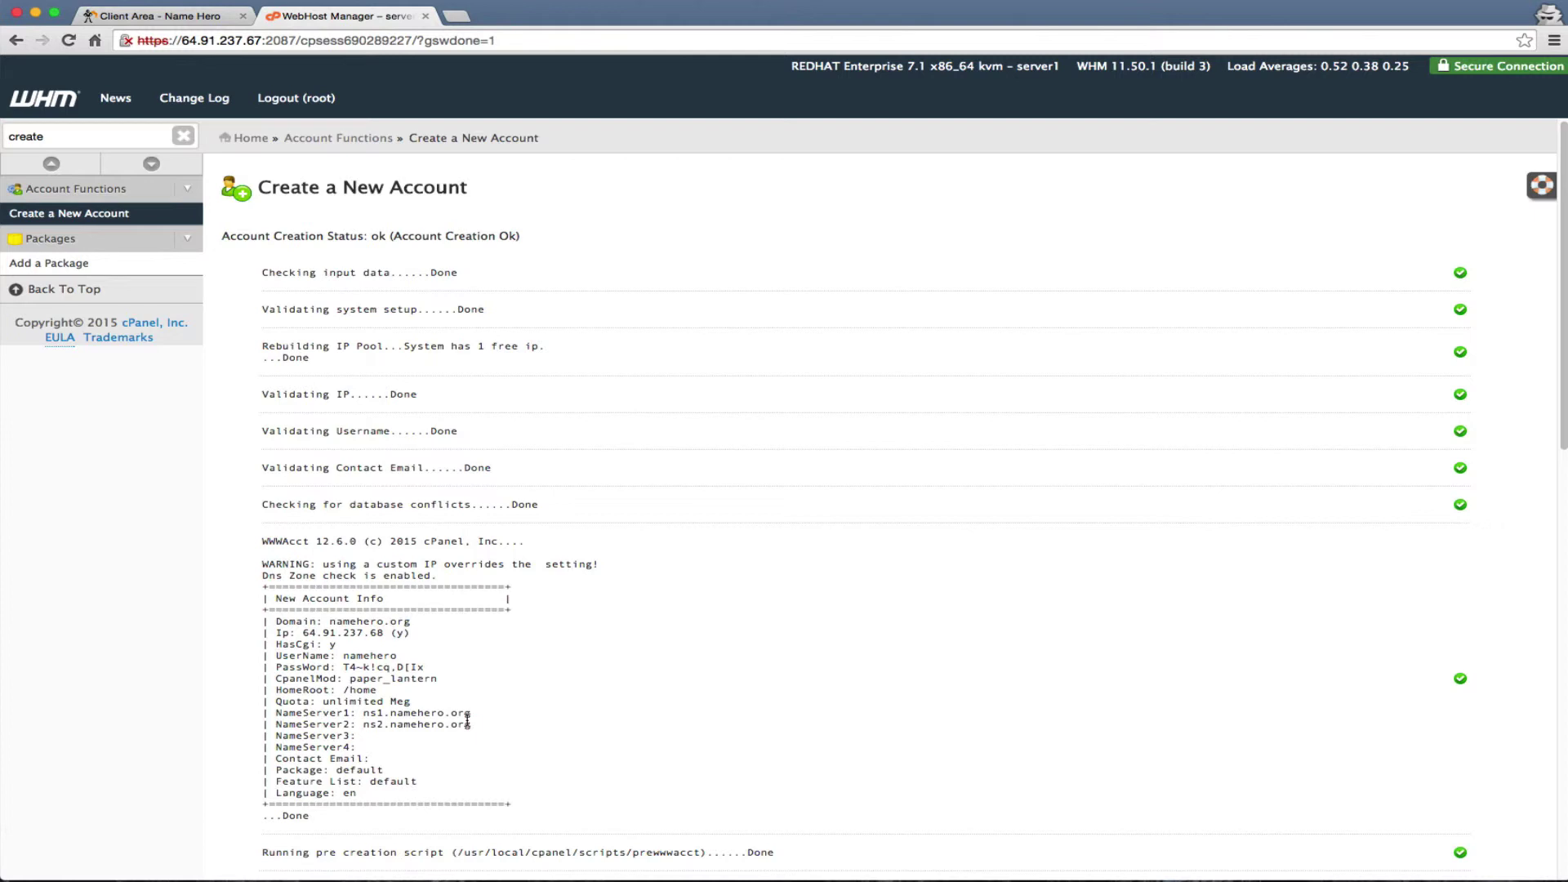
Step: Search 'list' in the sidebar and open List Accounts showing namehero.org
double_click(87, 135)
text(list)
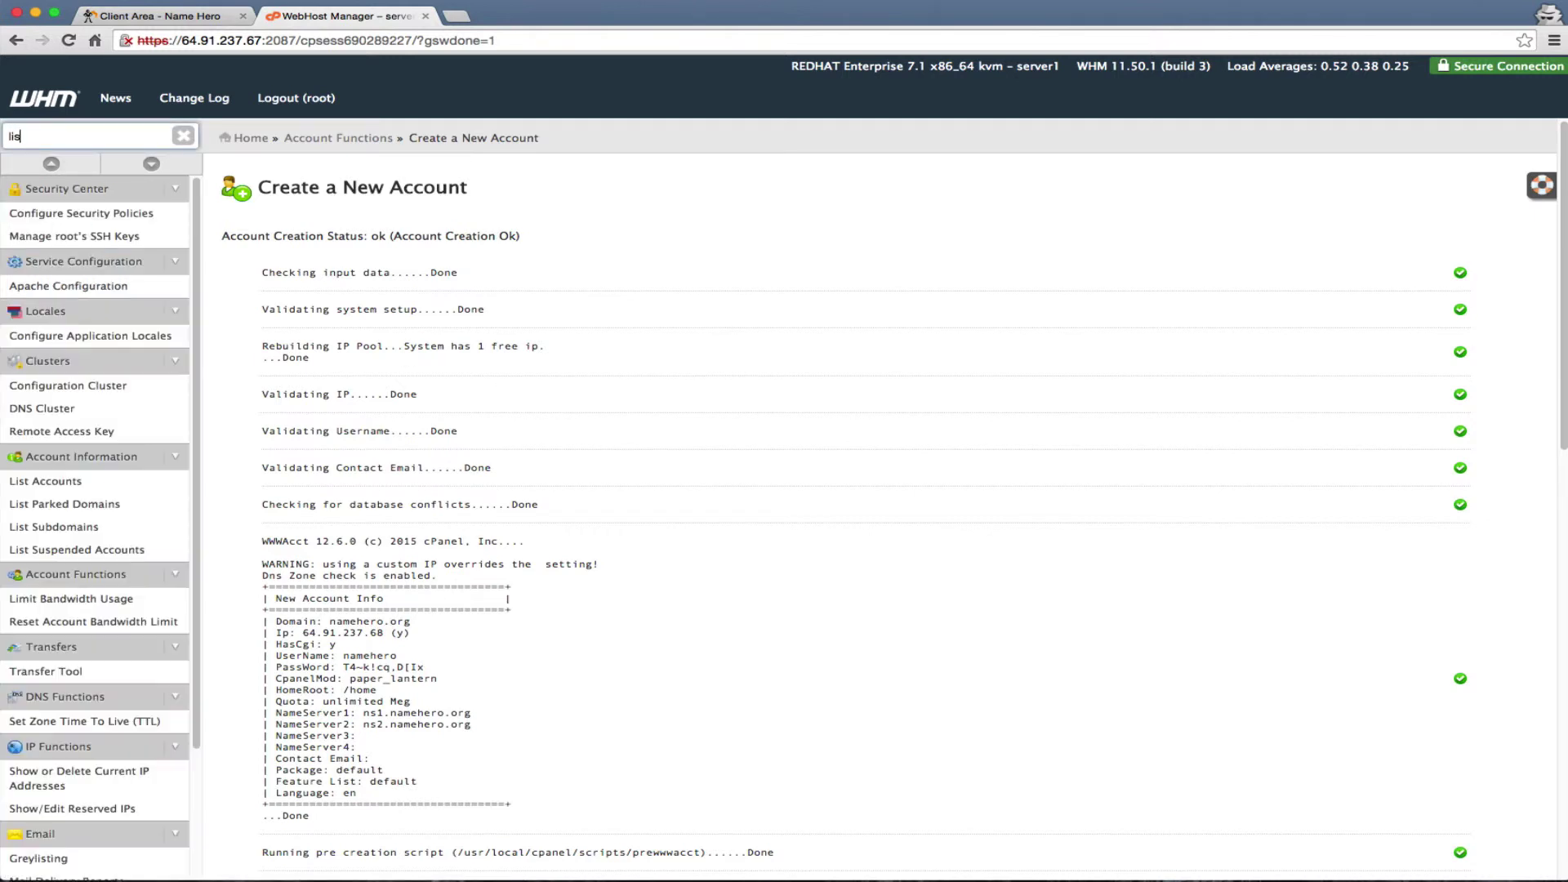
click(139, 221)
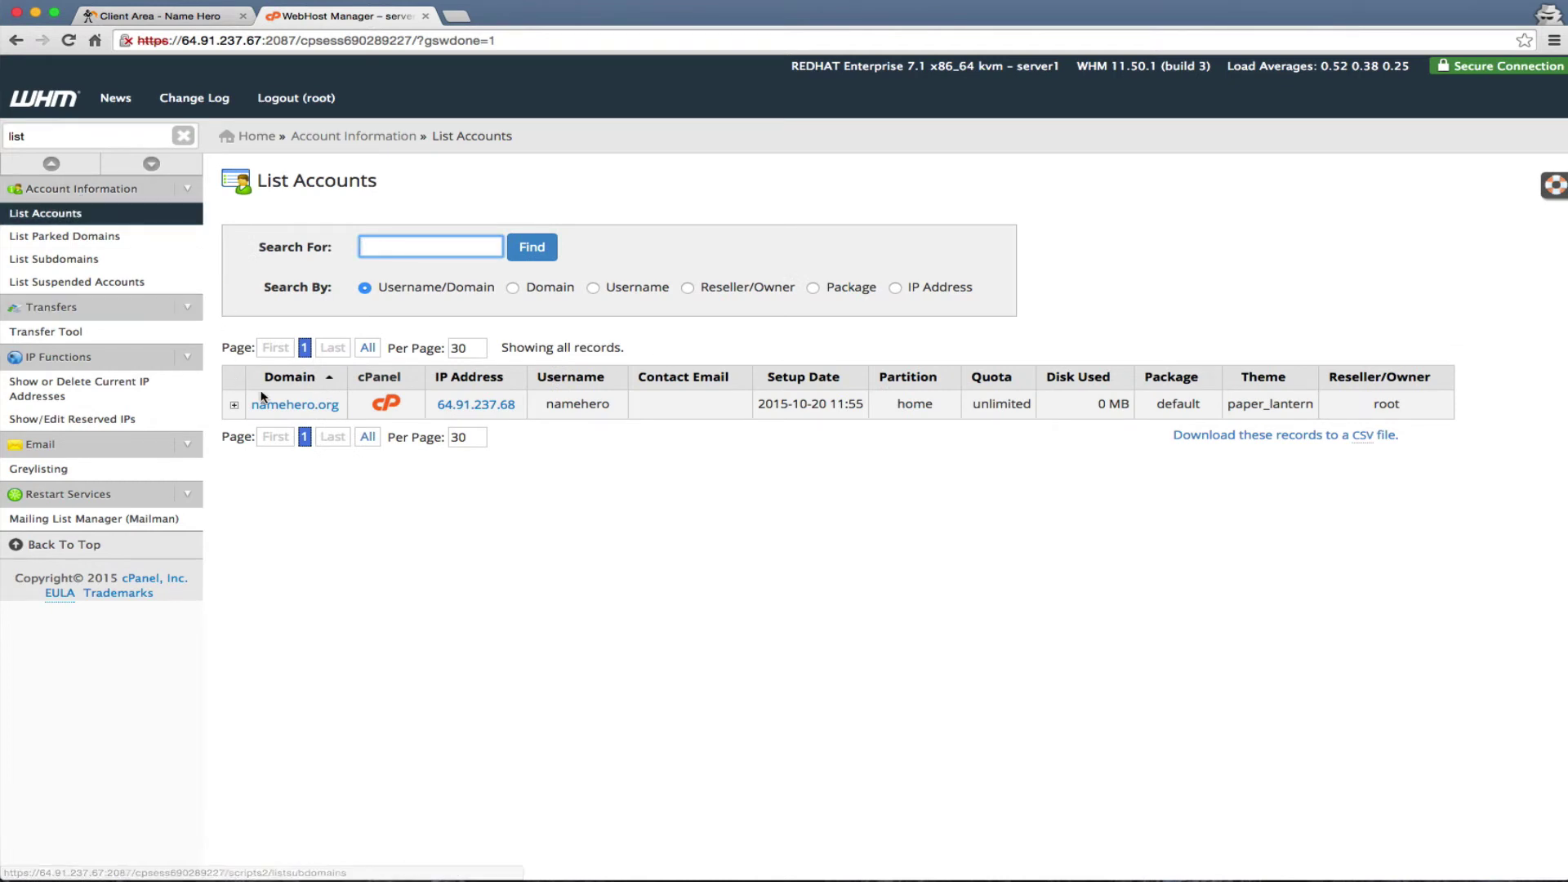
Step: Open cPanel for namehero.org and scroll to the Softaculous Apps Installer section
click(384, 405)
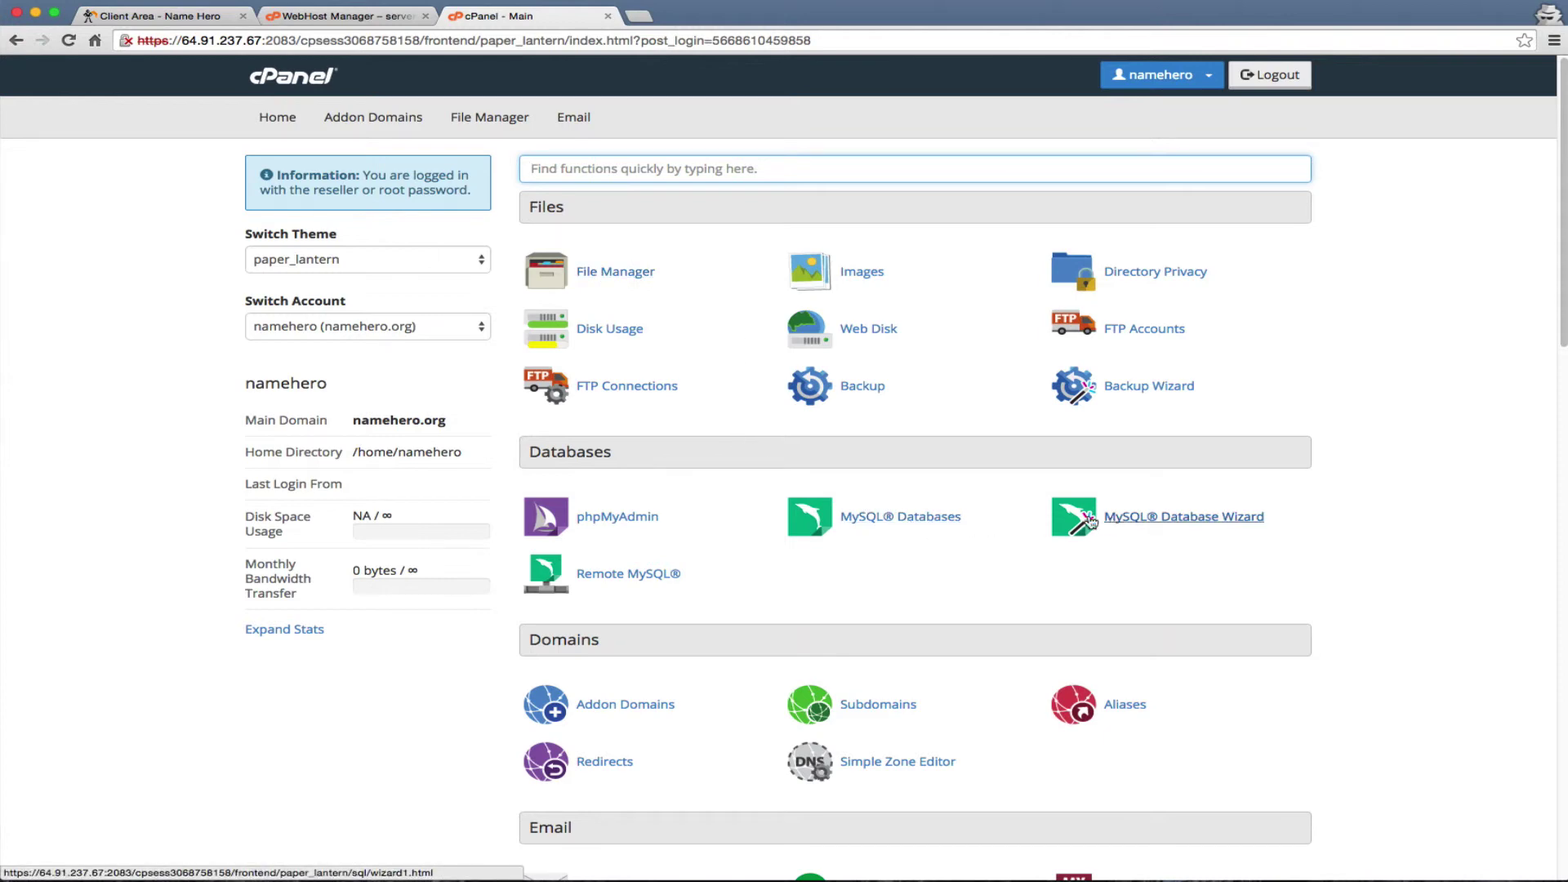
scroll(683, 528, down, 10)
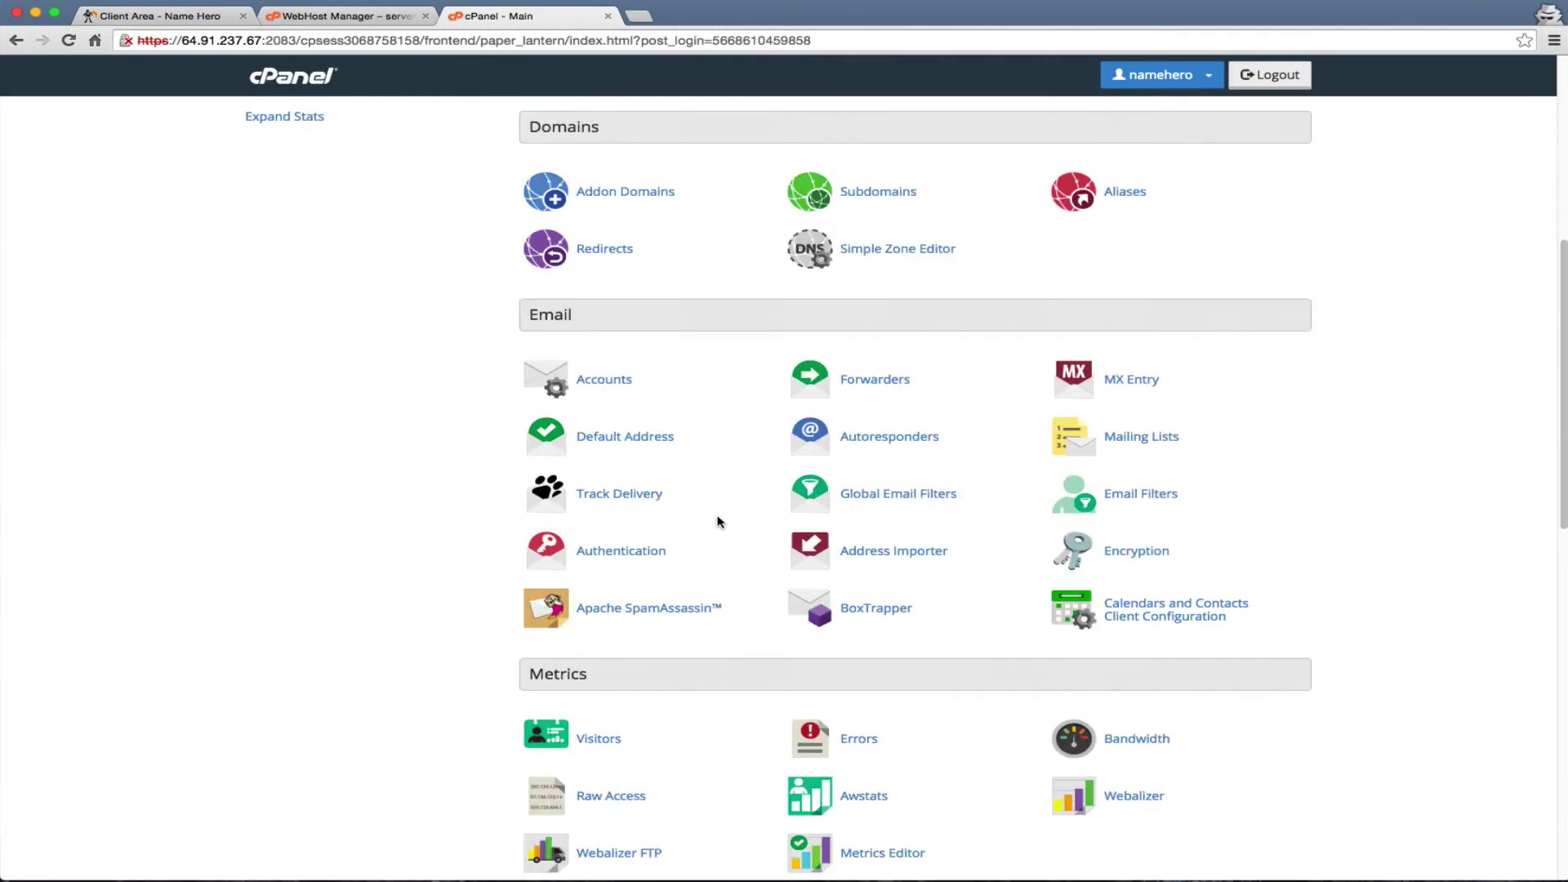
scroll(719, 543, down, 10)
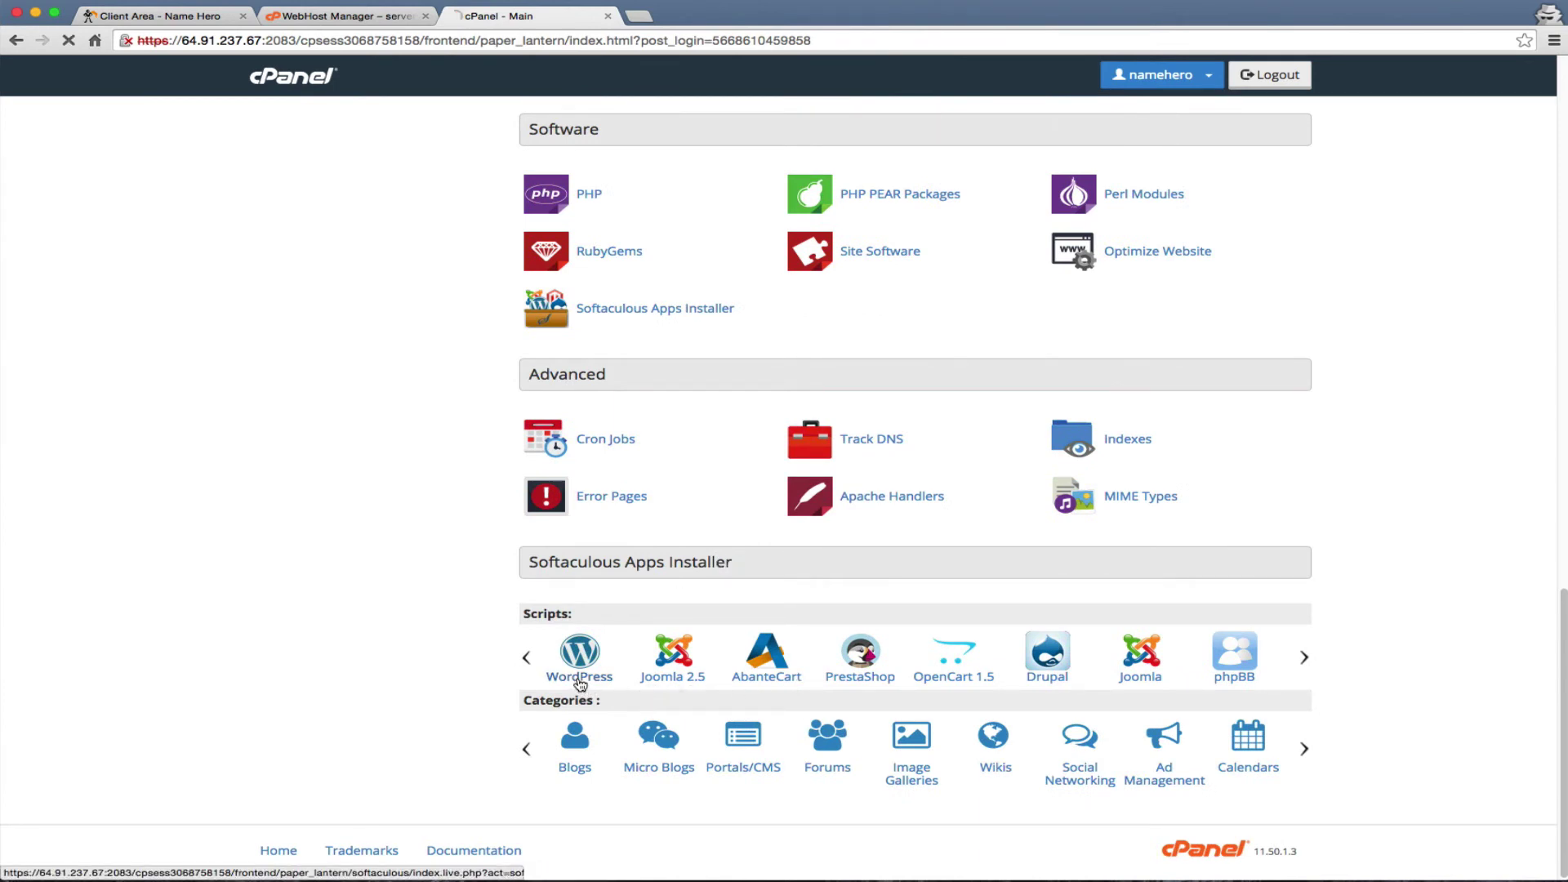
Step: View the WordPress overview in Softaculous, then search 'revive' and open Revive Adserver
click(579, 682)
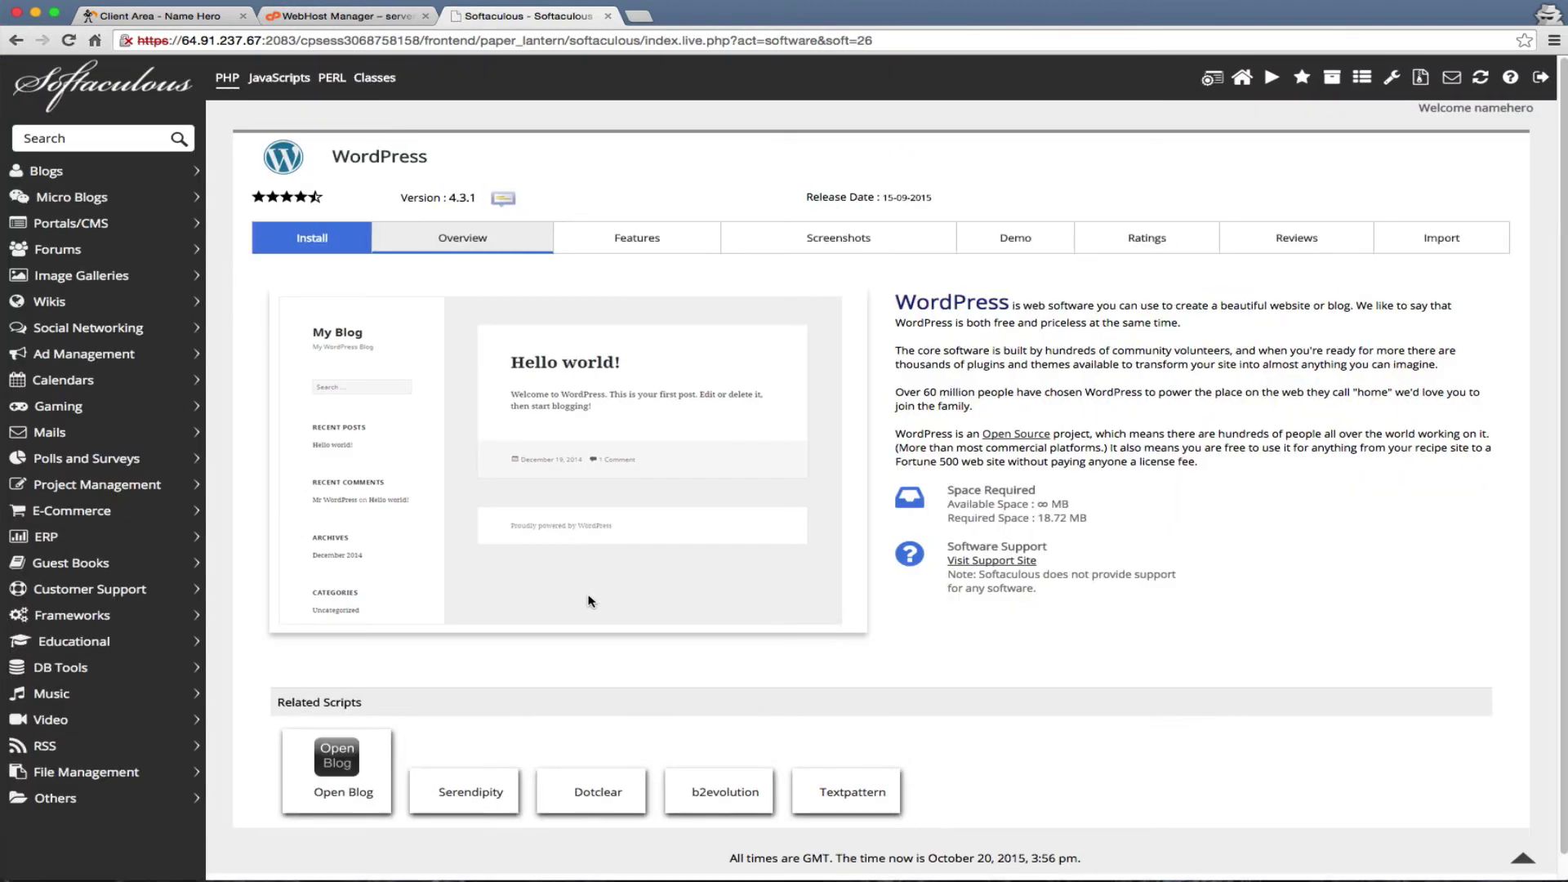
click(391, 253)
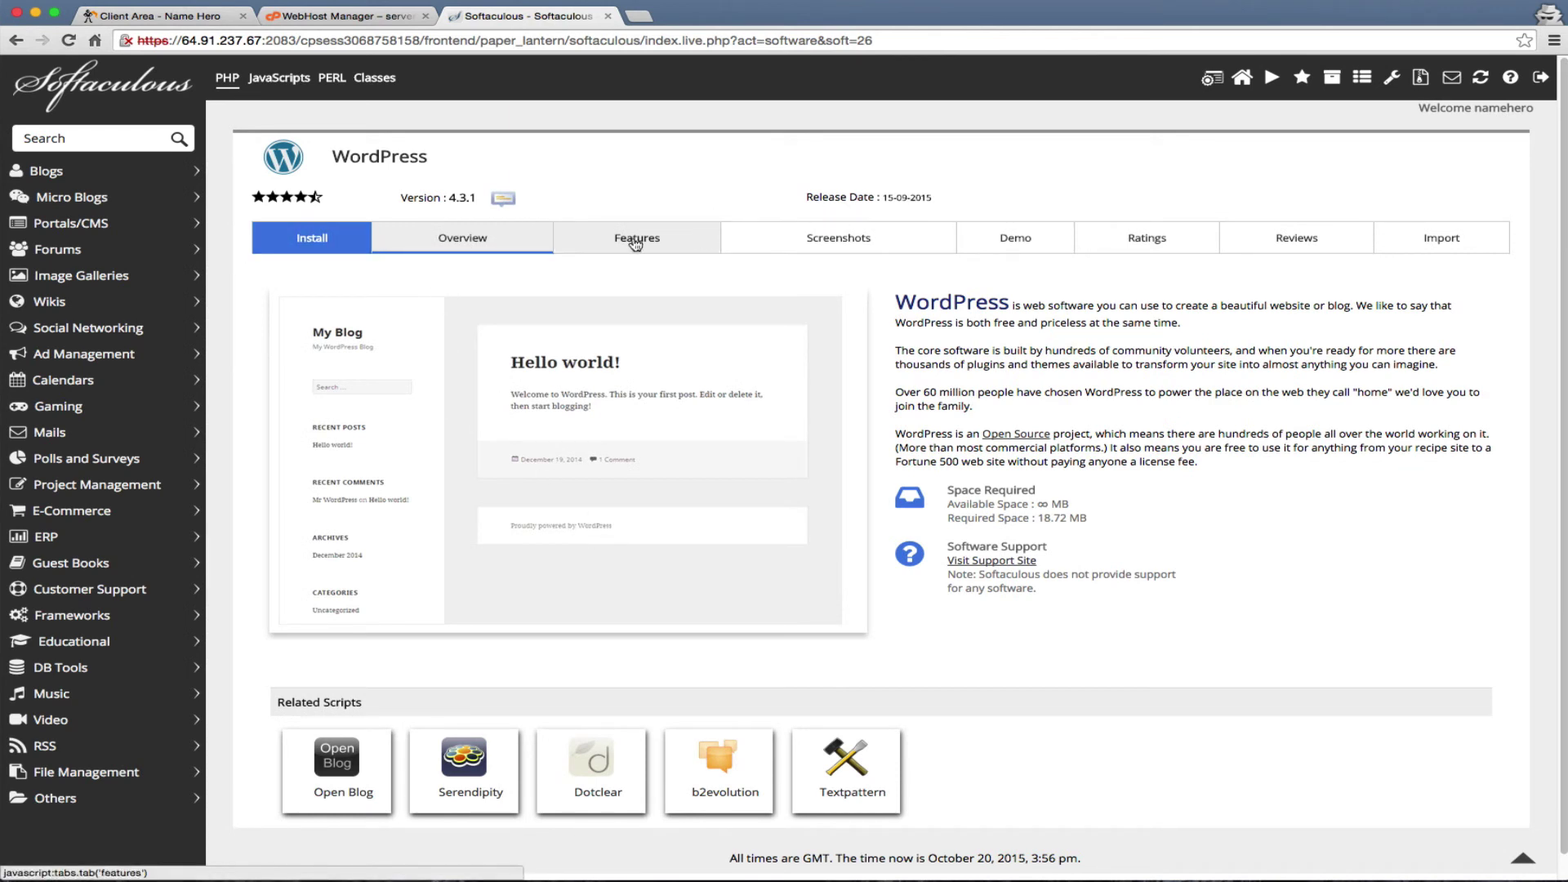
click(118, 136)
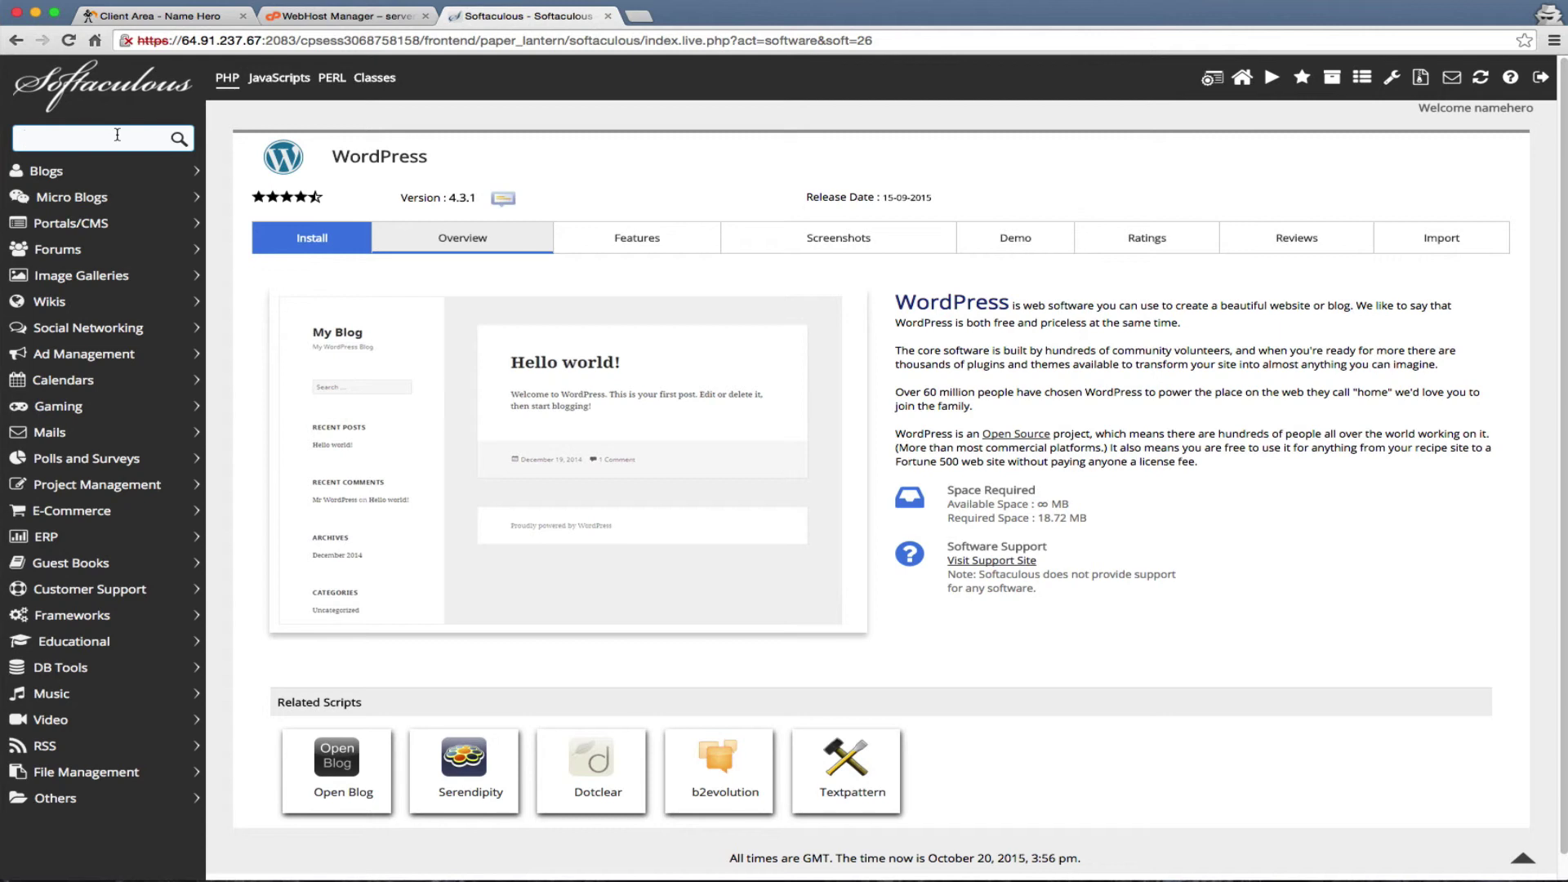
text(revive)
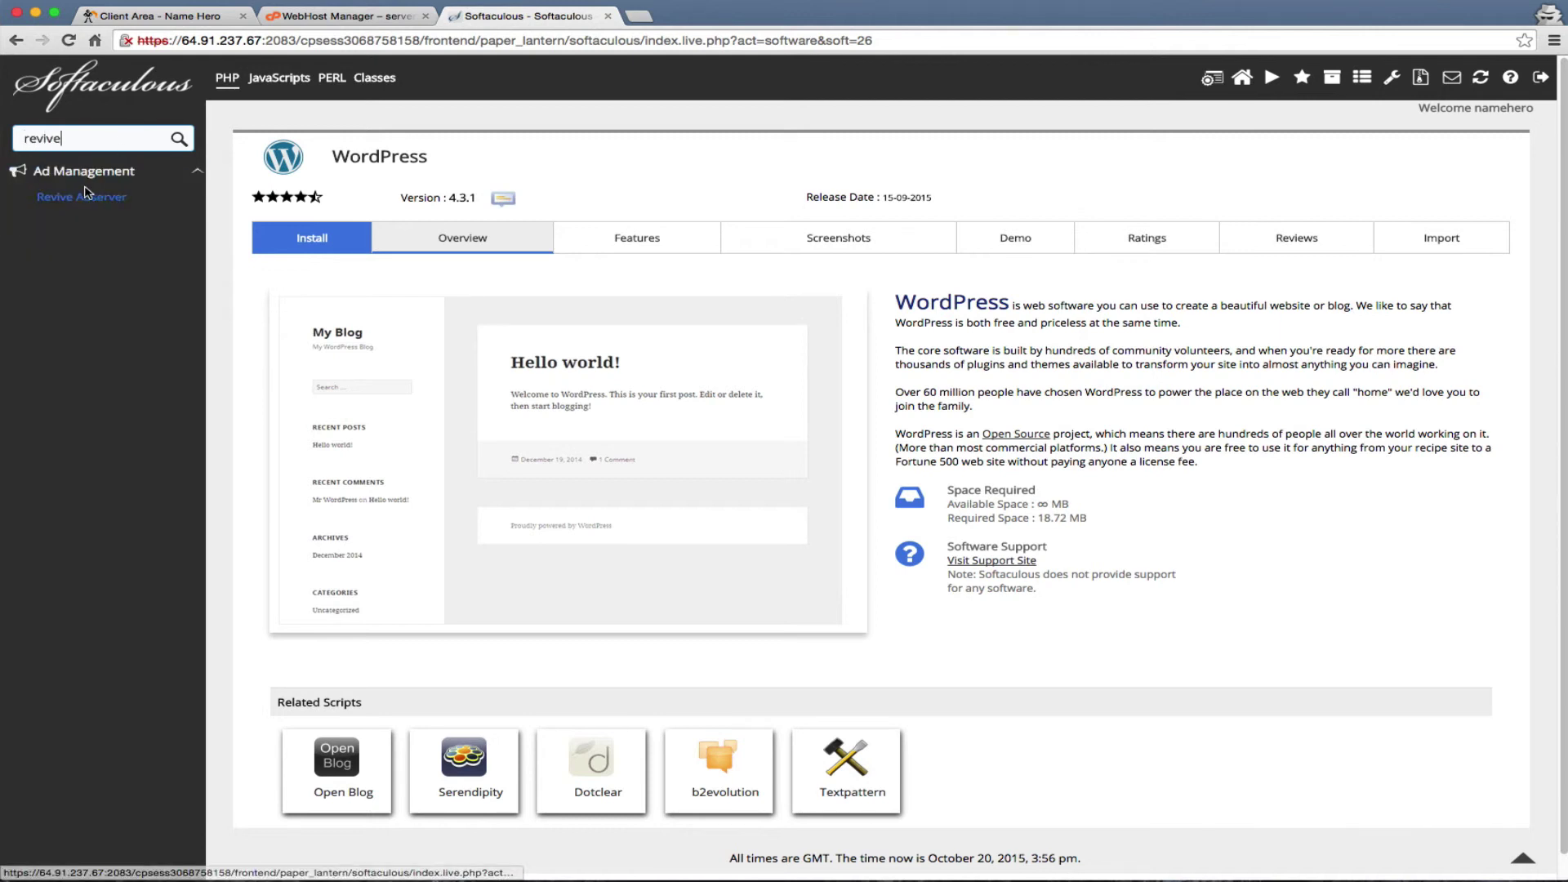
click(84, 196)
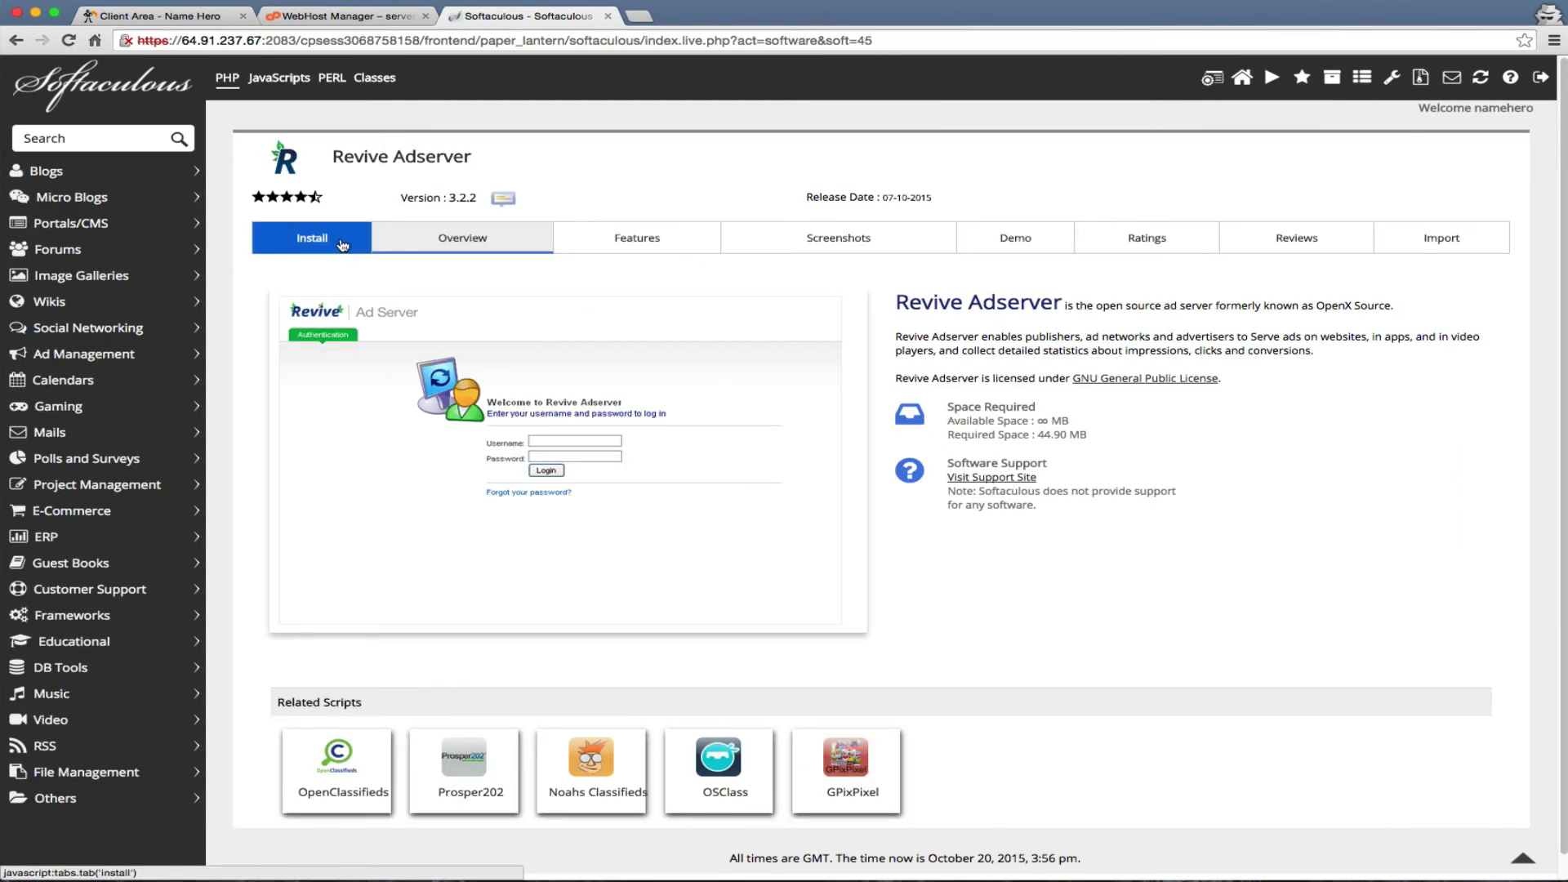
Step: Search 'Pro' and open the Prosper202 script page
click(73, 136)
text(Pro)
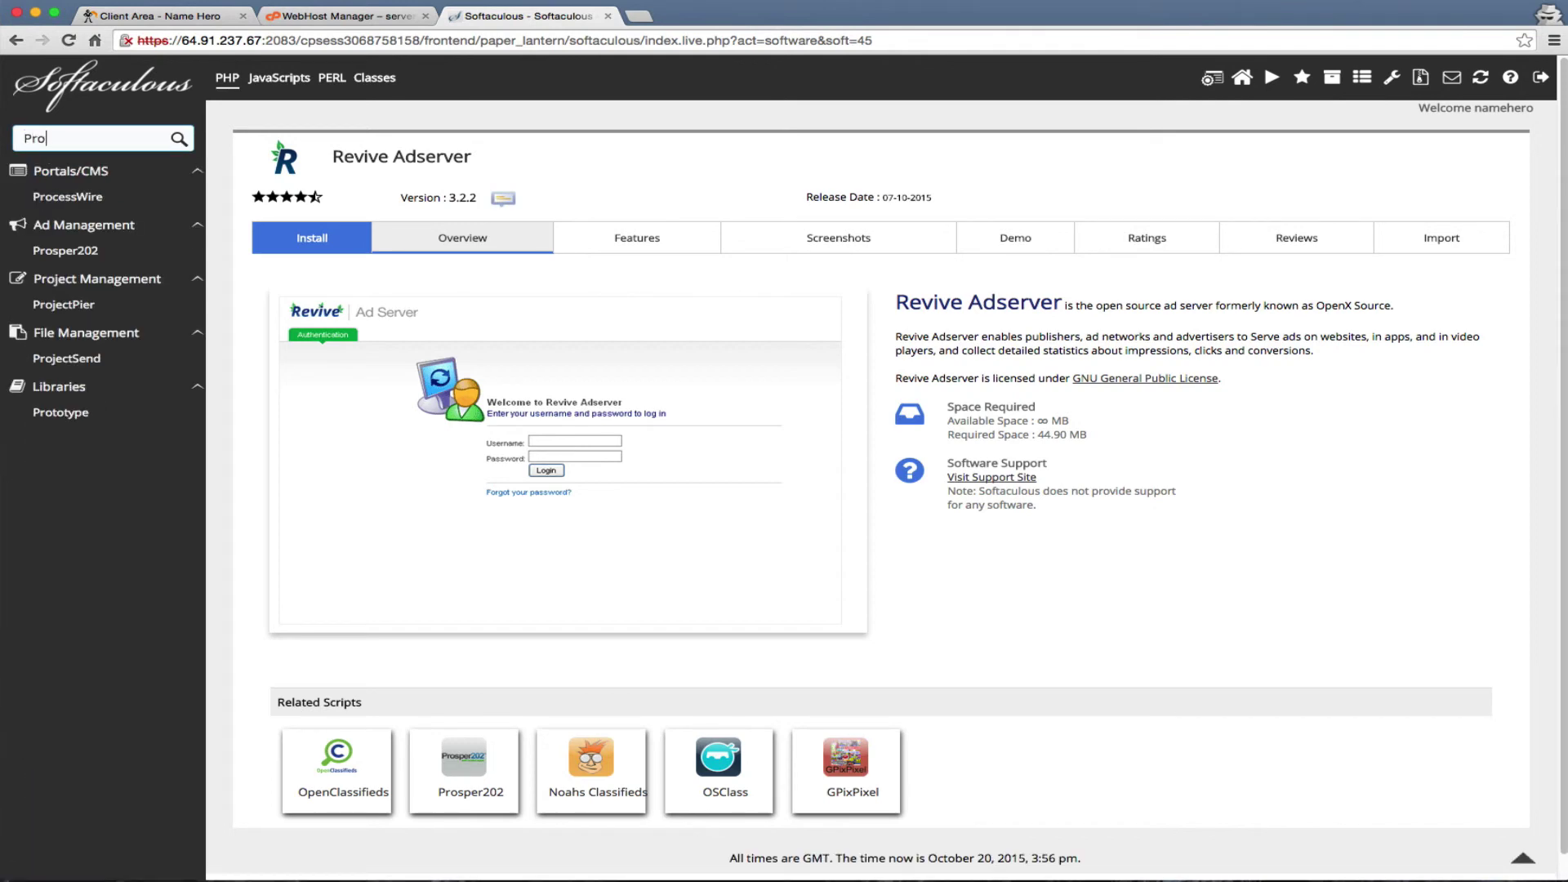
click(65, 250)
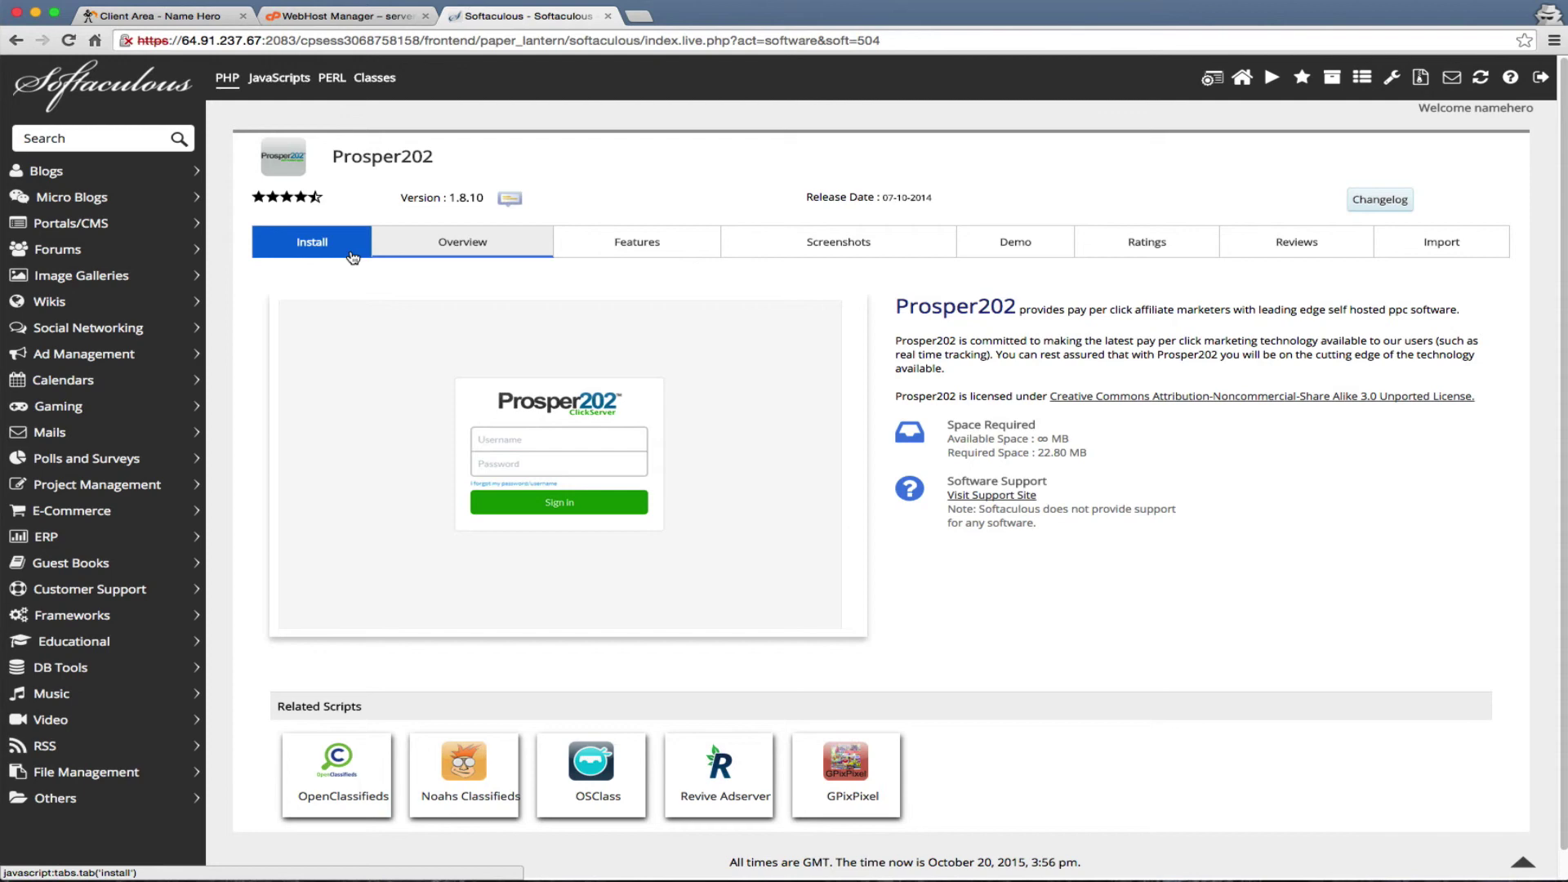
Step: Back in WHM, search 'ssh', disable SSH password authentication, and view root's SSH keys
click(334, 17)
click(160, 16)
click(343, 17)
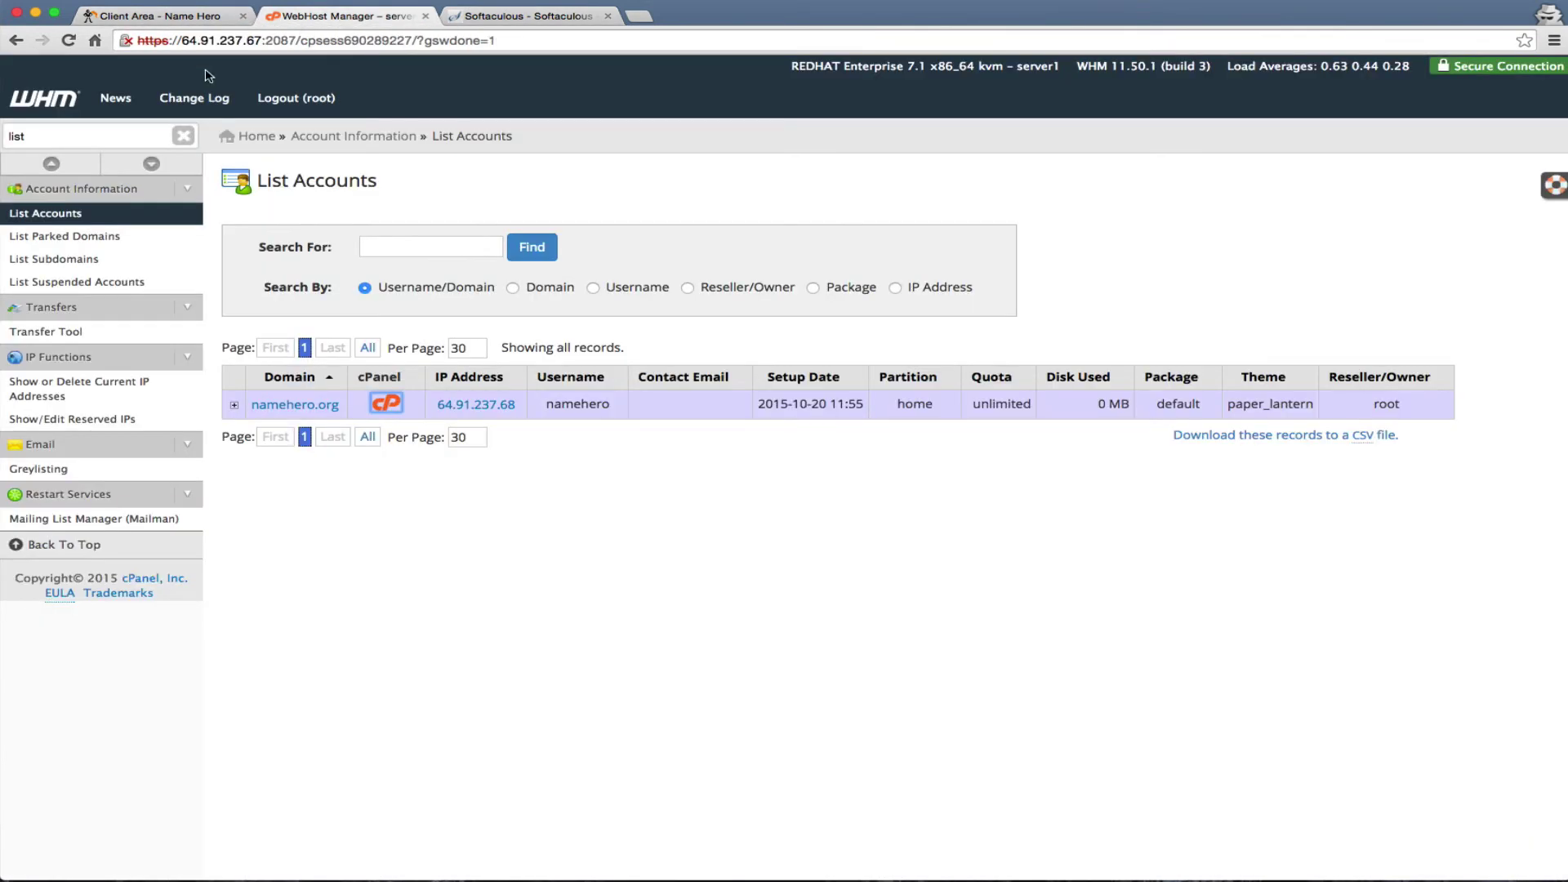
click(83, 133)
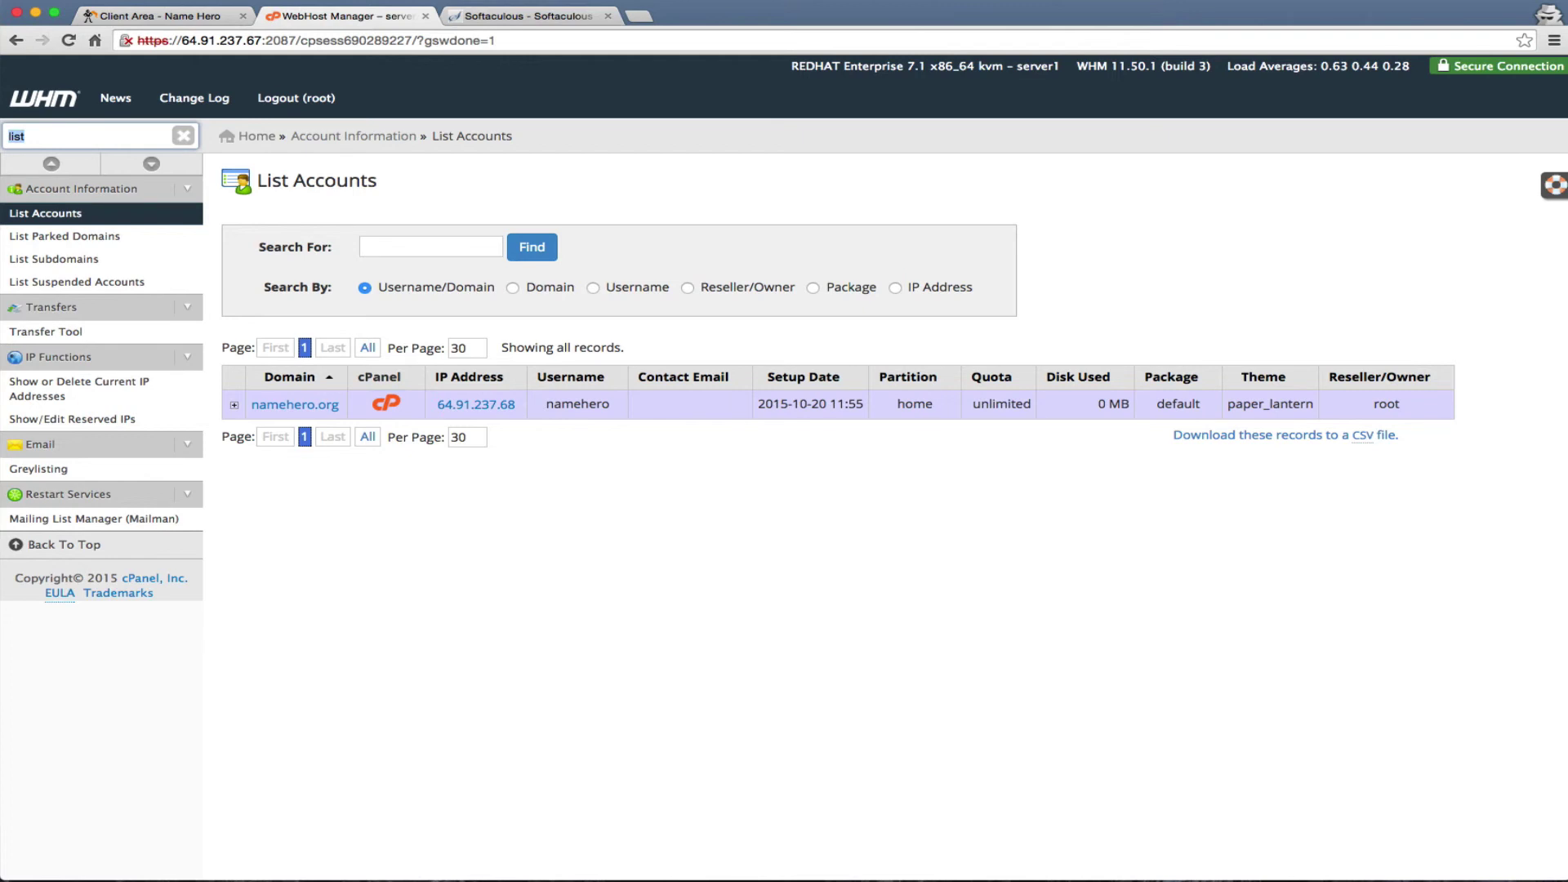
text(ssh)
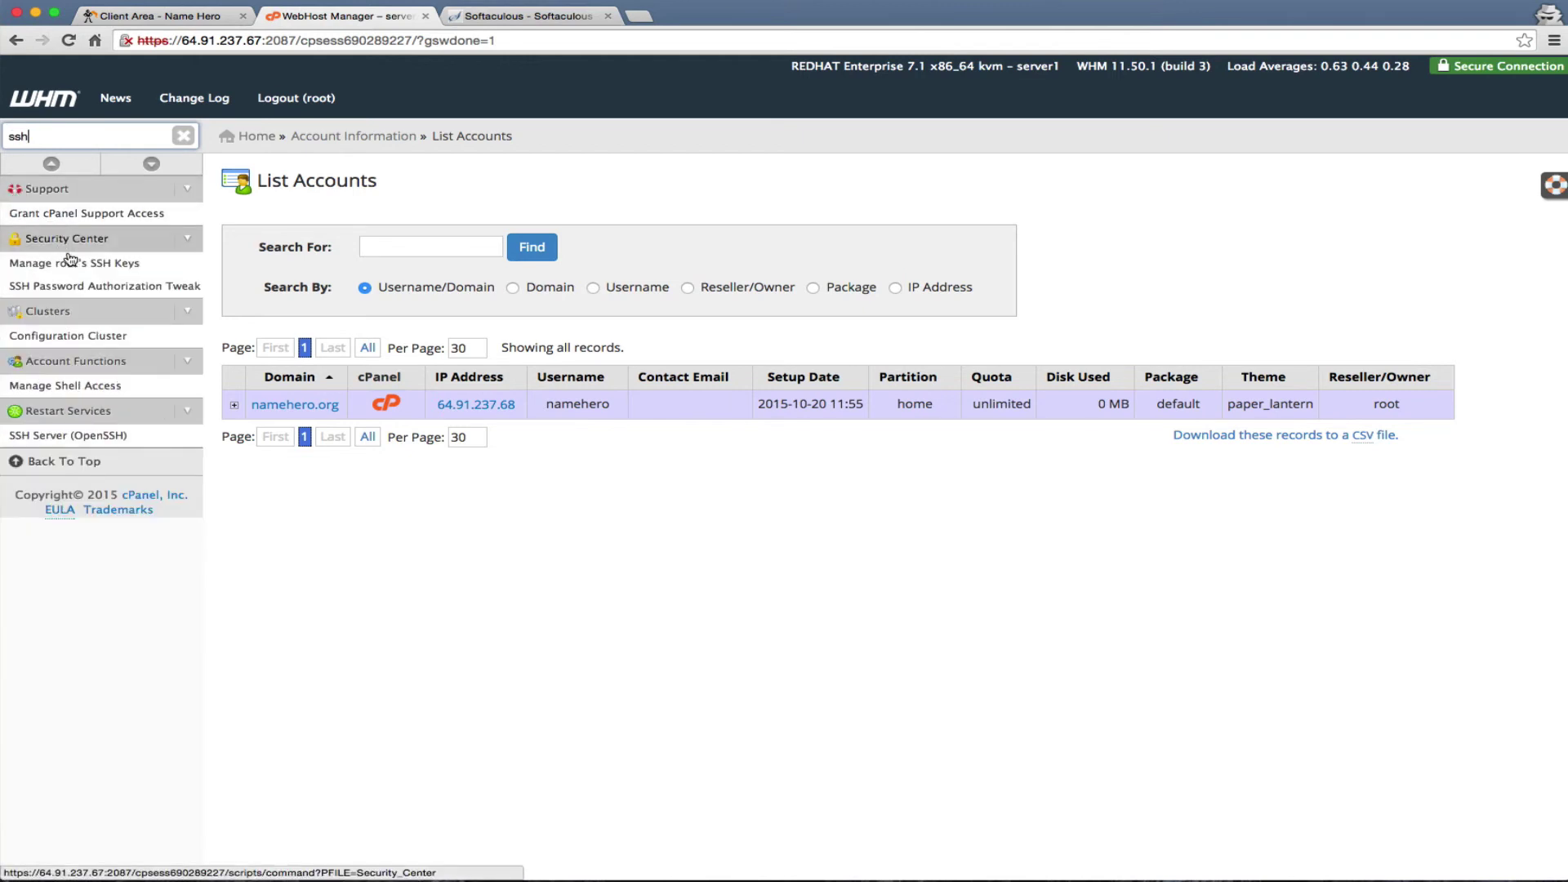
click(105, 286)
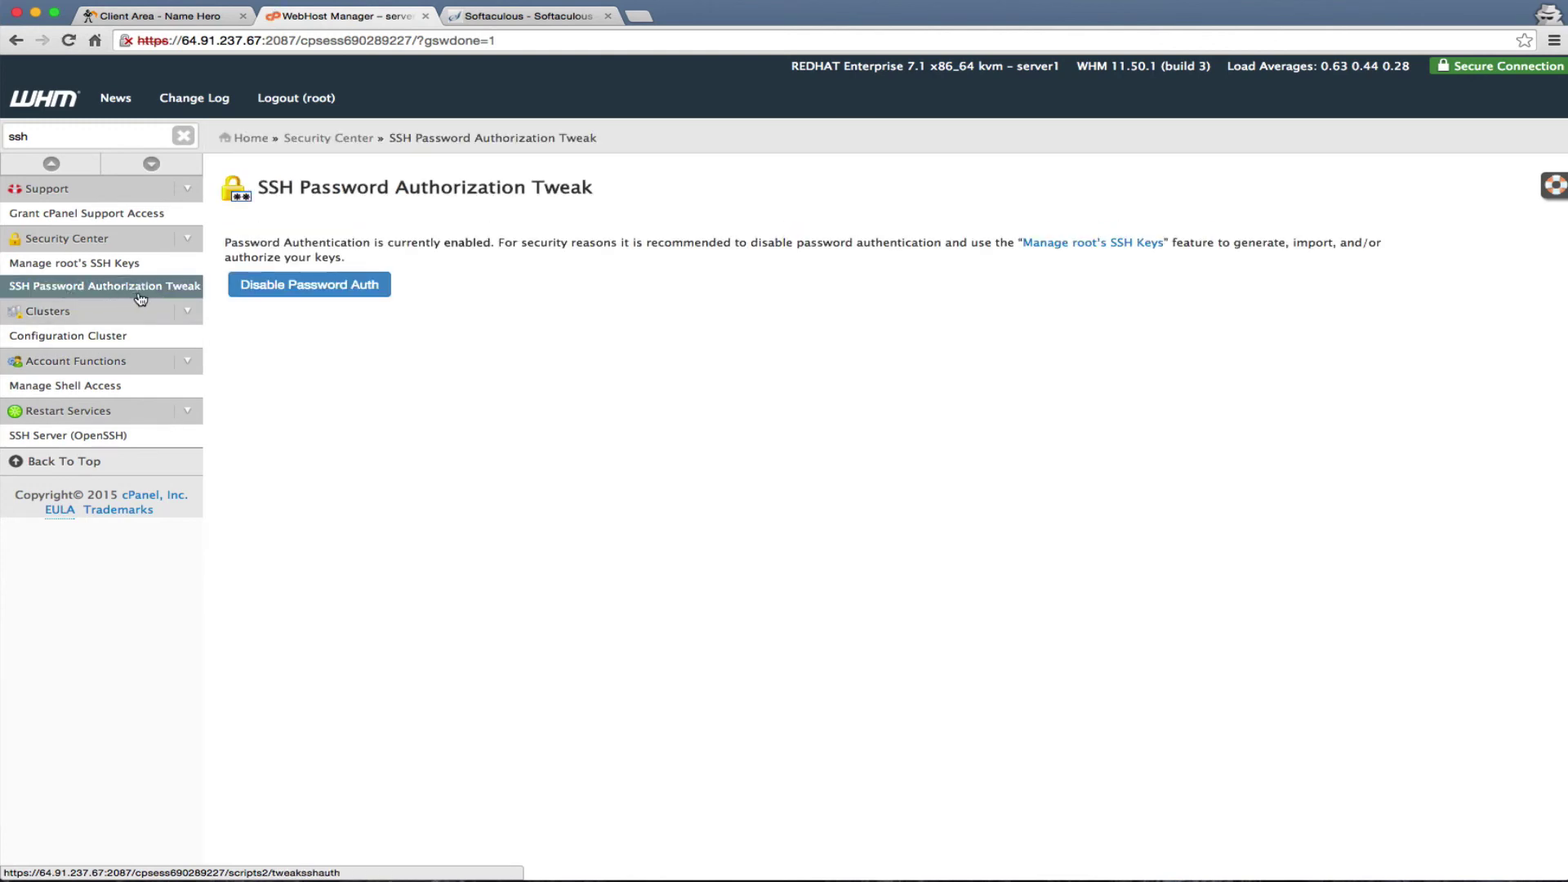
click(287, 286)
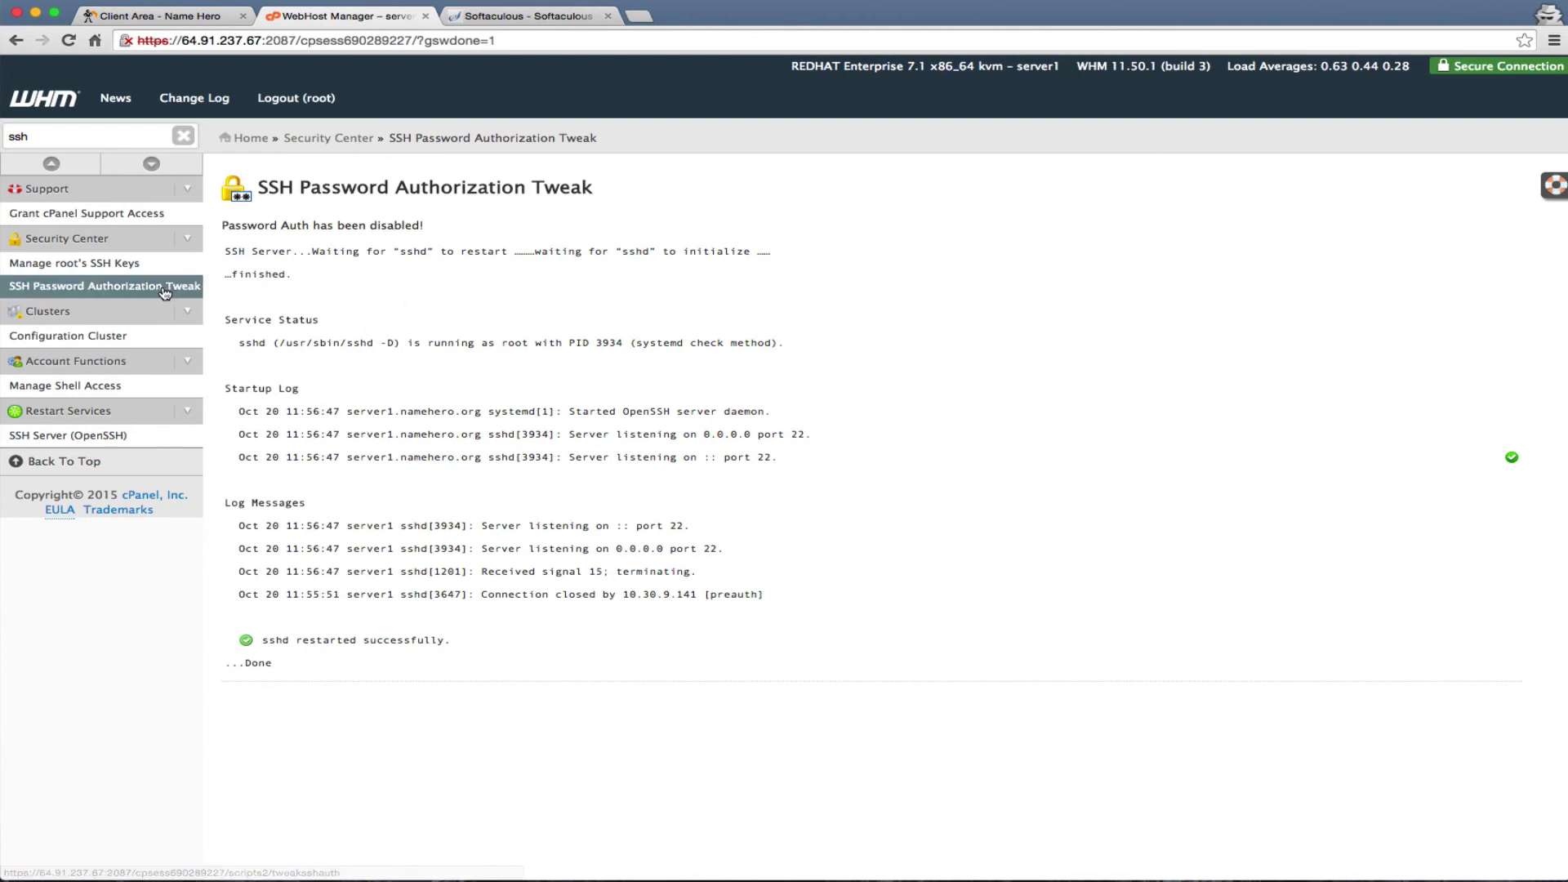
click(135, 268)
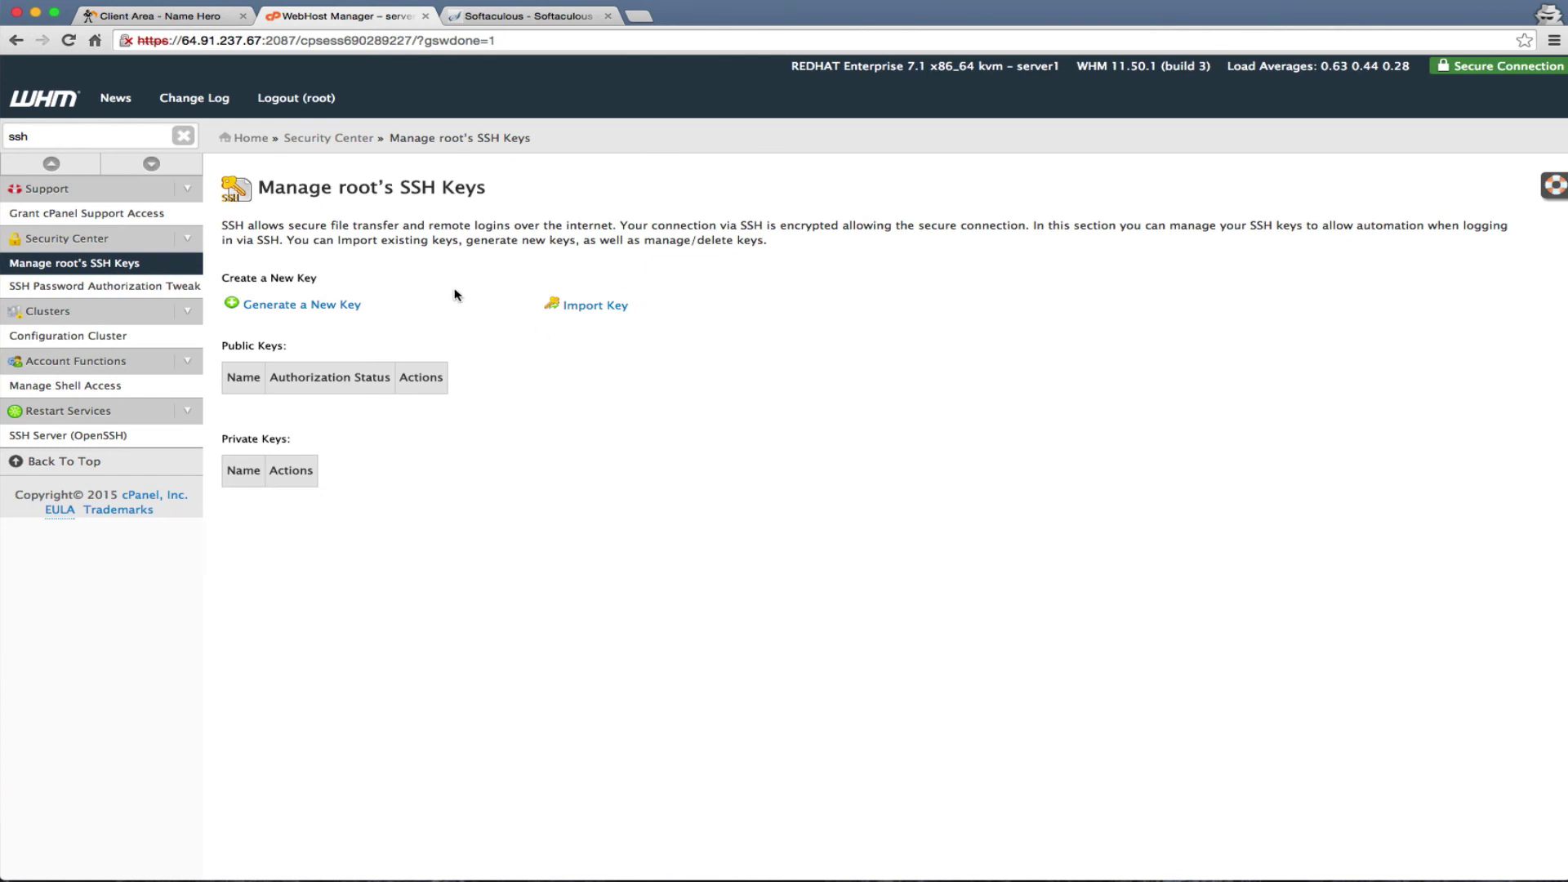
Step: Reopen SSH Password Authorization Tweak to confirm password authentication is disabled
click(188, 288)
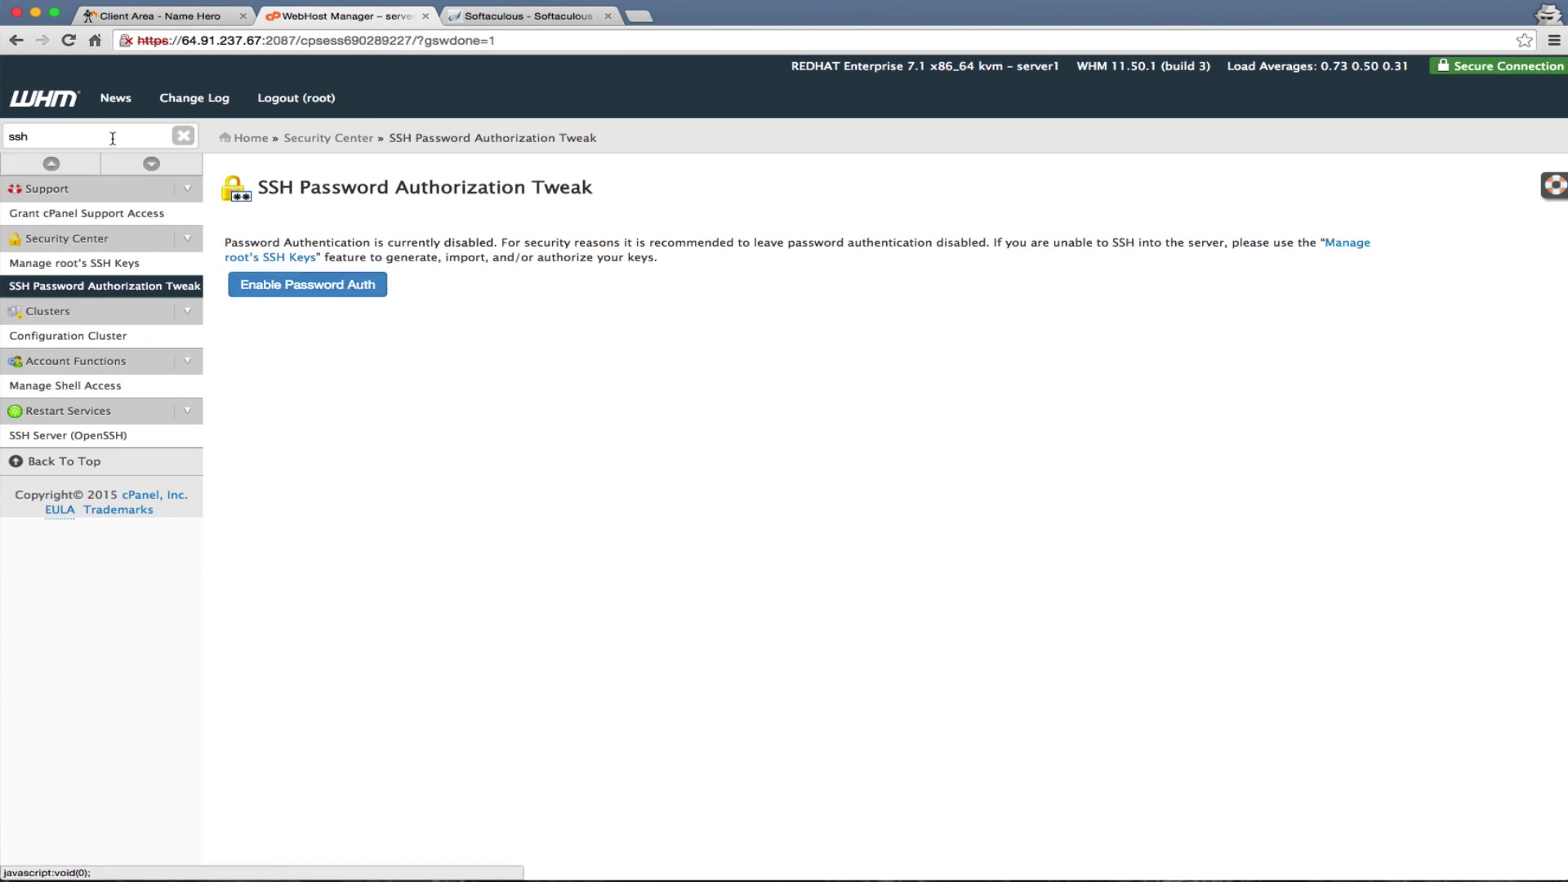
Step: Return to the NameHero Client Area and review the Hero 4GB SSD Managed Server's Manage Product page
click(155, 15)
scroll(490, 377, up, 3)
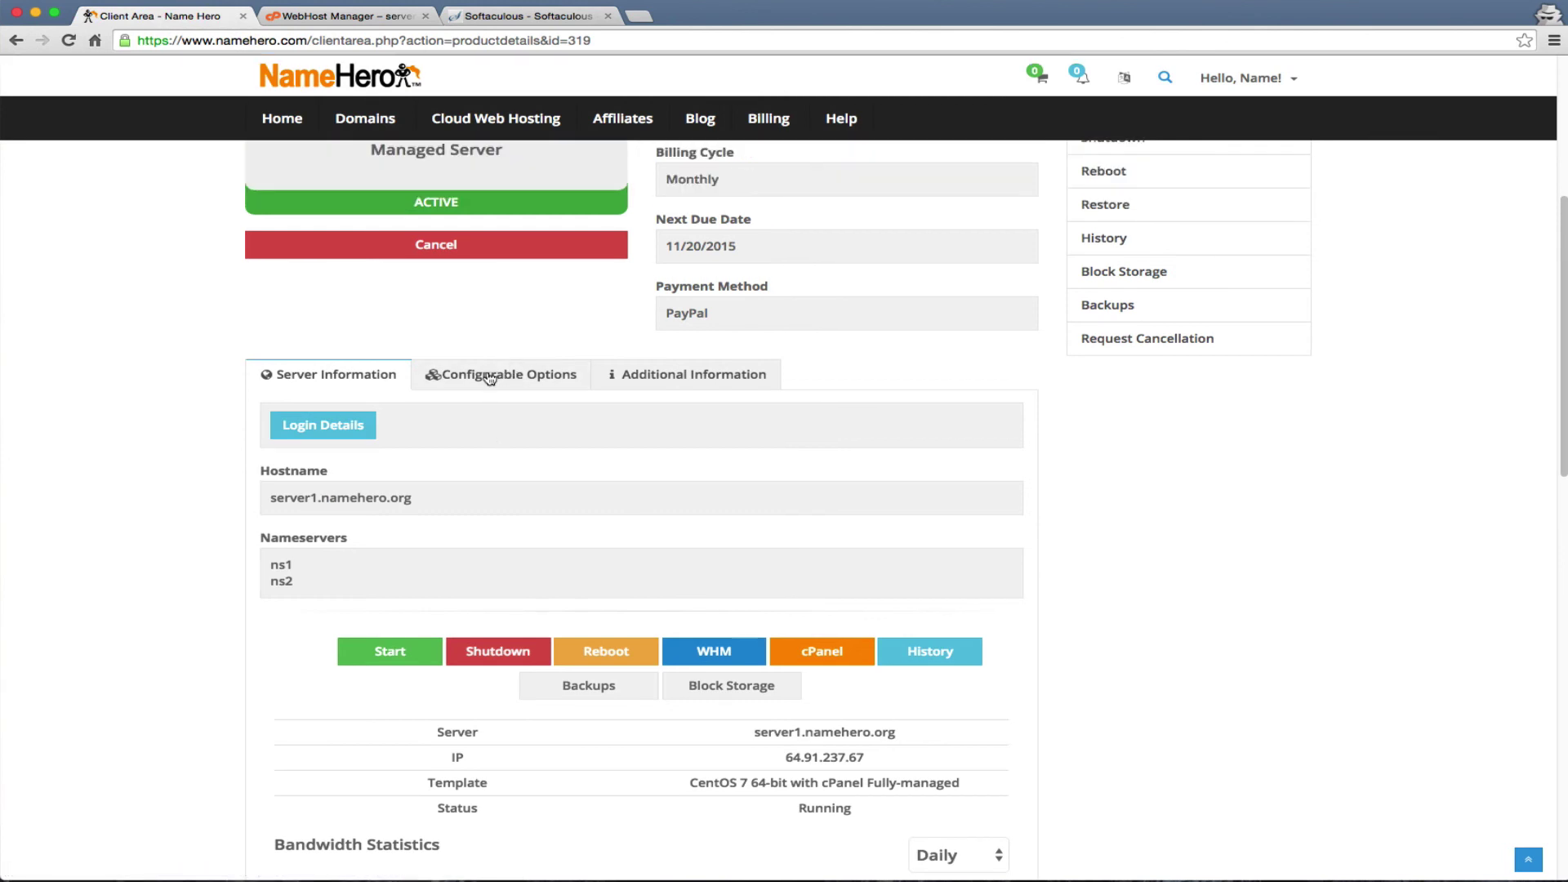
scroll(488, 378, up, 5)
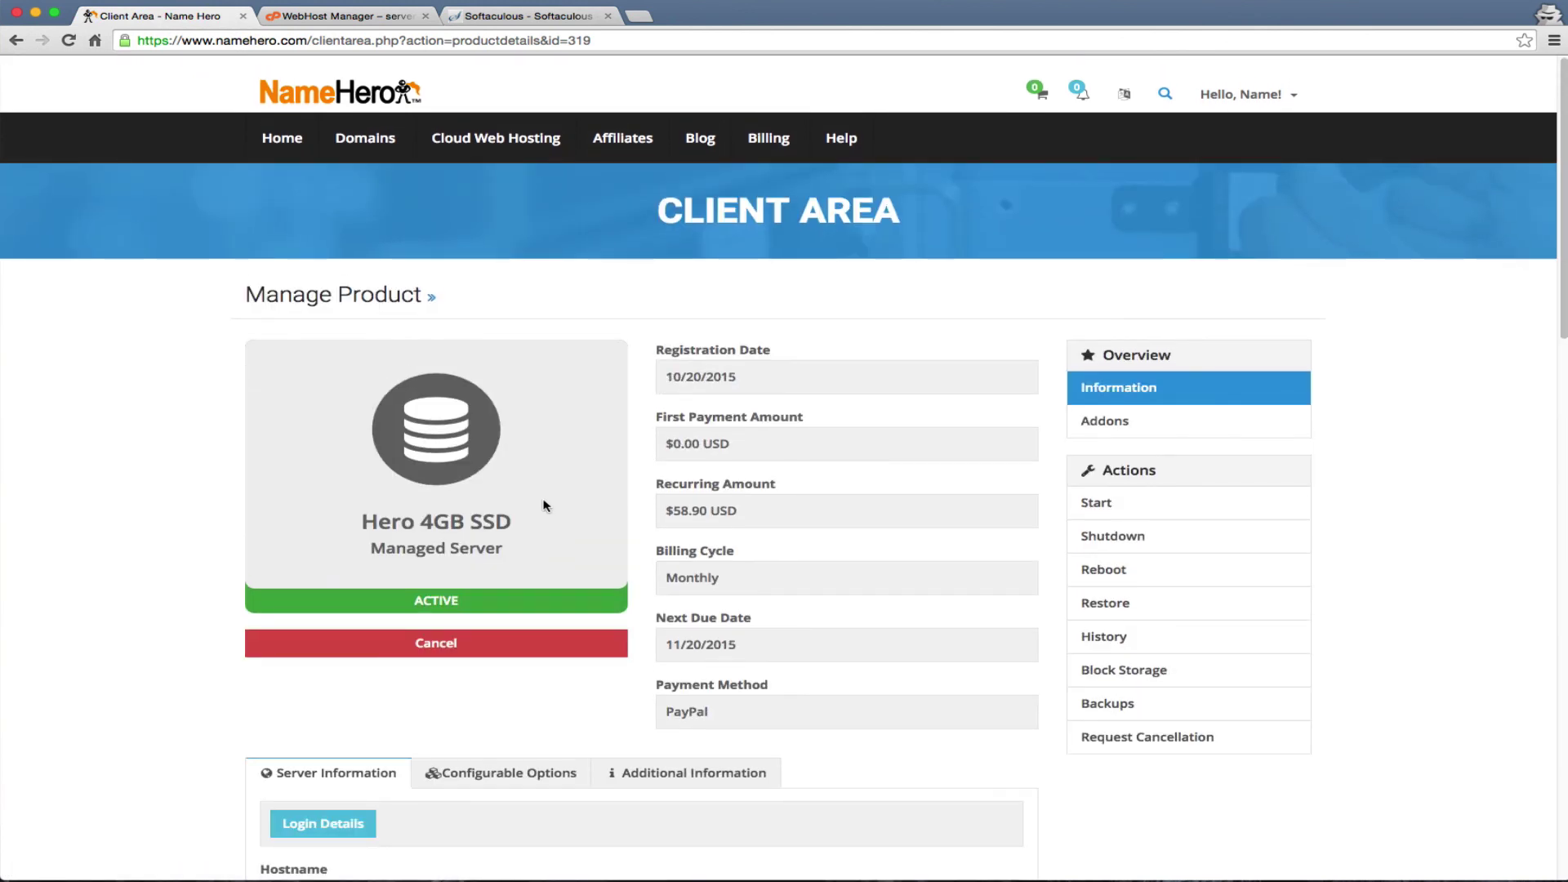
scroll(547, 507, down, 7)
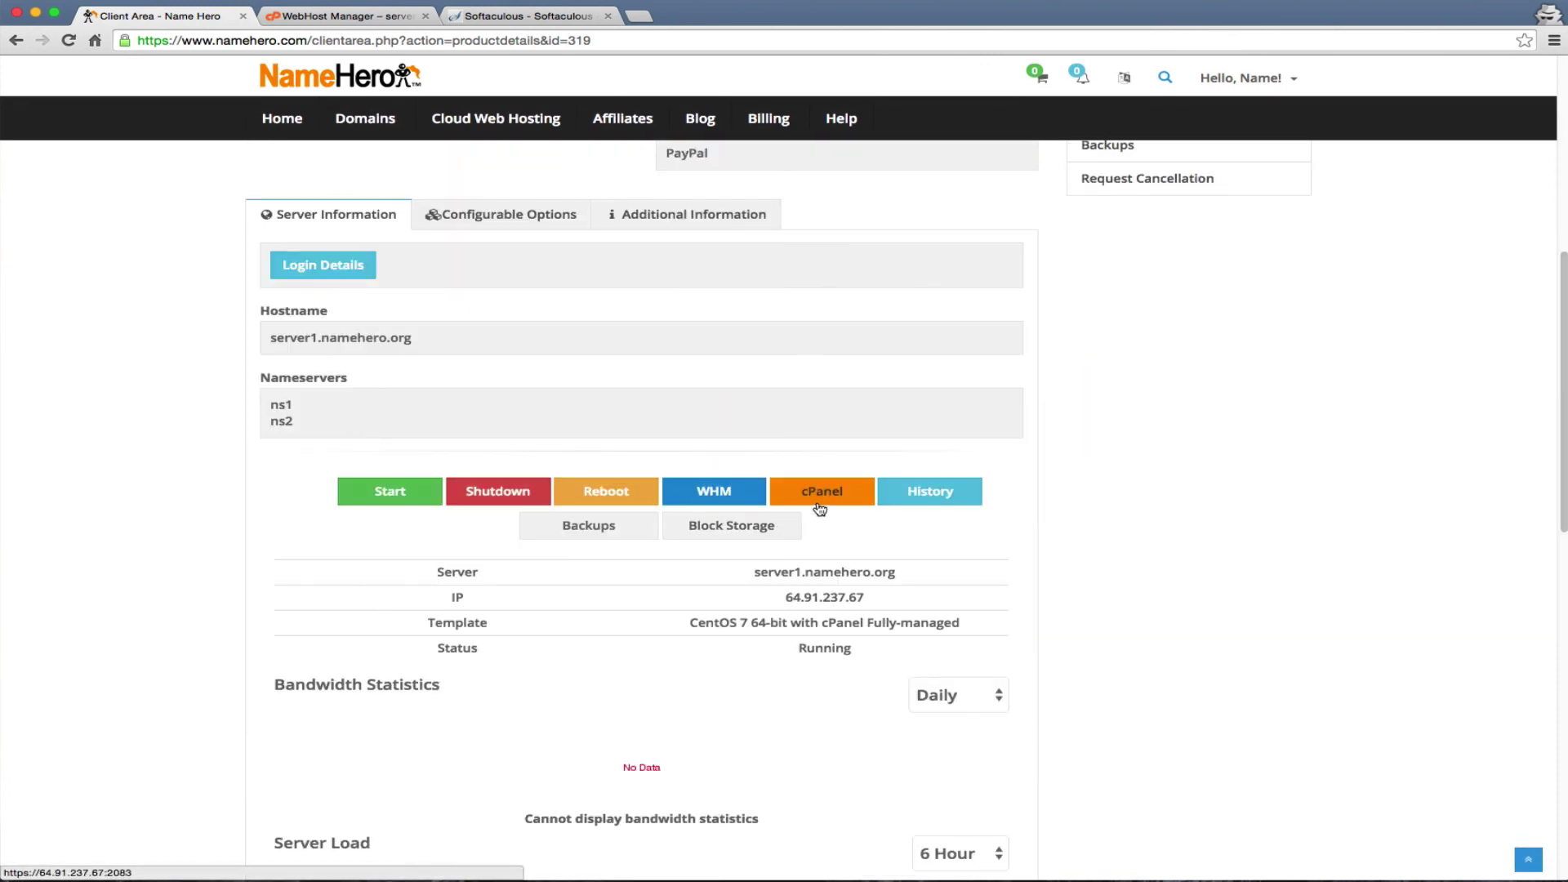
scroll(815, 505, down, 1)
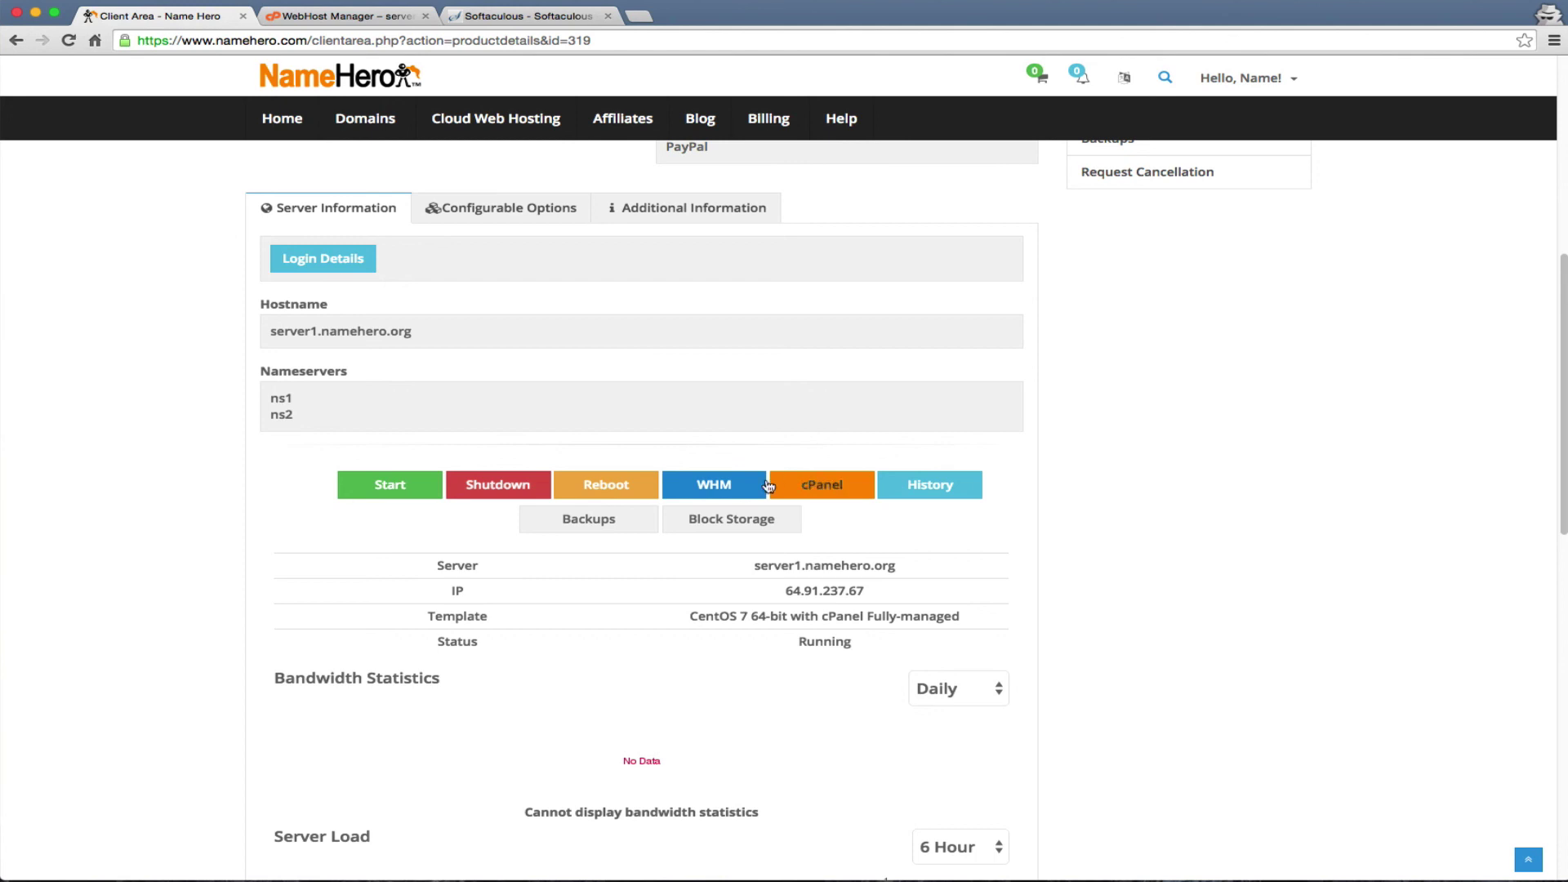
scroll(678, 576, down, 3)
scroll(679, 581, up, 10)
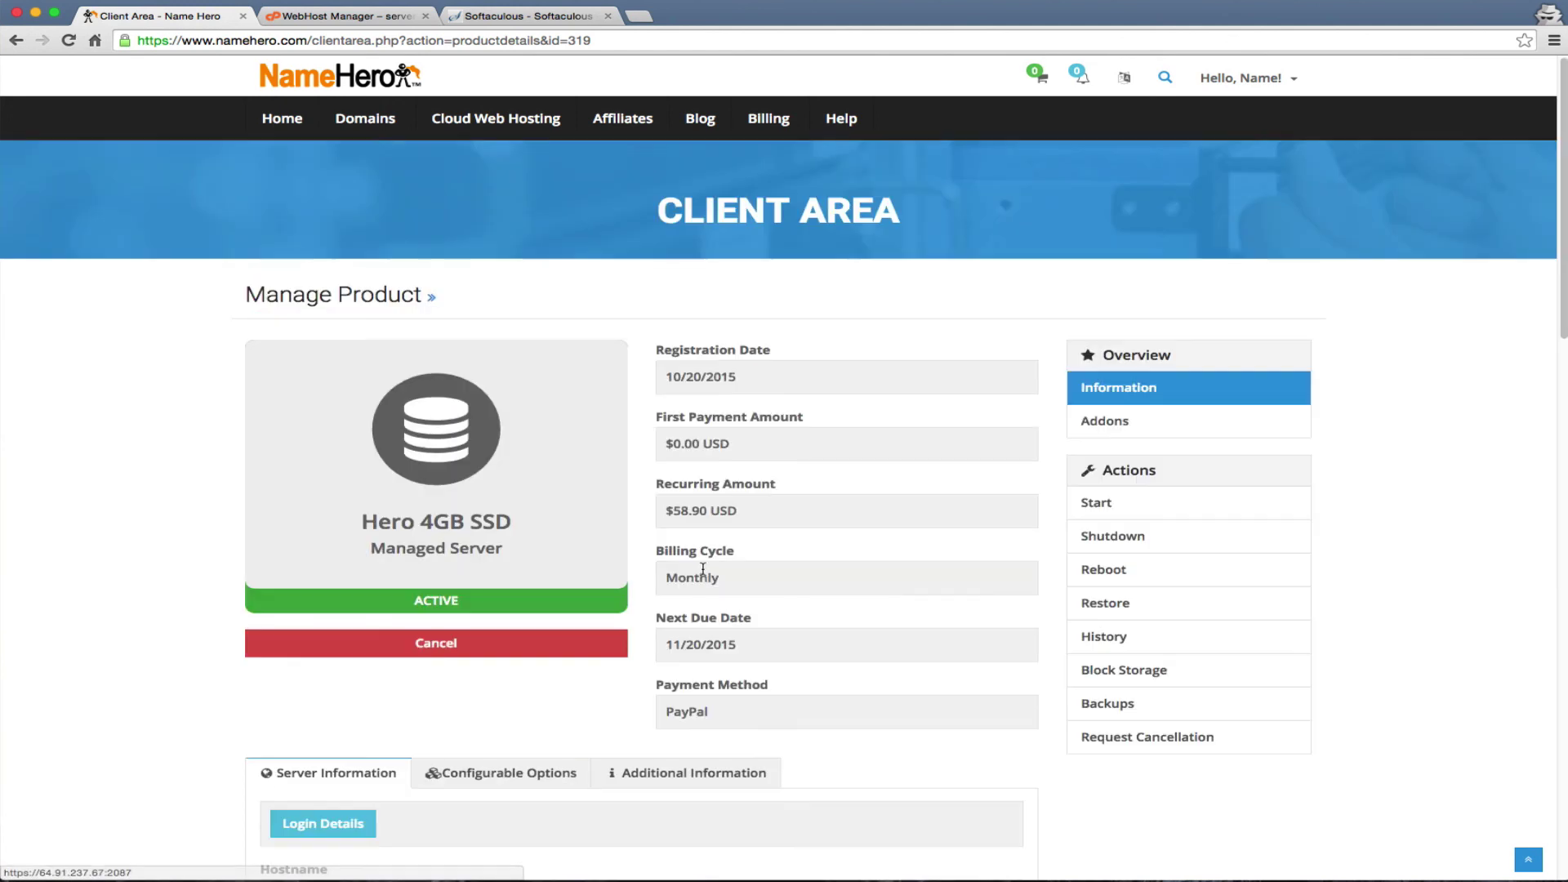